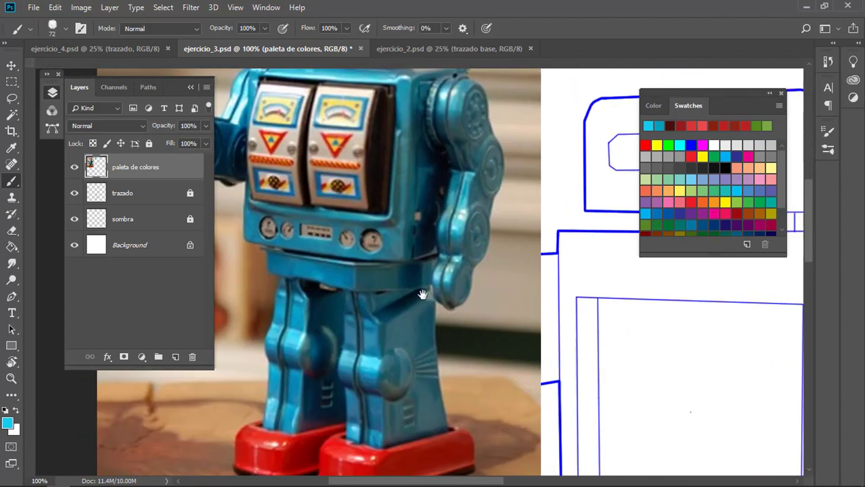
- Sample a near-black tone from the robot photo and paint a dab of it beside the two blue dabs
alt+click(414, 261)
drag(487, 203, 232, 381)
drag(516, 206, 475, 329)
drag(423, 234, 427, 252)
mouse_move(412, 324)
mouse_down()
mouse_move(498, 265)
mouse_move(474, 276)
mouse_up()
- Set the brush to 74 px with Texture off and stamp a clean near-black dab below the painted ones
key(F5)
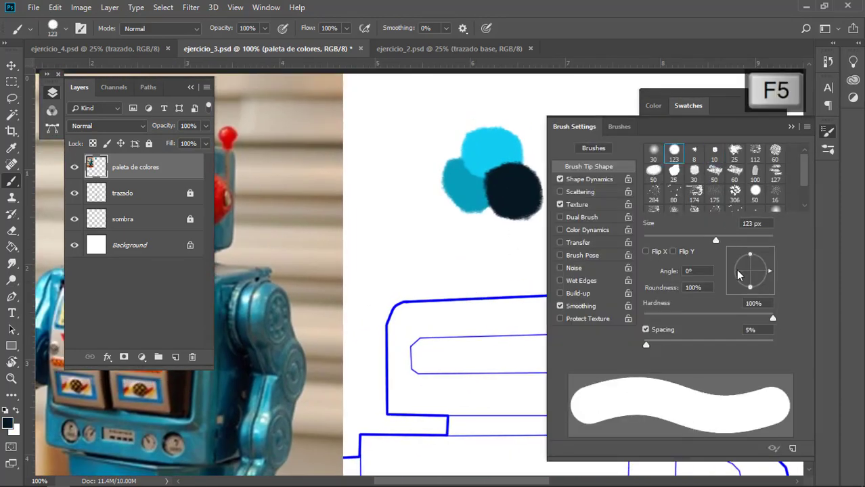
drag(701, 240, 684, 240)
click(410, 245)
key(ctrl+z)
click(461, 250)
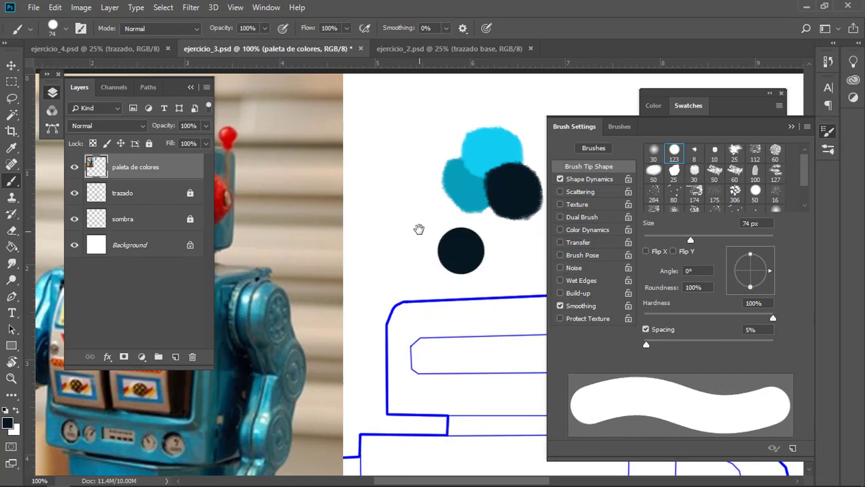
- Stamp bright cyan, teal and pale blue dabs around the clean near-black dab, sampling the pale blue from the photo
drag(419, 230, 331, 246)
click(332, 270)
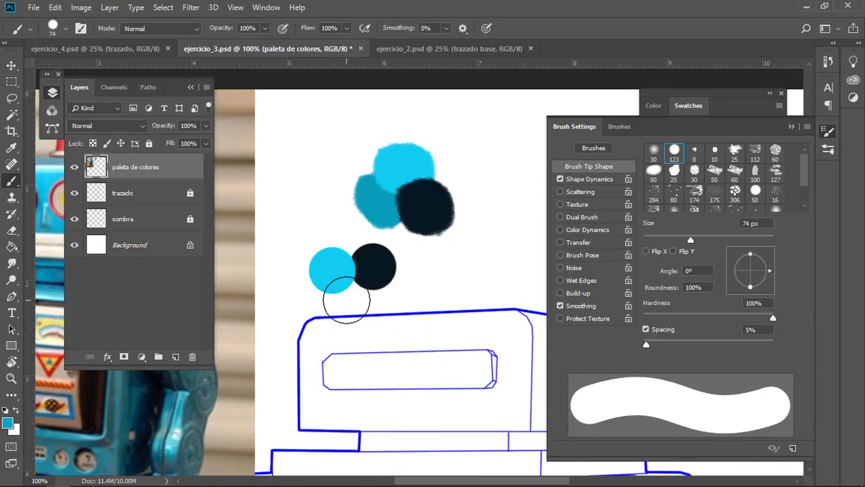
click(355, 291)
mouse_move(284, 272)
mouse_down()
mouse_move(423, 272)
mouse_move(510, 312)
mouse_up()
alt+click(264, 210)
drag(538, 250, 331, 287)
click(340, 331)
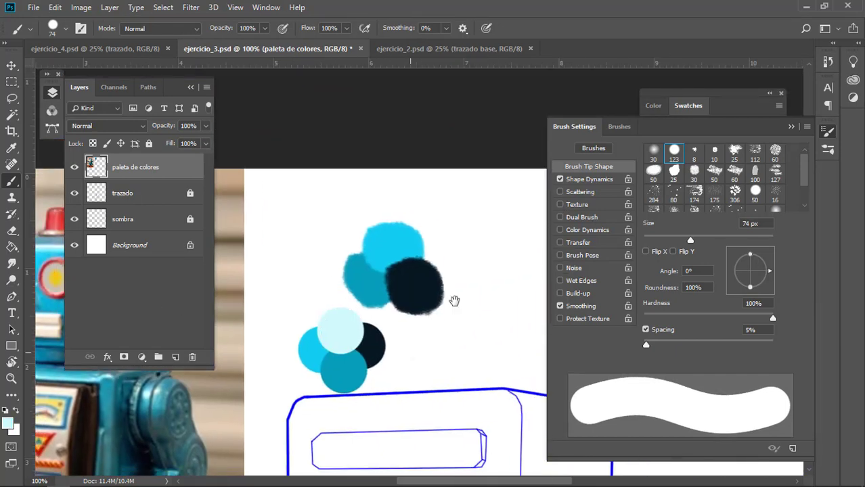
- Sample a salmon pink from the robot photo and stamp it above the blue dabs to start a red group
key(v)
mouse_move(454, 302)
mouse_down()
mouse_move(423, 303)
mouse_move(465, 287)
mouse_move(412, 368)
mouse_up()
key(i)
drag(386, 283, 416, 323)
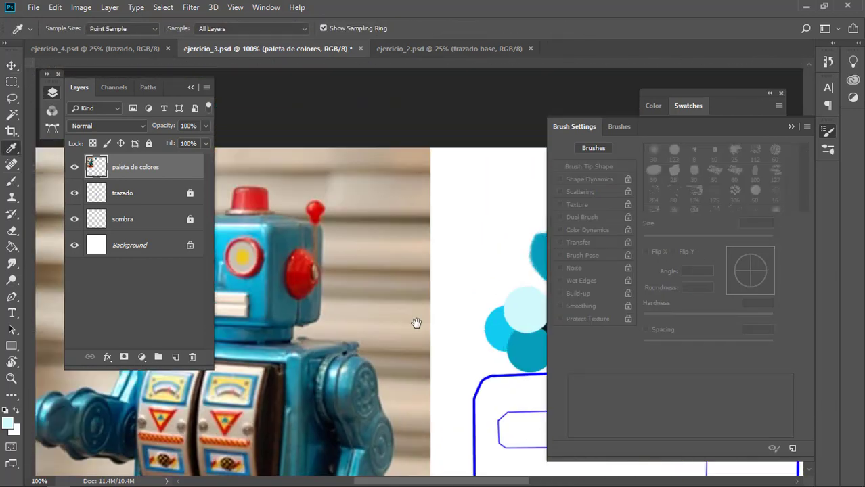
key(ctrl+r)
key(b)
click(489, 208)
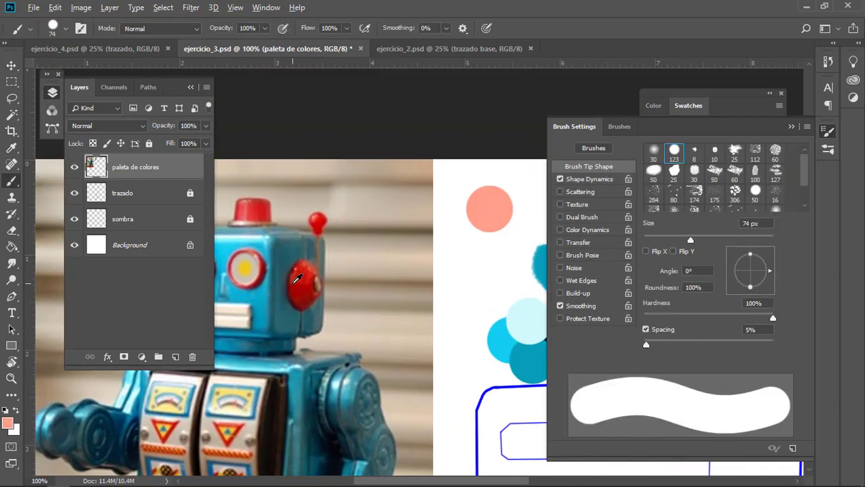
- Add dark red and medium red dabs sampled from the robot's ear, with the salmon pink dab on top of them
alt+click(297, 279)
click(510, 221)
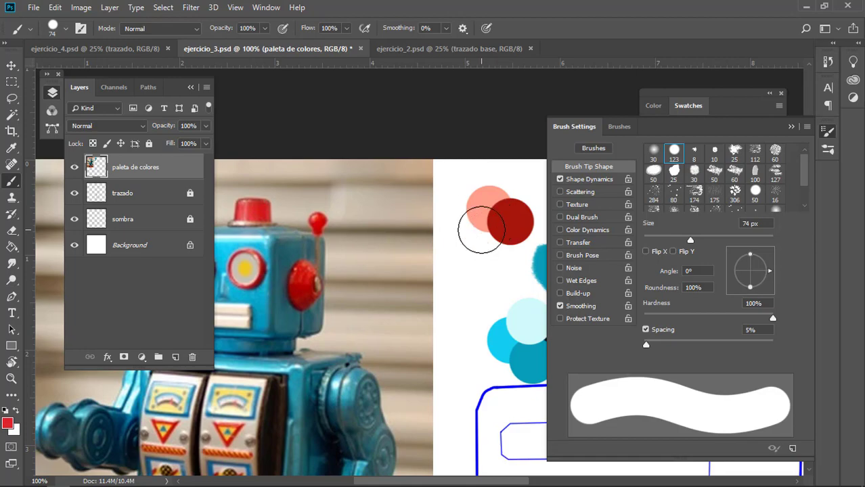
click(481, 230)
scroll(481, 230, down, 2)
alt+click(497, 174)
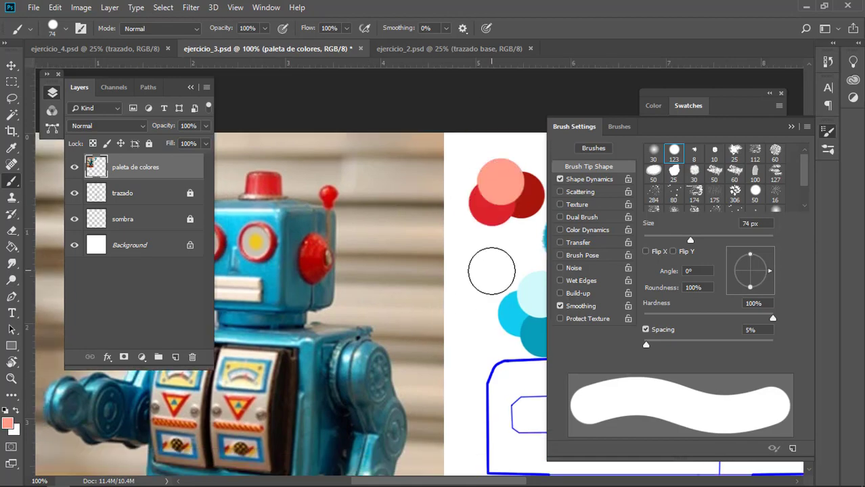
- Sample the bright red of the robot's foot and stamp it into the red colour group
scroll(491, 271, down, 10)
scroll(416, 246, left, 2)
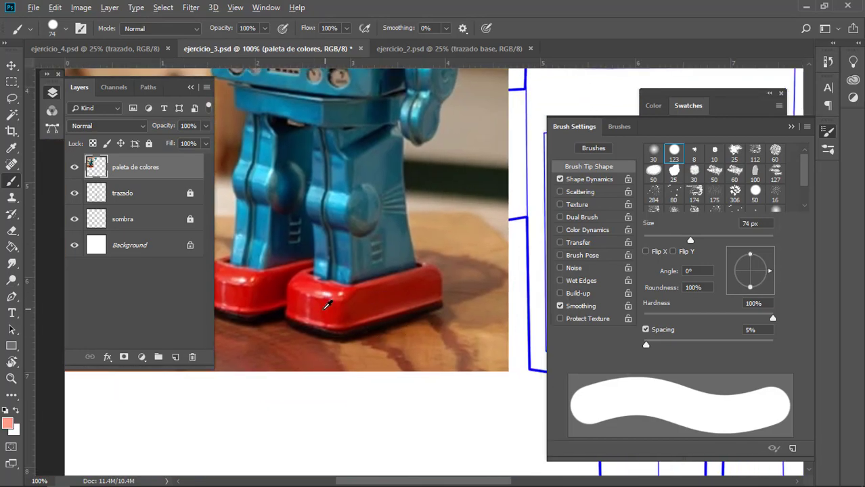
alt+click(326, 304)
scroll(381, 294, right, 5)
scroll(380, 273, down, 5)
scroll(474, 257, right, 2)
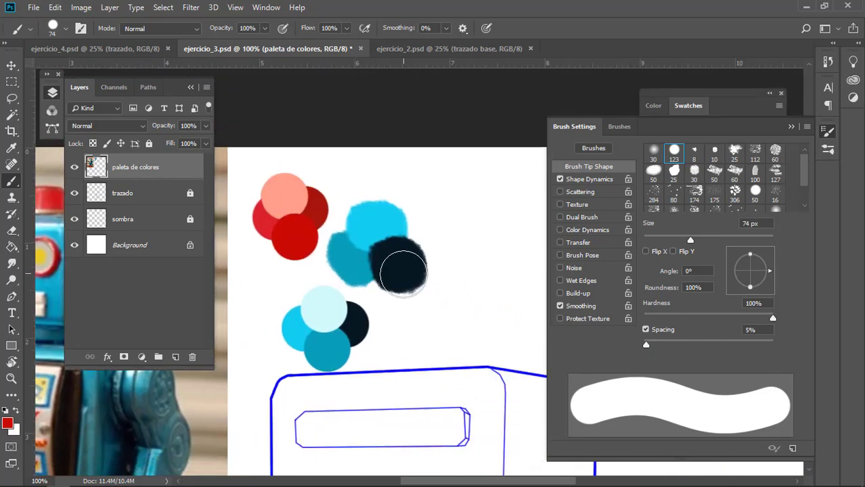
- Lasso the rough-edged blue colour group and move it away from the other dabs
key(l)
drag(452, 279, 420, 202)
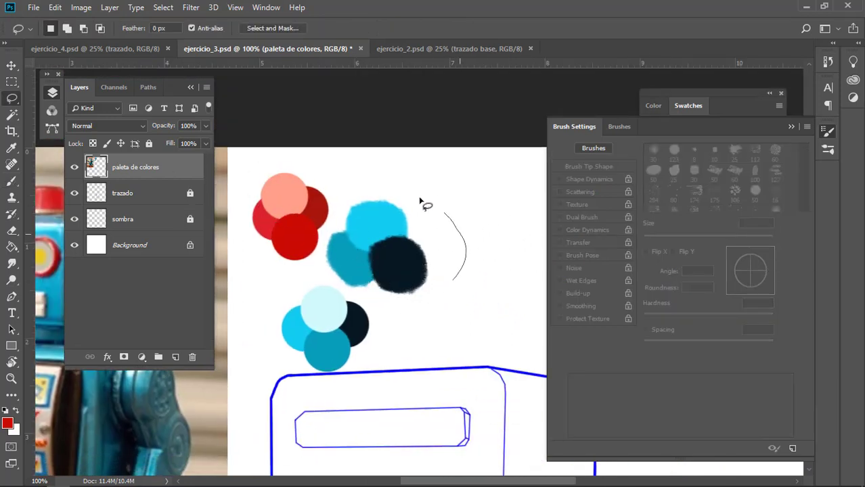
drag(325, 271, 443, 293)
drag(390, 276, 488, 233)
- Lasso the clean four-dab blue group and move it between the red group and the rough-edged blue group
drag(447, 284, 406, 287)
mouse_move(348, 344)
mouse_down()
mouse_move(248, 290)
mouse_move(336, 358)
mouse_up()
drag(316, 352, 278, 396)
mouse_move(247, 372)
mouse_down()
mouse_move(315, 343)
mouse_move(302, 332)
mouse_up()
drag(501, 292, 588, 265)
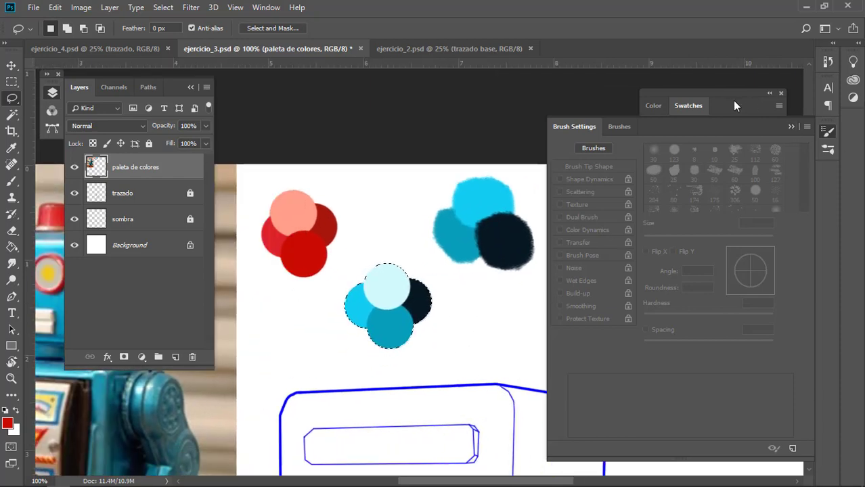
- Collapse the Color and Swatches panel to icons, place it beside the Layers panel, and clear the selection
click(769, 93)
drag(649, 102, 266, 108)
drag(318, 338, 467, 224)
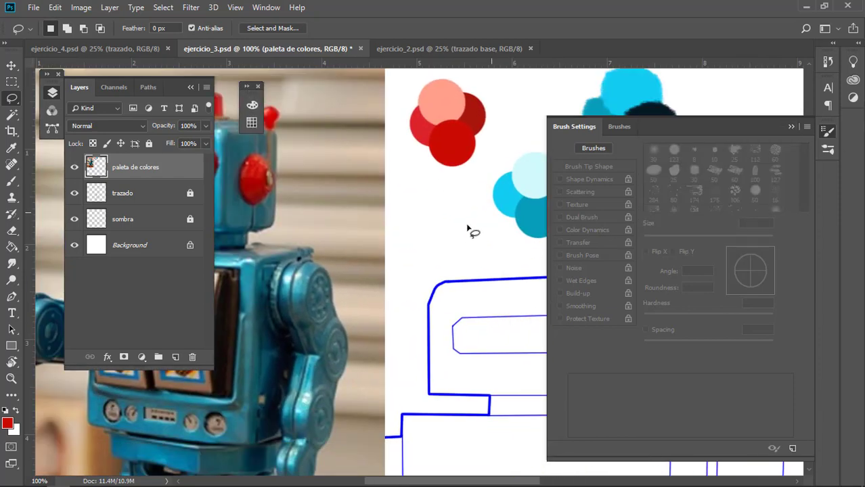
alt+click(455, 318)
drag(455, 318, 411, 190)
drag(374, 155, 324, 276)
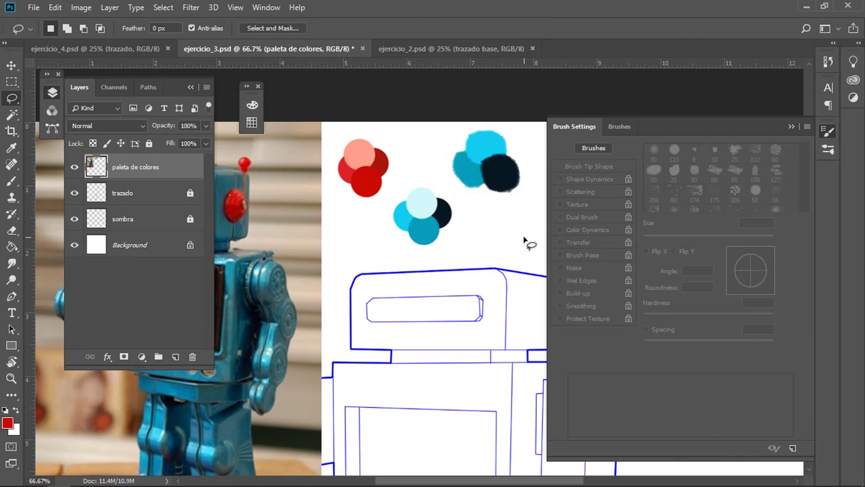
- Cut all three colour groups from the paleta de colores layer with a rectangular selection, and hide that layer
key(m)
drag(331, 121, 538, 259)
key(ctrl+x)
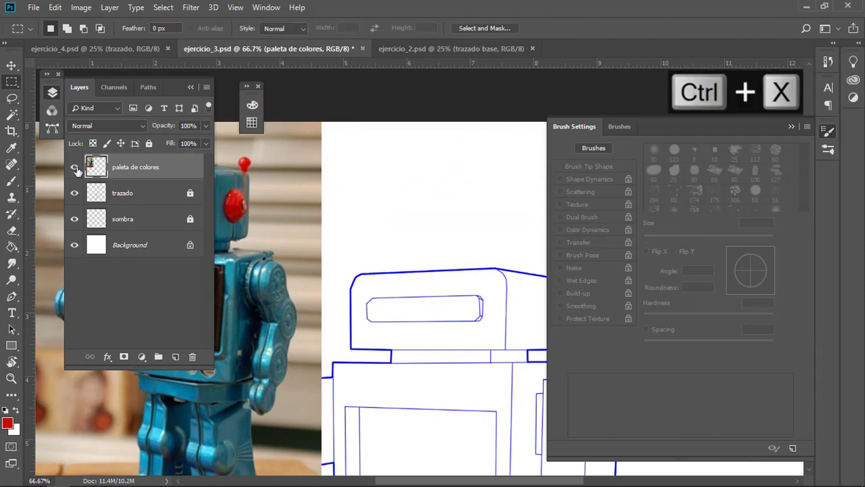
click(75, 167)
- Create a layer named paleta de colores_robot and paste the cut colour groups into it
key(ctrl+shift+n)
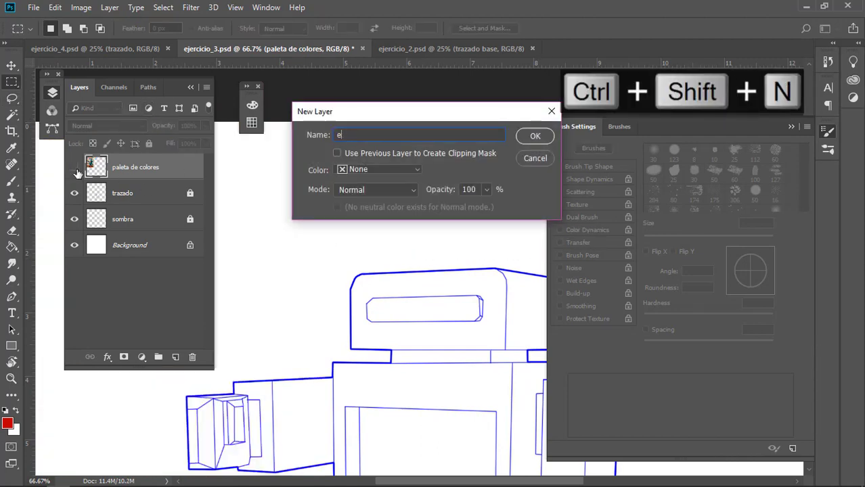
text(paleta de colores_rbot)
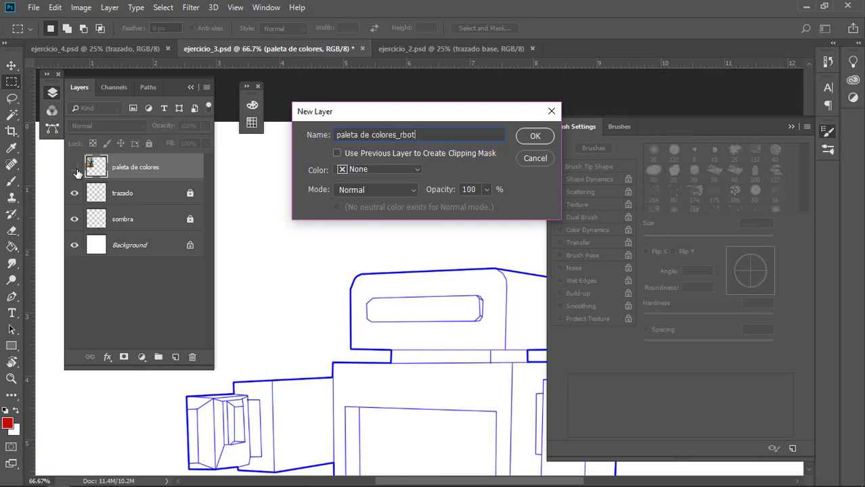
text(obot)
key(Return)
key(ctrl+v)
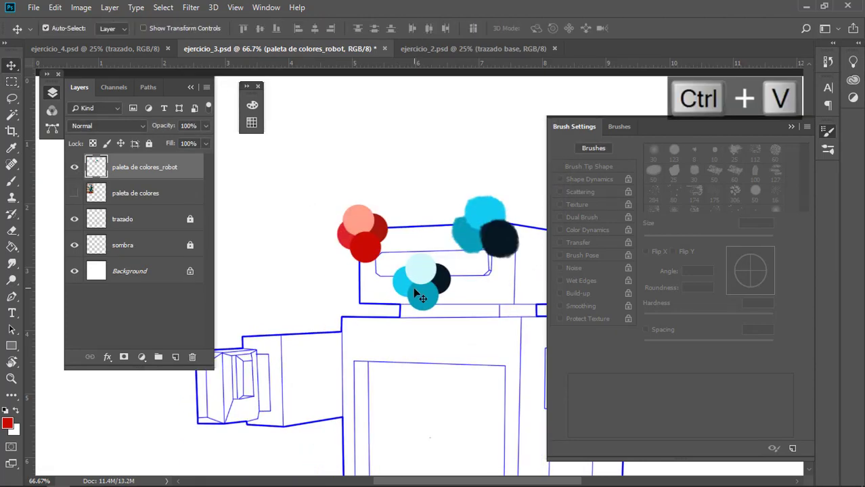
- Select the clean blue colour group, move it up above the robot's visor, and deselect it
drag(391, 252, 482, 331)
drag(433, 291, 434, 221)
key(ctrl+d)
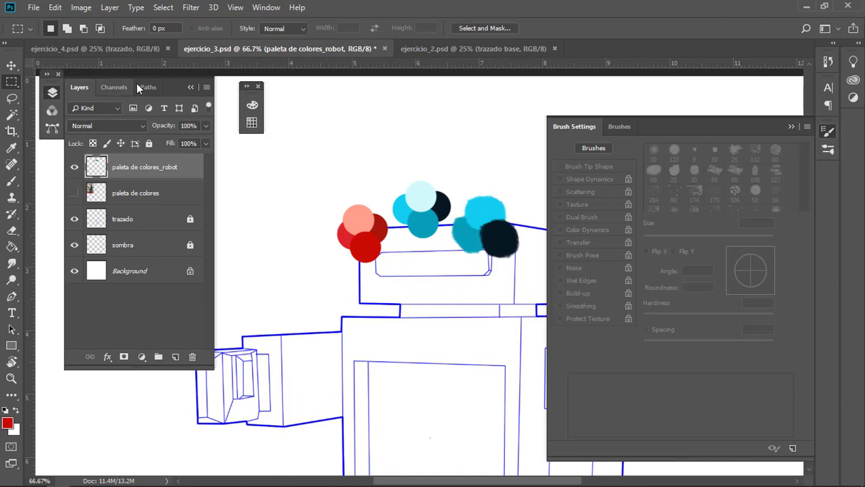
- Create a new layer named color intermedio
scroll(351, 197, down, 3)
scroll(429, 305, up, 1)
key(ctrl+shift+n)
text(co)
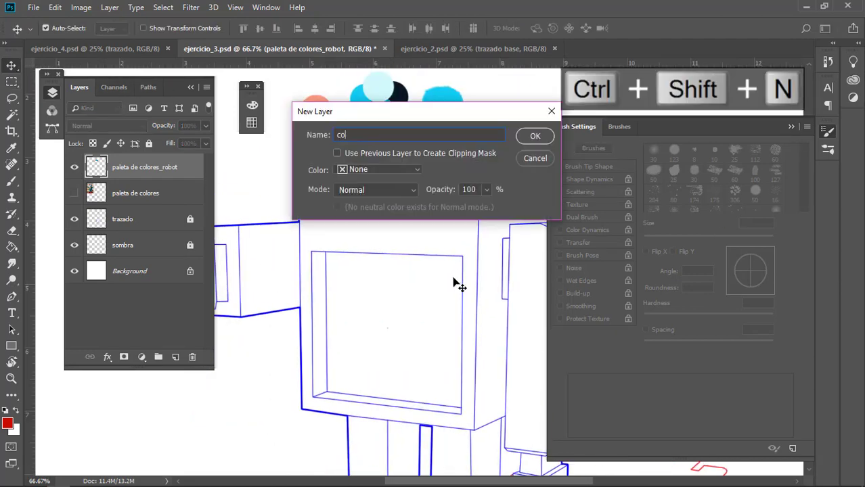
text(color inter)
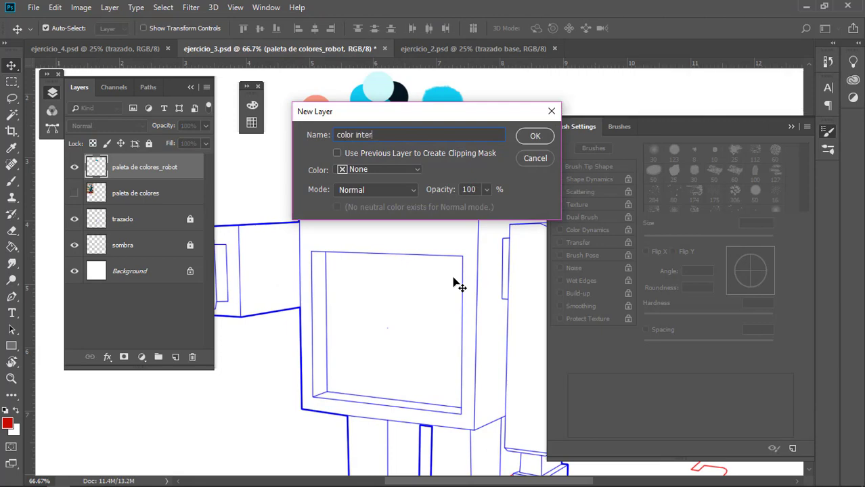
text(medio)
key(Return)
- Create a new layer named Color_opaco
key(ctrl+shift+n)
text(colo)
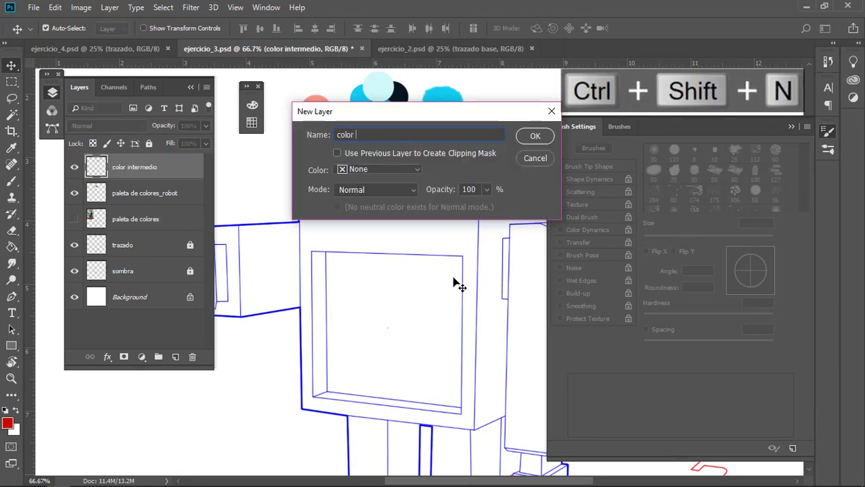
text(r_)
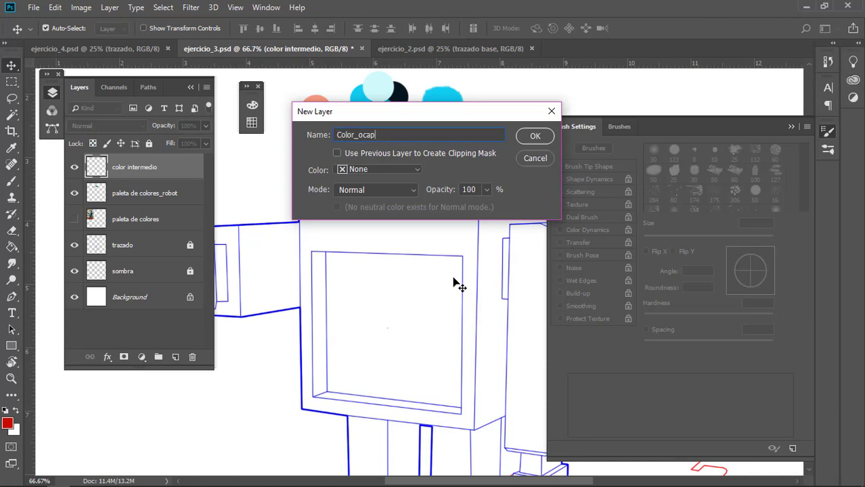
text(opaco)
key(Return)
- Create a new layer named color_claro
key(ctrl+shift+n)
text(color)
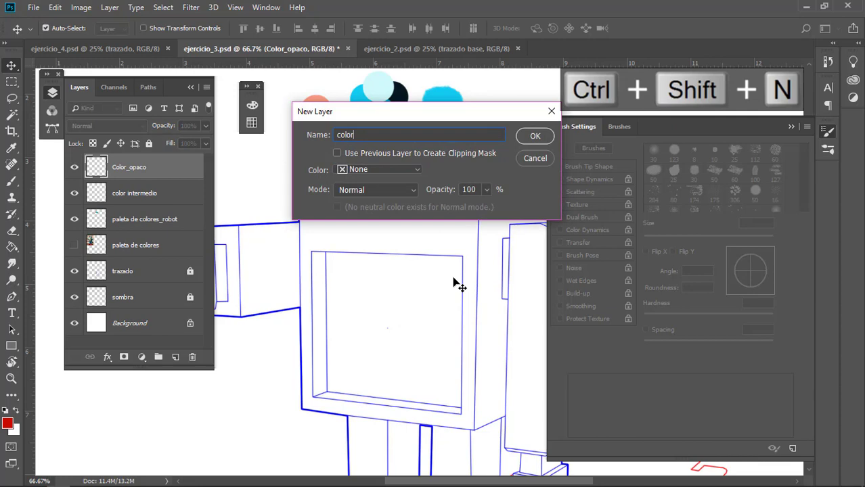
key(ctrl+a)
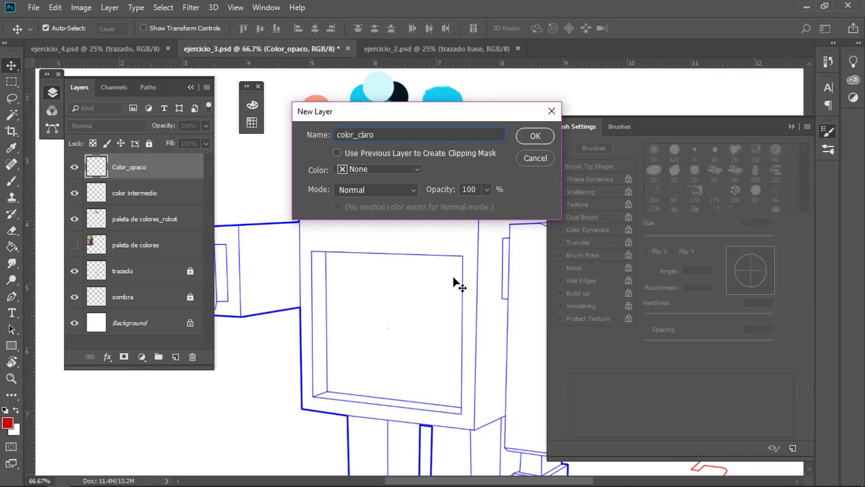
text(_claro)
key(Return)
- Create two more layers named luces and sombras
key(ctrl+shift+n)
key(Return)
key(ctrl+shift+n)
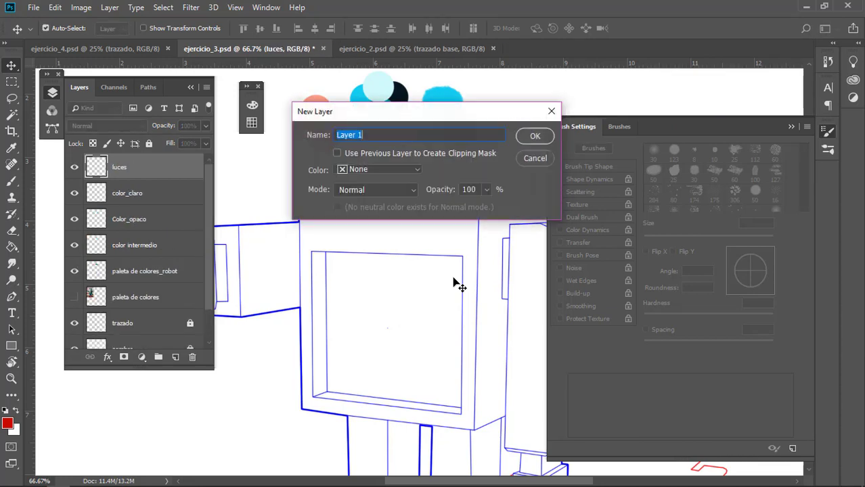
text(sombras)
key(Return)
- Reorder the layers with sombras just above paleta de colores and paleta de colores_robot on top, and lock the latter
drag(155, 169, 158, 306)
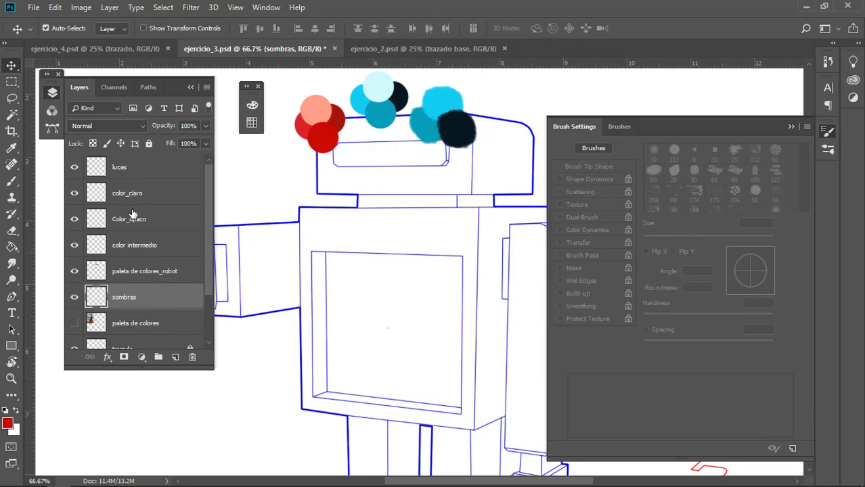
drag(153, 270, 139, 154)
click(149, 143)
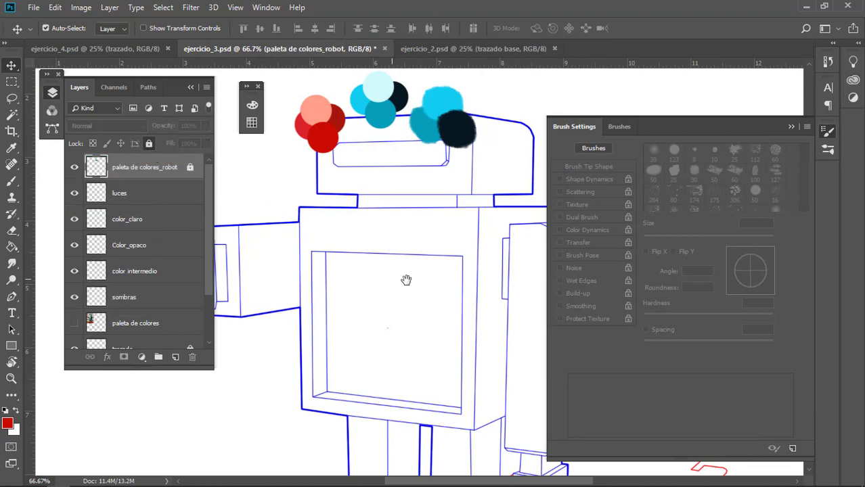
- Collapse the Brush Settings panel and switch to the Brush tool
mouse_move(406, 280)
mouse_down()
mouse_move(390, 234)
mouse_move(399, 239)
mouse_move(401, 267)
mouse_up()
key(ctrl+r)
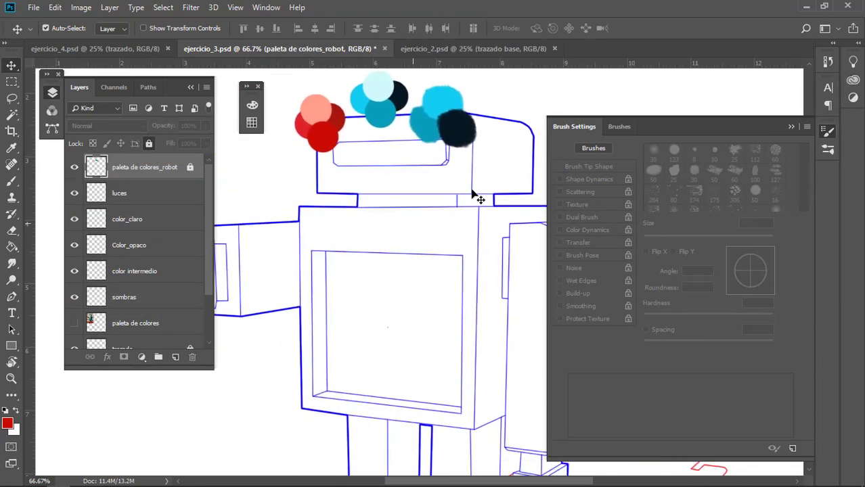
click(792, 127)
key(b)
mouse_move(481, 239)
mouse_down()
mouse_move(558, 117)
mouse_move(450, 183)
mouse_up()
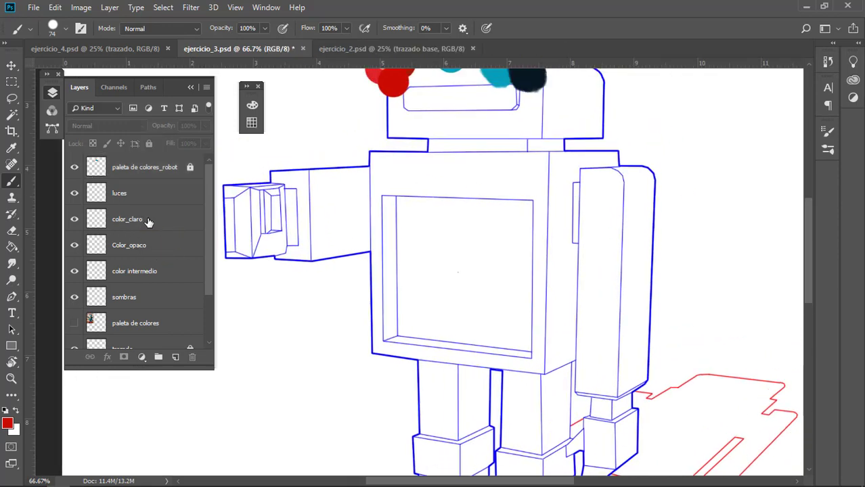
- Make the color intermedio layer active and sample the bright cyan palette dab as the foreground colour
click(144, 272)
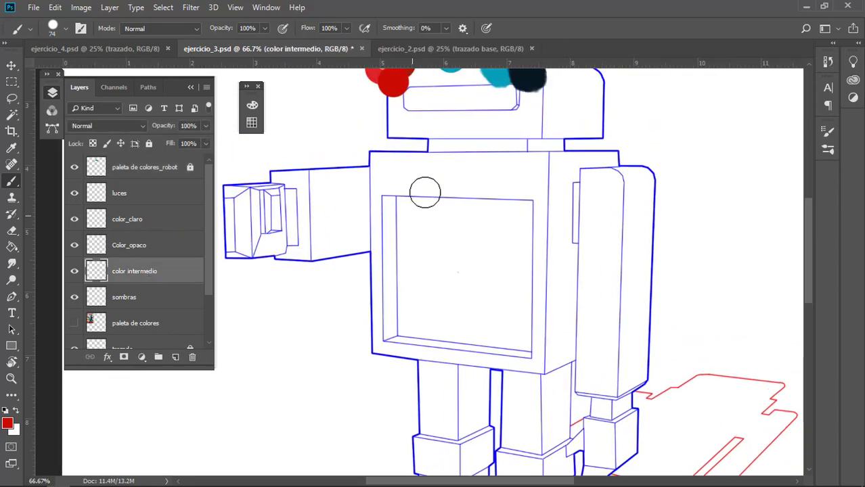
scroll(392, 183, up, 3)
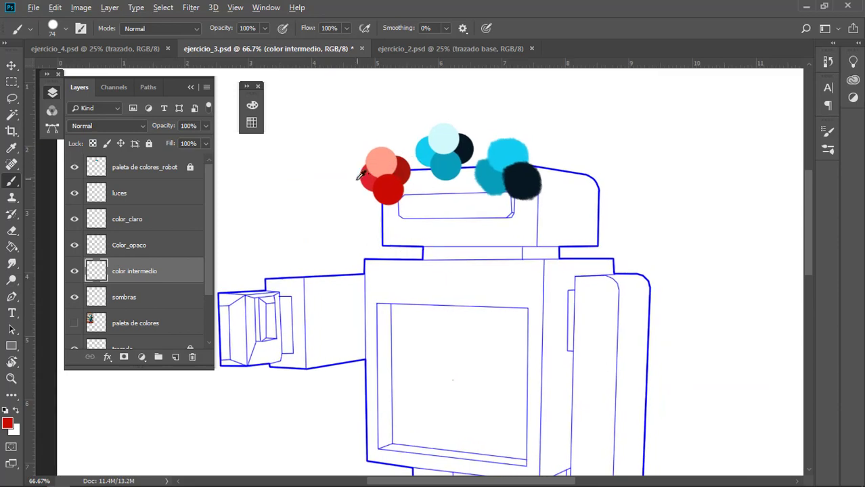
alt+click(426, 156)
- Unlock the paleta de colores_robot layer, move its colour groups off the robot into the empty upper area, and lock it again
mouse_move(492, 357)
mouse_down()
mouse_move(509, 249)
mouse_move(454, 237)
mouse_up()
alt+click(474, 301)
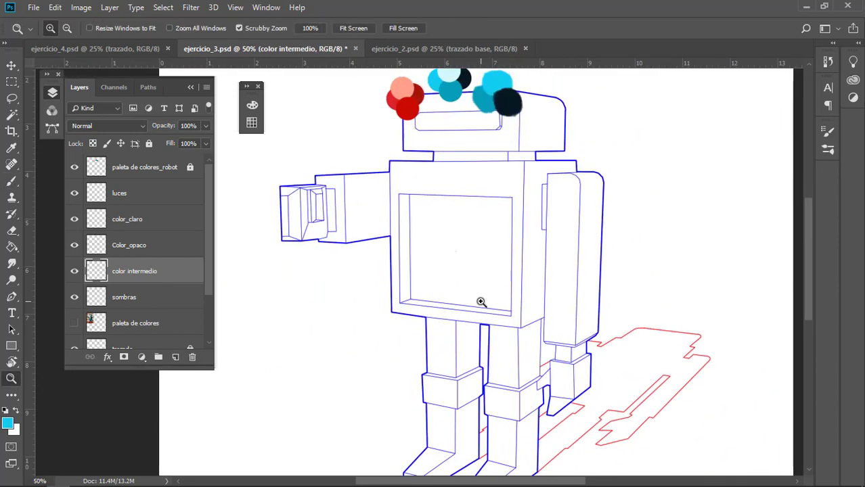
drag(444, 276, 475, 262)
key(z)
click(463, 271)
key(v)
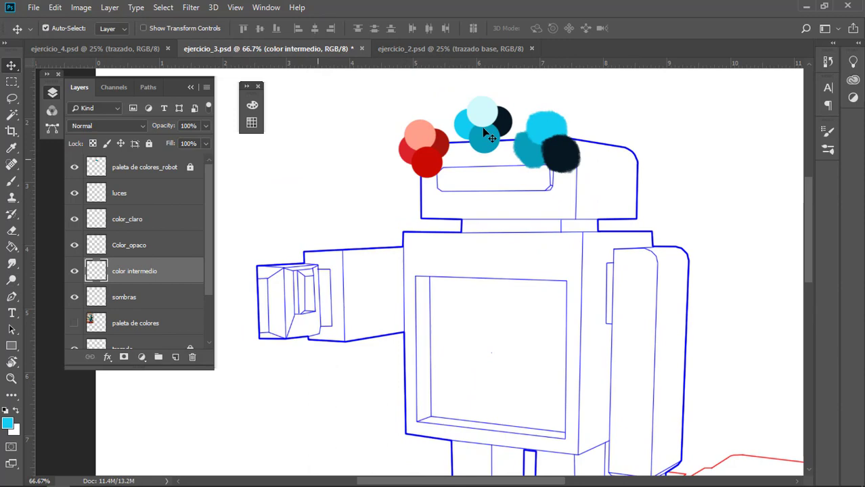
click(190, 168)
drag(493, 110, 286, 96)
drag(279, 108, 374, 129)
drag(375, 129, 369, 150)
click(149, 143)
scroll(366, 204, down, 1)
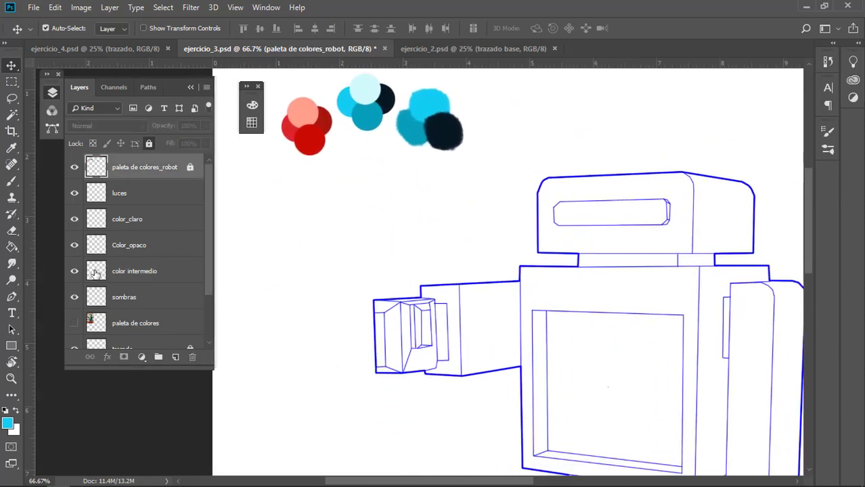
- Brush the first cyan strokes on the robot's extended hand in the color intermedio layer and move that layer directly below trazado
click(96, 273)
drag(580, 394, 516, 294)
key(z)
click(503, 266)
key(b)
drag(451, 207, 504, 239)
drag(390, 240, 317, 263)
mouse_move(146, 274)
mouse_down()
mouse_move(148, 393)
mouse_move(159, 295)
mouse_up()
- Paint more cyan over the extended hand and forearm, and trace inside the arm's upper edge up to the shoulder
mouse_move(409, 251)
mouse_down()
mouse_move(396, 290)
mouse_move(278, 265)
mouse_up()
drag(359, 276, 314, 254)
click(333, 233)
drag(474, 225, 396, 247)
shift+click(398, 247)
shift+click(404, 225)
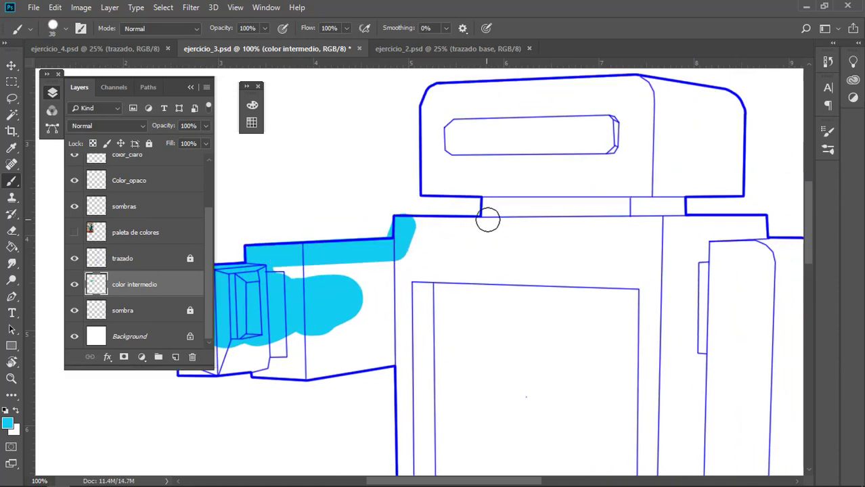
- Trace cyan inside the shoulder top, the neck notch and the adjoining side edge of the robot's head
shift+click(490, 219)
shift+click(491, 196)
shift+click(429, 187)
drag(428, 118, 428, 197)
shift+click(431, 180)
drag(539, 172, 426, 189)
- Enlarge the brush to 68 px and paint cyan over the head's near side and along its top edge
key(bracketright)
key(bracketright)
key(bracketright)
mouse_move(398, 215)
mouse_down()
mouse_move(355, 226)
mouse_move(339, 199)
mouse_up()
shift+click(519, 191)
drag(519, 210, 501, 178)
mouse_move(541, 169)
mouse_down()
mouse_move(589, 170)
mouse_move(579, 197)
mouse_up()
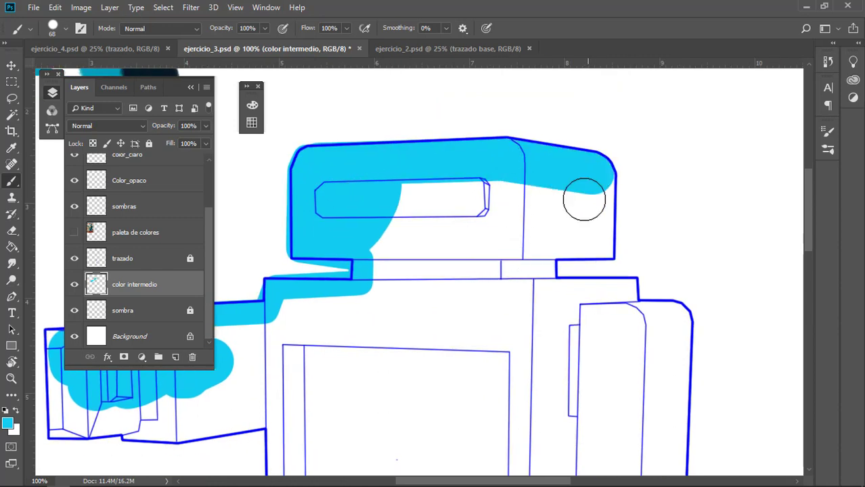
- Reduce the brush to 28 px and trace cyan inside the head's far side, the shoulder and the hanging arm's outer edge
key(bracketleft)
key(bracketleft)
key(bracketleft)
key(bracketleft)
mouse_move(608, 234)
mouse_down()
mouse_move(608, 199)
mouse_move(579, 245)
mouse_up()
mouse_move(651, 238)
mouse_down()
mouse_move(575, 236)
mouse_move(540, 210)
mouse_move(494, 196)
mouse_up()
drag(537, 203, 527, 164)
shift+click(531, 190)
drag(533, 305, 537, 162)
shift+click(522, 318)
drag(507, 329, 520, 241)
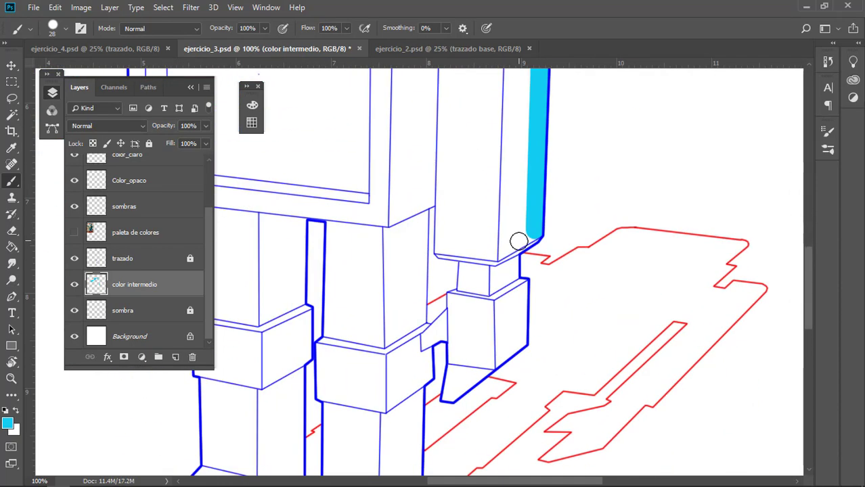
- Trace cyan inside the hanging arm's hand and down the outer edge of the nearer leg to the tip of its foot
mouse_move(521, 351)
mouse_down()
mouse_move(548, 276)
mouse_move(477, 298)
mouse_move(461, 227)
mouse_up()
shift+click(452, 374)
drag(452, 373, 573, 198)
shift+click(459, 290)
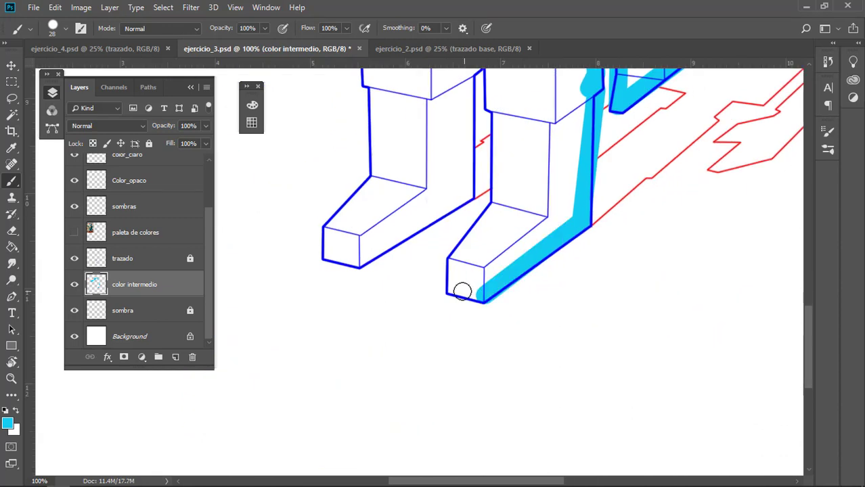
drag(459, 289, 474, 297)
- Trace cyan up the inner edge of the same leg, from the foot past the knee block to the gap between the legs
drag(509, 212, 479, 383)
shift+click(499, 275)
shift+click(481, 279)
shift+click(475, 235)
drag(483, 219, 483, 312)
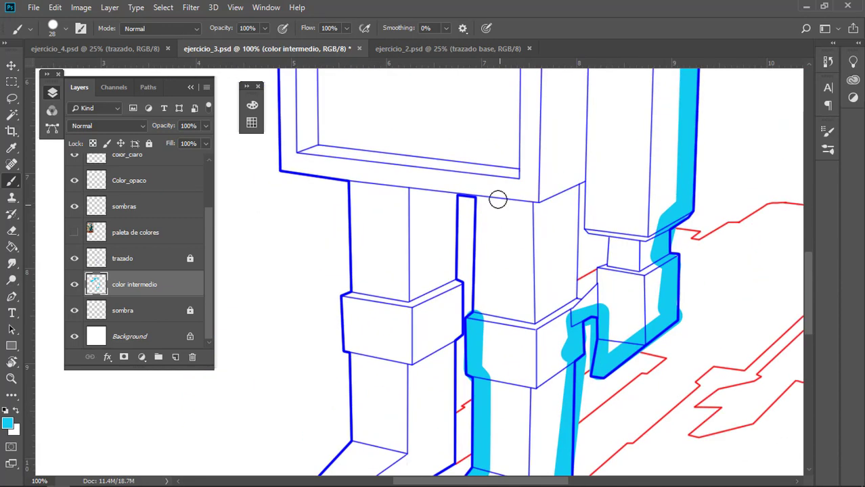
shift+click(485, 198)
mouse_move(484, 196)
mouse_down()
mouse_move(589, 270)
mouse_move(493, 160)
mouse_up()
- Trace cyan around the other thigh, along the top of its knee block and up to the torso's lower corner
shift+click(552, 272)
shift+click(512, 245)
drag(511, 288, 504, 238)
drag(491, 193, 493, 256)
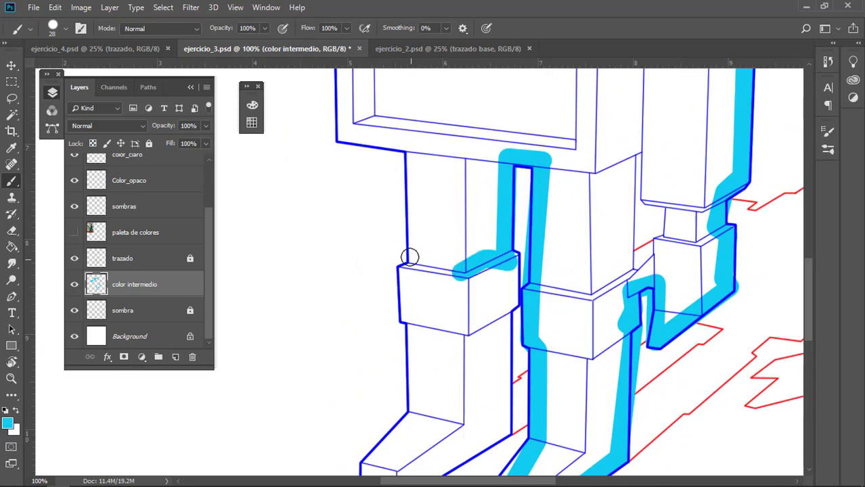
drag(410, 257, 462, 441)
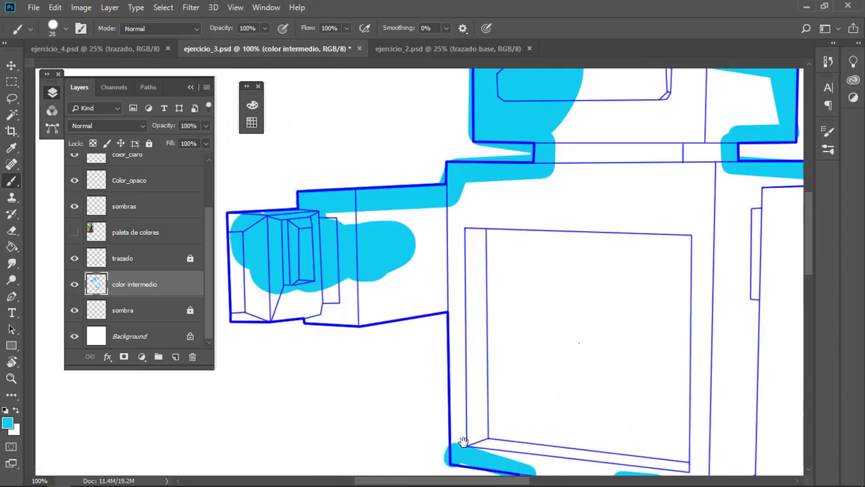
- Trace cyan along the torso's side edge and inside the lower outline of the extended arm and hand
shift+click(452, 306)
drag(443, 307, 611, 308)
shift+click(530, 318)
mouse_move(447, 312)
mouse_down()
mouse_move(427, 318)
mouse_move(408, 292)
mouse_up()
mouse_move(417, 305)
mouse_down()
mouse_move(591, 244)
mouse_move(418, 266)
mouse_up()
mouse_move(421, 284)
mouse_down()
mouse_move(442, 245)
mouse_move(414, 330)
mouse_up()
- Fill the extended arm, head and most of the torso with cyan using a 104 px brush
mouse_move(433, 325)
mouse_down()
mouse_move(537, 210)
mouse_move(667, 227)
mouse_up()
drag(722, 218, 613, 195)
drag(528, 230, 590, 205)
mouse_move(542, 275)
mouse_down()
mouse_move(530, 205)
mouse_move(611, 259)
mouse_up()
drag(567, 327, 628, 260)
mouse_move(528, 291)
mouse_down()
mouse_move(383, 329)
mouse_move(379, 400)
mouse_up()
mouse_move(367, 414)
mouse_down()
mouse_move(374, 308)
mouse_move(539, 181)
mouse_up()
drag(485, 319, 432, 401)
mouse_move(518, 330)
mouse_down()
mouse_move(659, 167)
mouse_move(658, 220)
mouse_up()
drag(659, 221, 609, 196)
drag(609, 196, 590, 260)
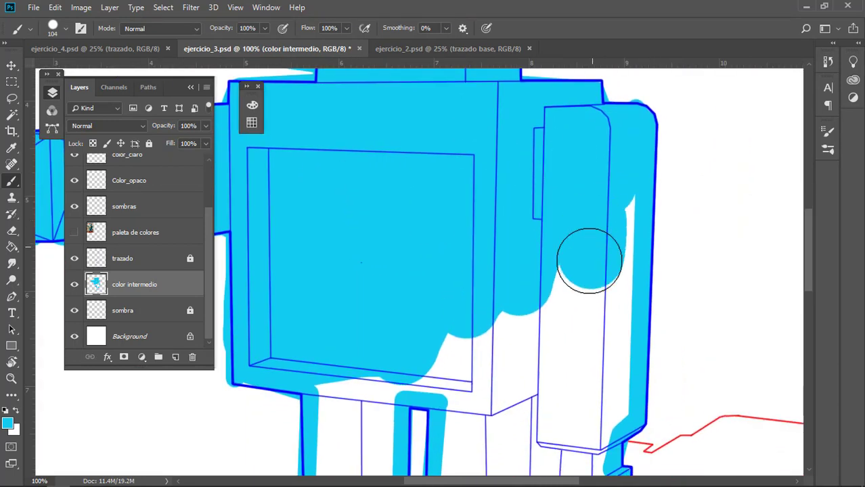
- Fill the hanging arm, the lower torso and the first thigh with broad cyan strokes
drag(603, 201, 599, 365)
mouse_move(562, 271)
mouse_down()
mouse_move(366, 367)
mouse_move(379, 420)
mouse_up()
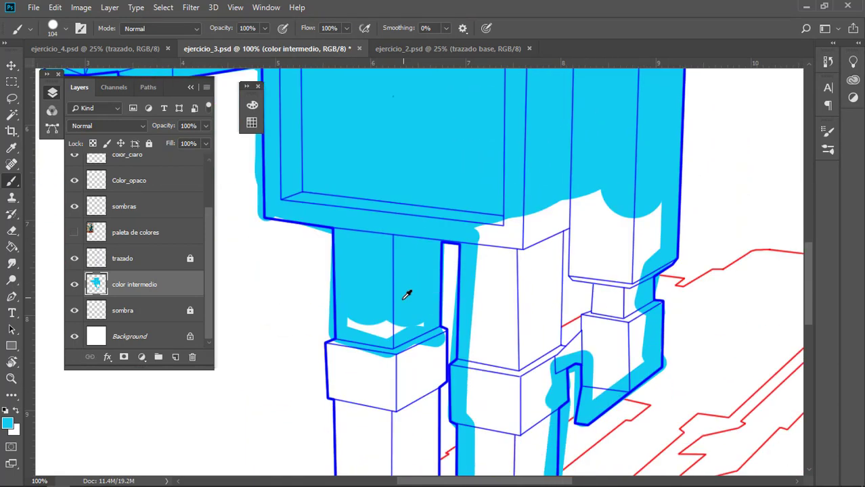
drag(410, 280, 376, 336)
mouse_move(446, 270)
mouse_down()
mouse_move(614, 258)
mouse_move(612, 298)
mouse_up()
drag(613, 305, 601, 237)
drag(479, 271, 582, 251)
drag(582, 251, 467, 284)
- Fill the second thigh with cyan up to its outlines, using a 25 px brush for the edges
key(ctrl+plus)
mouse_move(544, 323)
mouse_down()
mouse_move(488, 324)
mouse_move(558, 262)
mouse_up()
drag(558, 261, 473, 297)
mouse_move(478, 262)
mouse_down()
mouse_move(475, 369)
mouse_move(474, 274)
mouse_up()
drag(420, 332, 389, 332)
drag(344, 379, 509, 341)
shift+click(515, 344)
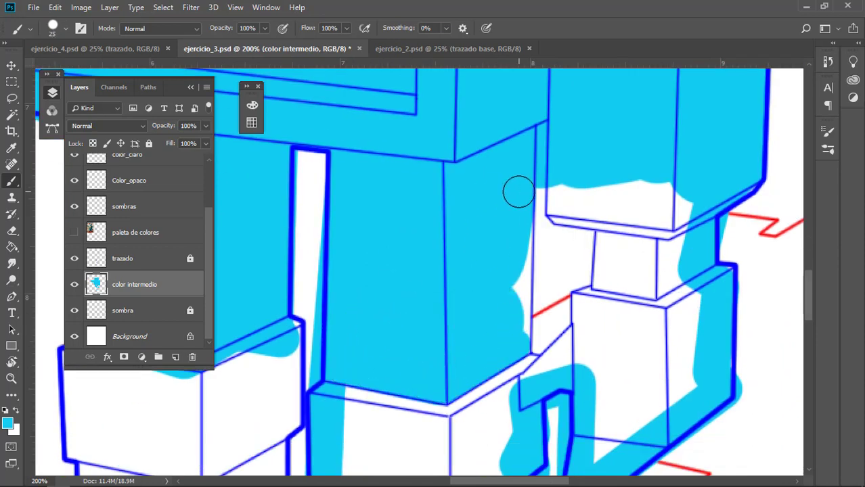
shift+click(518, 192)
- Paint the hanging arm's lower end, its wrist and the upper part of its hand cyan, using a 13 px brush for tight edges
drag(514, 189, 452, 331)
drag(497, 338, 516, 345)
shift+click(623, 319)
drag(583, 340, 604, 358)
drag(614, 303, 614, 254)
drag(578, 314, 503, 304)
mouse_move(604, 339)
mouse_down()
mouse_move(608, 297)
mouse_move(554, 328)
mouse_move(553, 343)
mouse_up()
drag(584, 355, 522, 326)
mouse_move(506, 379)
mouse_down()
mouse_move(551, 337)
mouse_move(485, 340)
mouse_up()
drag(479, 380, 488, 325)
drag(434, 333, 465, 304)
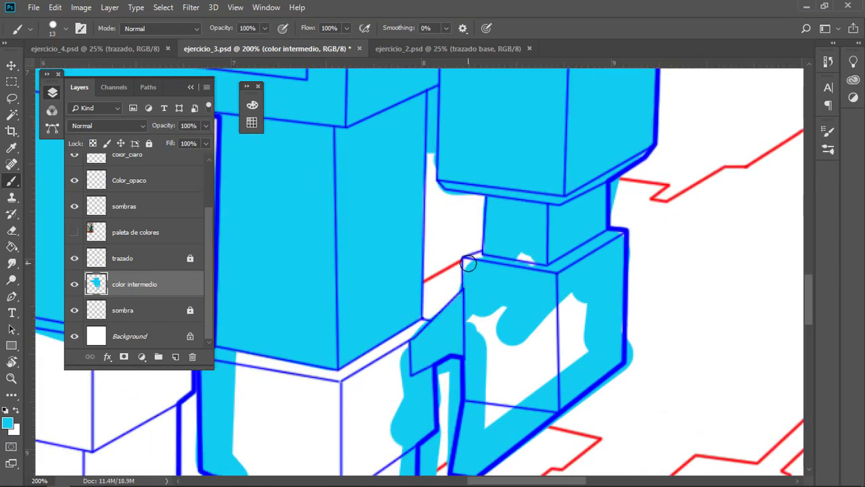
- Fill the remaining white gaps in the hanging arm's hand with cyan using a 28 px brush
mouse_move(536, 299)
mouse_down()
mouse_move(542, 271)
mouse_move(553, 270)
mouse_up()
drag(492, 295, 547, 286)
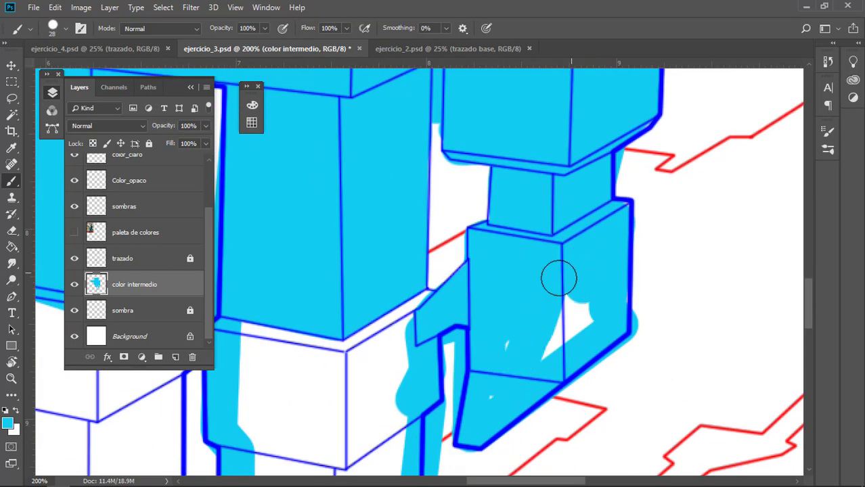
mouse_move(578, 263)
mouse_down()
mouse_move(650, 350)
mouse_move(360, 354)
mouse_move(415, 364)
mouse_move(502, 224)
mouse_move(502, 276)
mouse_up()
drag(504, 390, 411, 284)
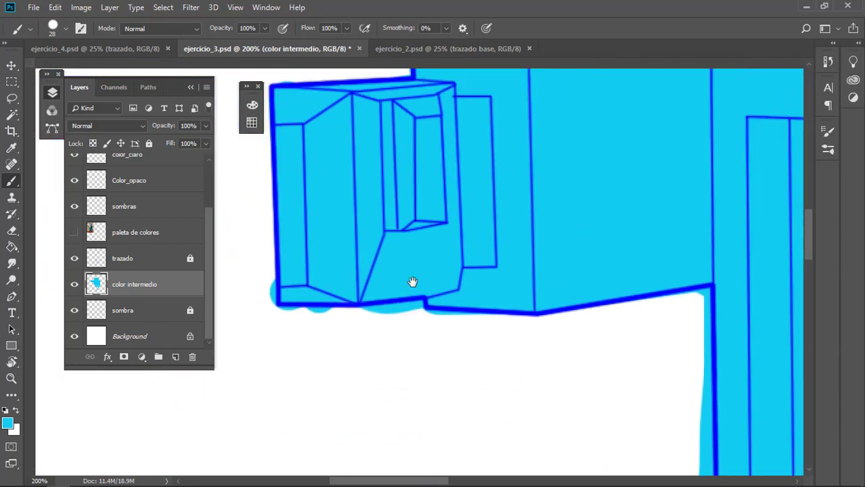
- Switch to the Eraser with a 71 px round tip, 95% hardness and 5% spacing, then collapse the Brush Settings
click(12, 231)
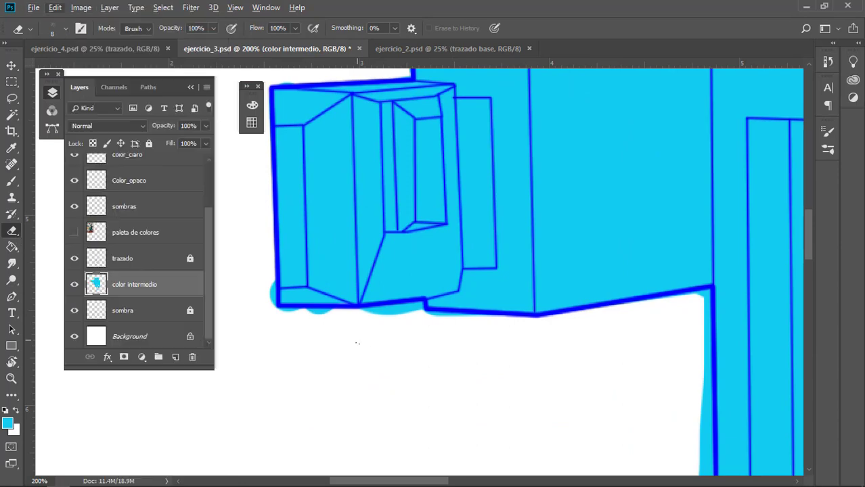
drag(351, 328, 359, 325)
key(F5)
mouse_move(352, 376)
mouse_down()
mouse_move(389, 376)
mouse_move(313, 382)
mouse_move(318, 369)
mouse_up()
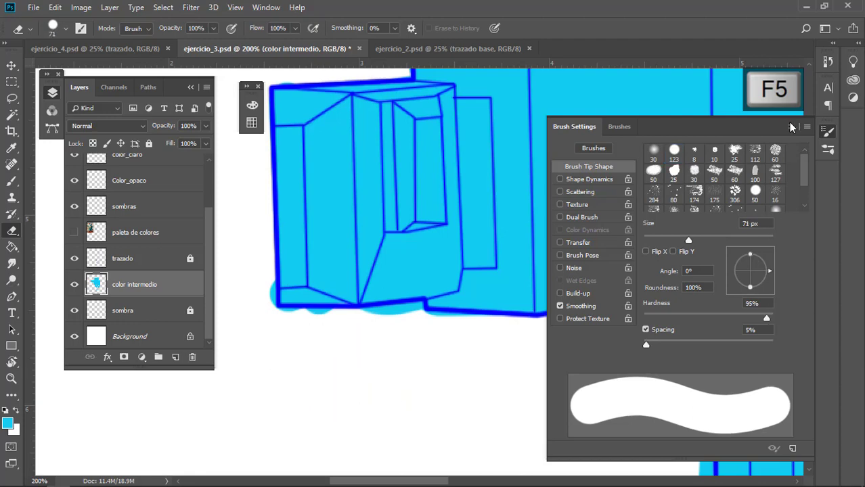
click(792, 126)
- Outline the cyan spill beneath the extended arm with the Polygonal Lasso, delete it and deselect
key(l)
drag(294, 328, 311, 350)
right_click(14, 100)
click(68, 111)
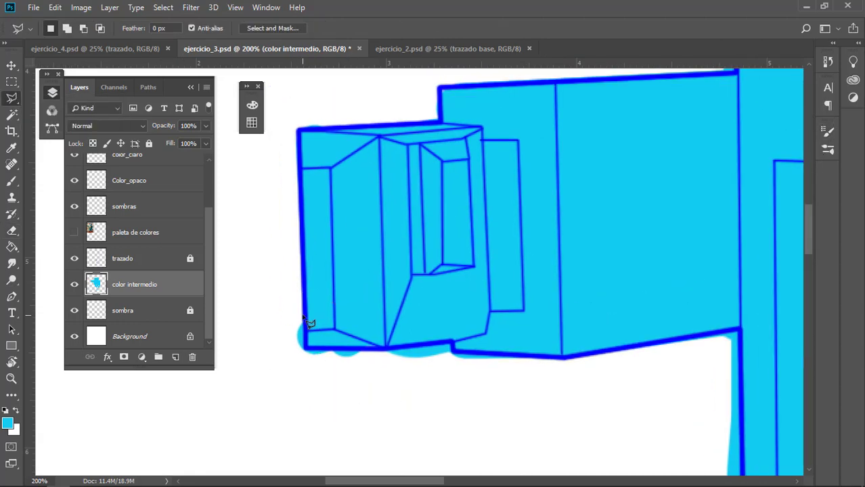
double_click(271, 441)
key(Delete)
key(ctrl+d)
- Select the cyan spill in the neck notch above the extended arm's shoulder, delete it and deselect
drag(474, 319, 511, 296)
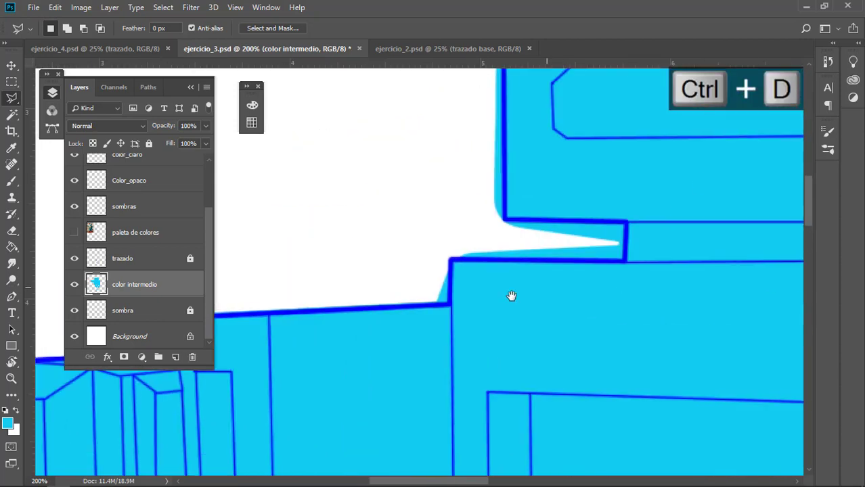
click(451, 306)
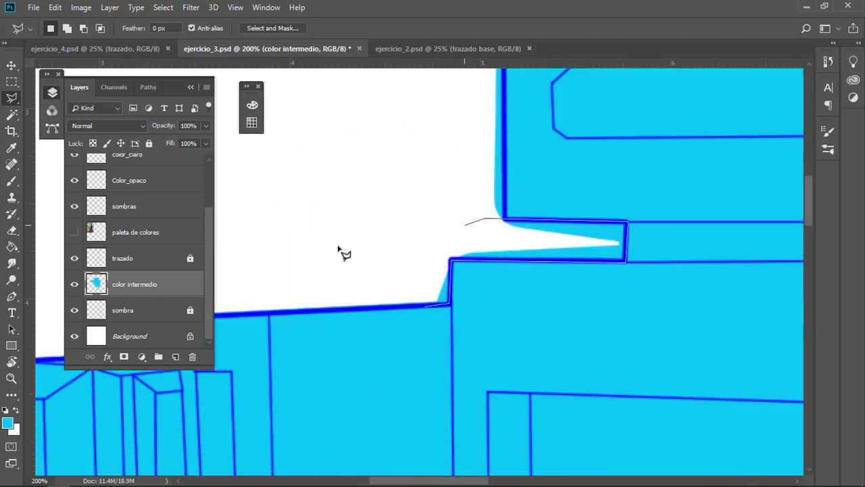
double_click(412, 292)
key(Delete)
drag(517, 292, 509, 431)
key(ctrl+d)
- Erase the cyan spill along the head's side and top edges with a 33 px eraser
key(e)
alt+right_click(428, 331)
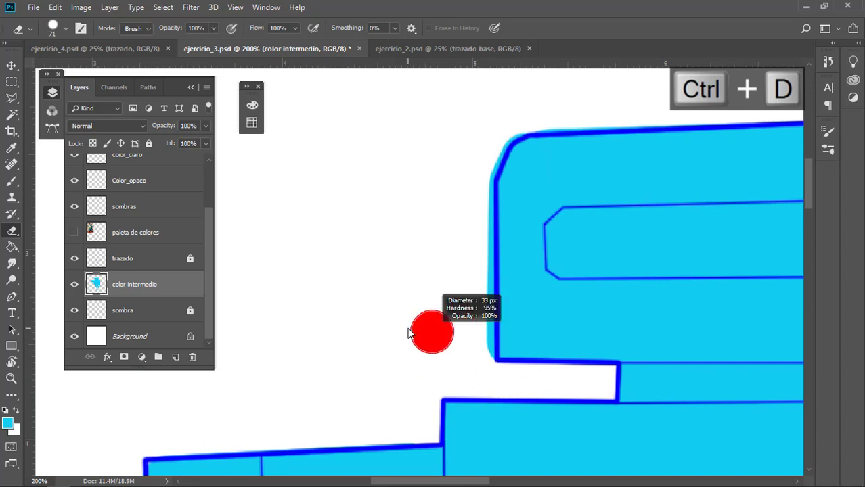
drag(452, 178, 478, 335)
drag(483, 157, 460, 199)
drag(494, 158, 306, 186)
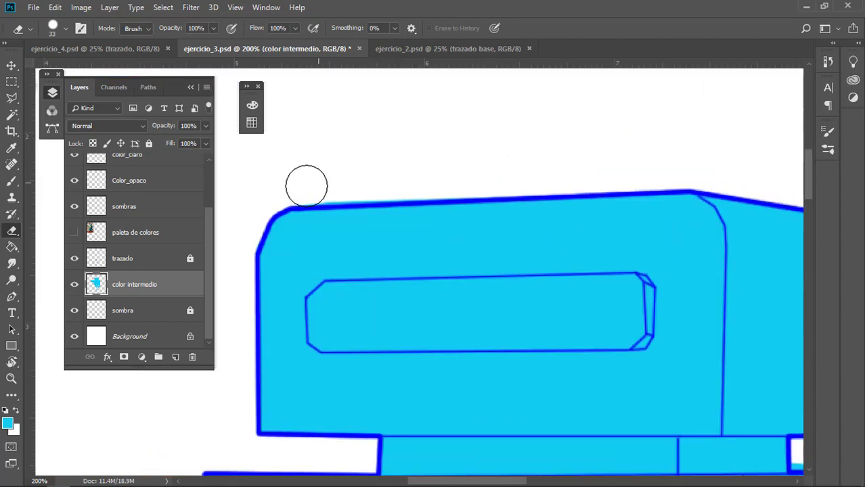
drag(578, 143, 496, 118)
- Erase the cyan spill around the opposite neck notch and the hanging arm's shoulder with a 10 px eraser
mouse_move(751, 449)
mouse_down()
mouse_move(611, 278)
mouse_move(535, 256)
mouse_up()
alt+right_click(556, 256)
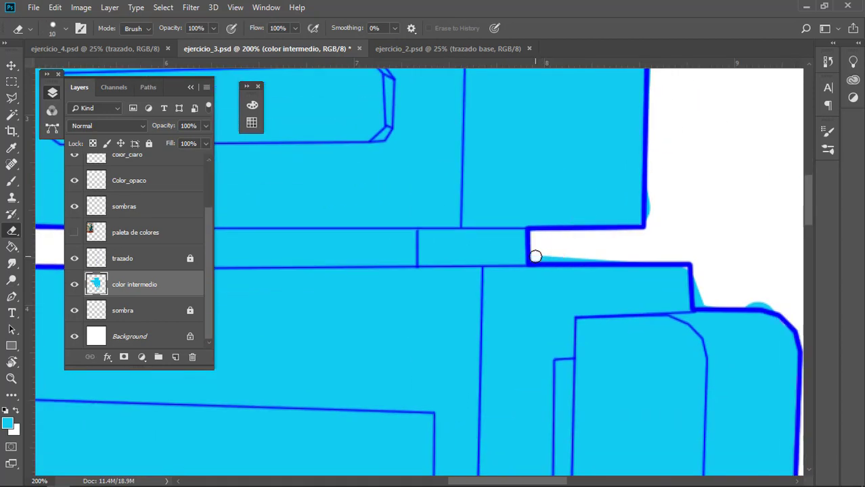
drag(651, 221, 651, 183)
drag(698, 236, 569, 177)
key(b)
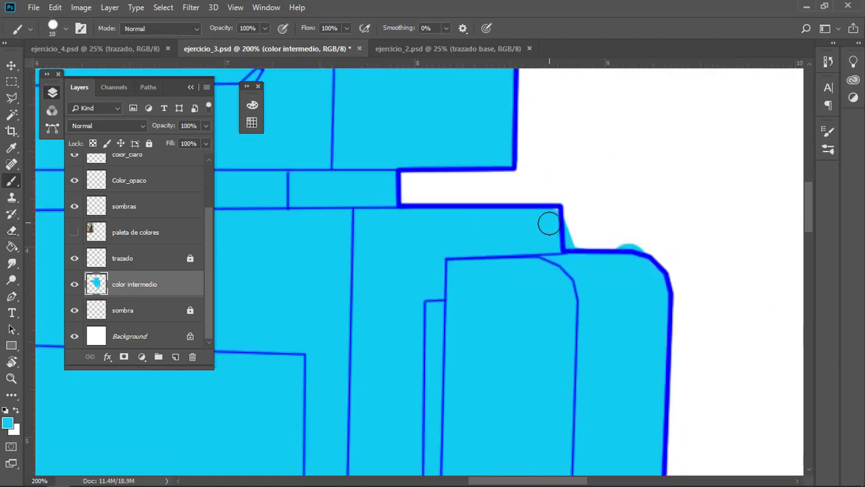
key(e)
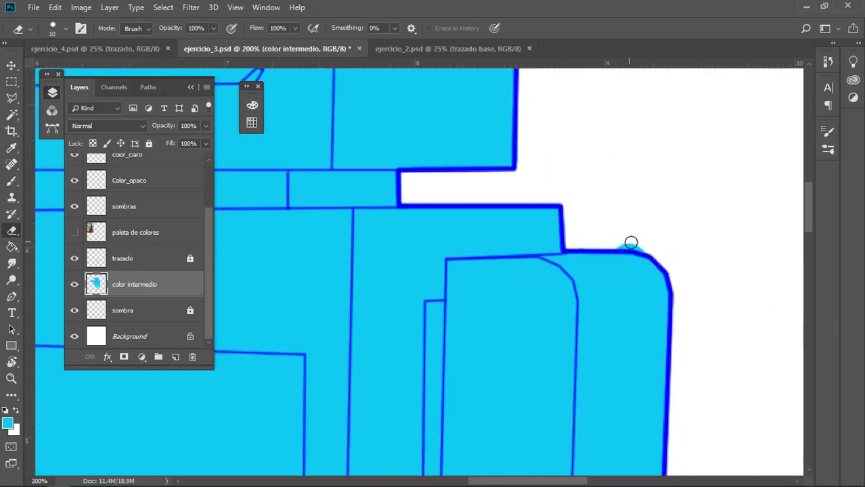
click(630, 242)
- Erase the cyan spill beneath the hanging arm's lower edge and inside the gap between the legs
scroll(631, 242, down, 8)
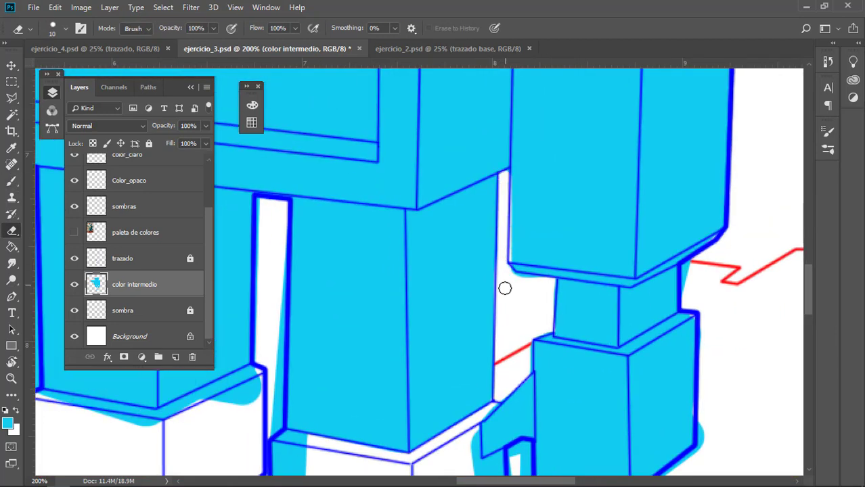
key(b)
key(e)
scroll(541, 265, down, 5)
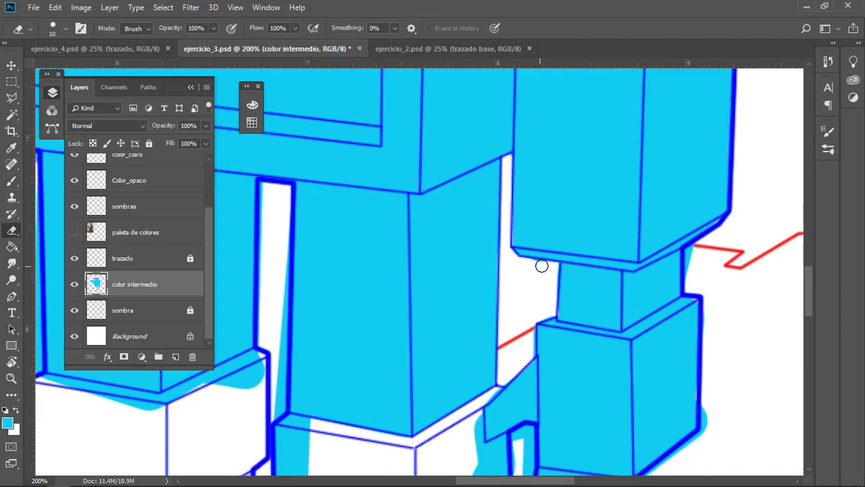
scroll(516, 361, left, 10)
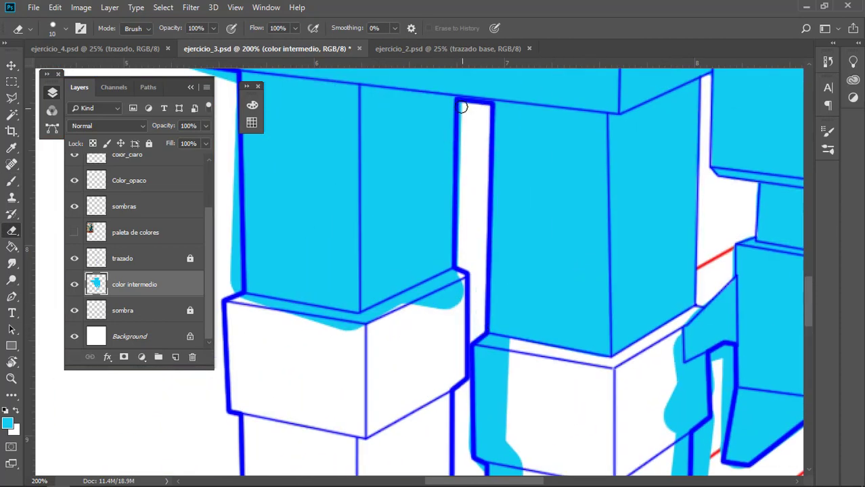
- Erase the cyan spilling below the first thigh onto its knee block, undoing one stray eraser stroke
drag(363, 326, 407, 317)
click(287, 291)
shift+click(403, 310)
shift+click(504, 259)
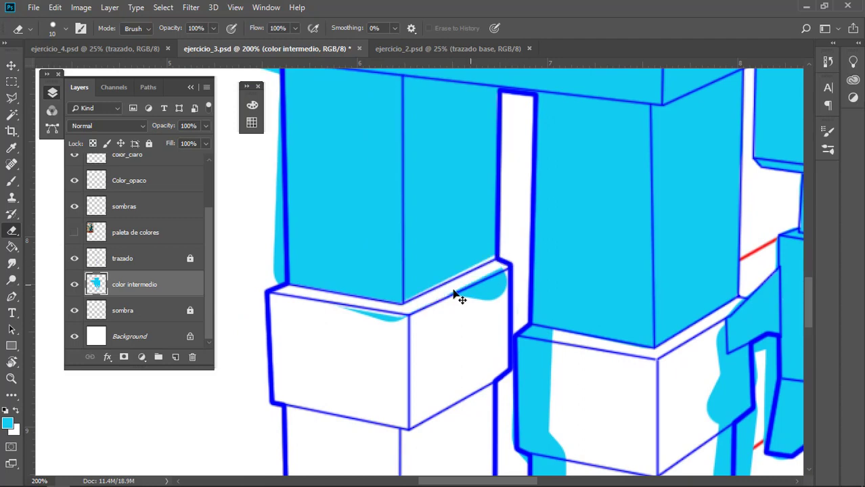
key(ctrl+z)
drag(506, 261, 460, 304)
drag(422, 348, 357, 331)
mouse_move(466, 318)
mouse_down()
mouse_move(478, 327)
mouse_move(461, 238)
mouse_up()
- Resize the eraser and remove the cyan left outside the first thigh and along the lower leg outlines
alt+right_click(505, 305)
drag(447, 279, 455, 329)
mouse_move(467, 399)
mouse_down()
mouse_move(450, 304)
mouse_move(445, 413)
mouse_up()
drag(433, 440, 447, 284)
drag(364, 391, 563, 325)
- Erase the cyan spill over the second leg's knee block and lower leg, enlarging the eraser to 16 px
mouse_move(563, 329)
mouse_down()
mouse_move(500, 394)
mouse_move(575, 220)
mouse_up()
drag(570, 210, 558, 323)
drag(550, 276, 545, 357)
drag(552, 366, 556, 297)
drag(579, 324, 539, 437)
mouse_move(524, 305)
mouse_down()
mouse_move(511, 267)
mouse_move(521, 347)
mouse_up()
alt+right_click(530, 335)
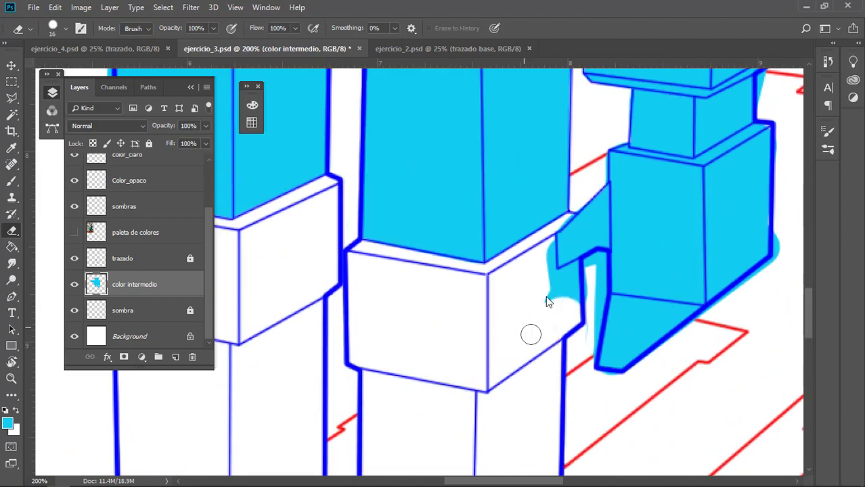
- Erase the cyan around the hand's thumb and in the gap beside the knee block, reducing the eraser to 9 px
ctrl+click(591, 299)
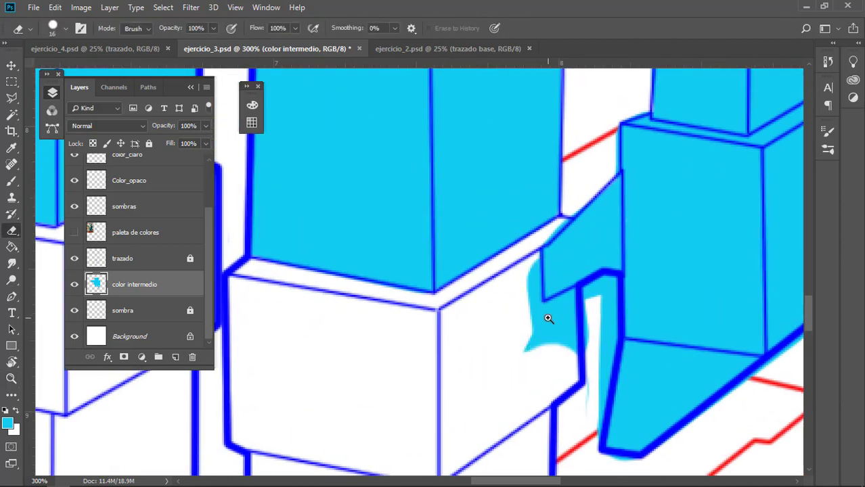
drag(527, 265, 614, 334)
alt+right_click(596, 333)
drag(597, 438, 610, 382)
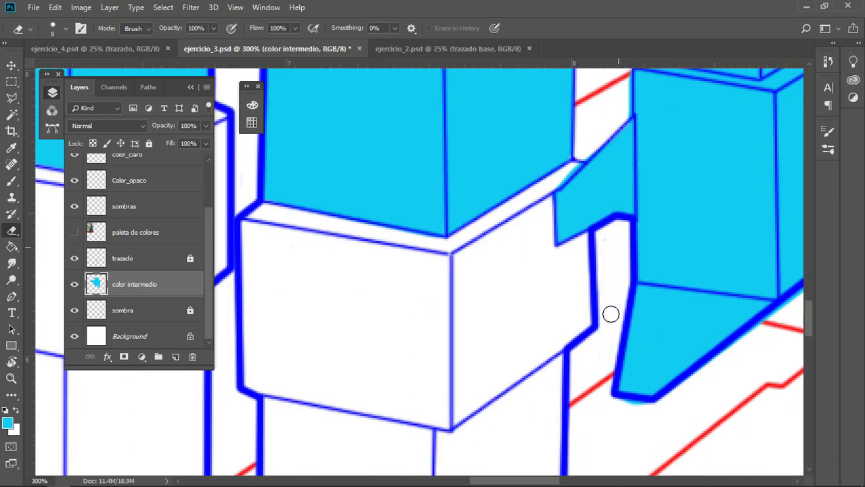
- Erase the cyan spill along the hanging hand's outer and lower edges and in the wrist notch with the 9 px eraser
drag(602, 421, 561, 364)
drag(623, 353, 440, 446)
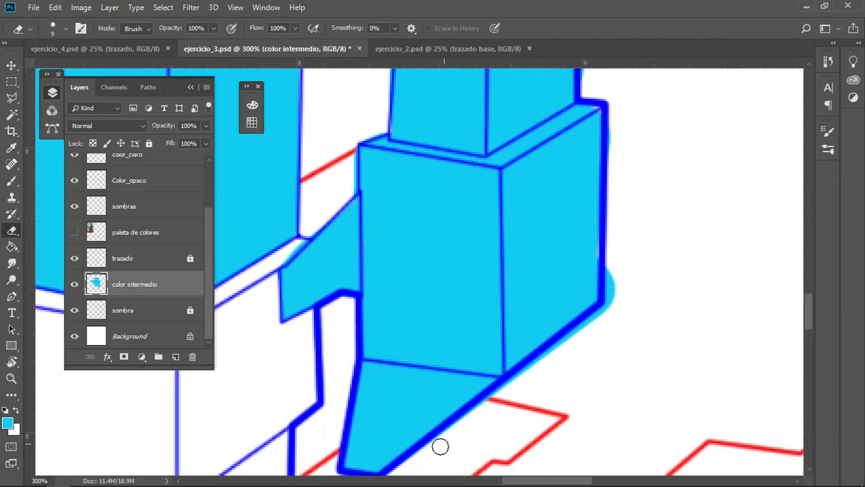
mouse_move(586, 344)
mouse_down()
mouse_move(616, 305)
mouse_move(670, 299)
mouse_up()
drag(681, 230, 637, 286)
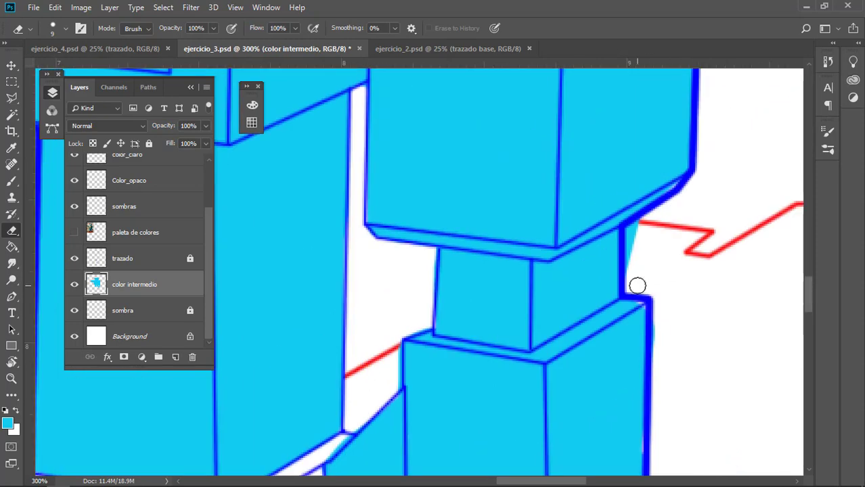
mouse_move(671, 202)
mouse_down()
mouse_move(641, 441)
mouse_move(574, 391)
mouse_move(506, 363)
mouse_move(547, 256)
mouse_move(568, 393)
mouse_up()
- Erase the cyan spill along the torso's side edge below the outstretched arm and the adjoining thigh, enlarging the eraser to 24 px
double_click(415, 327)
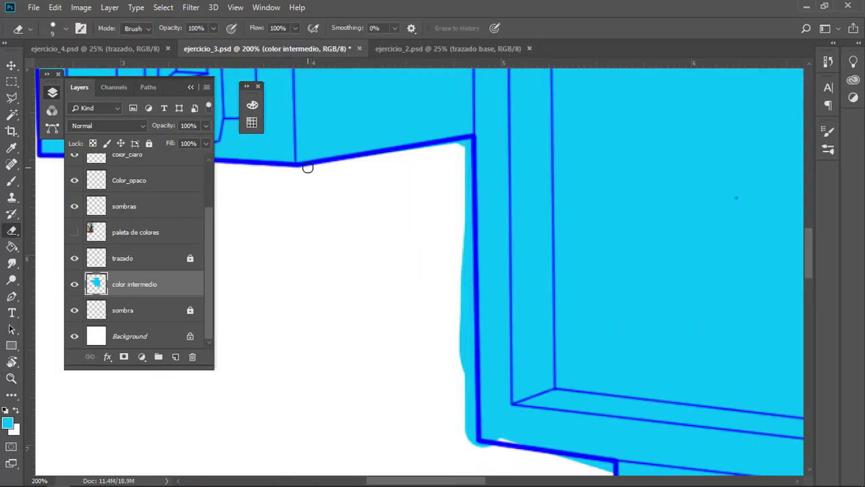
drag(476, 448, 467, 149)
scroll(603, 368, down, 5)
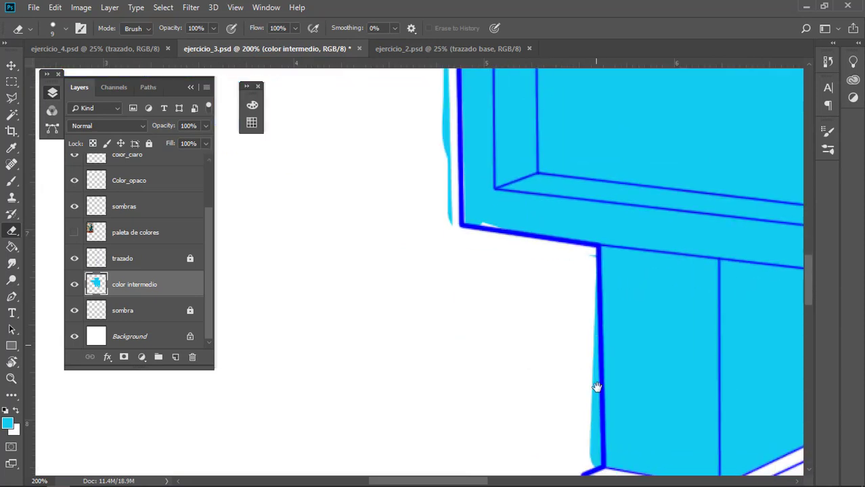
drag(596, 390, 582, 306)
drag(455, 167, 502, 329)
key(])
key(])
key(])
key(])
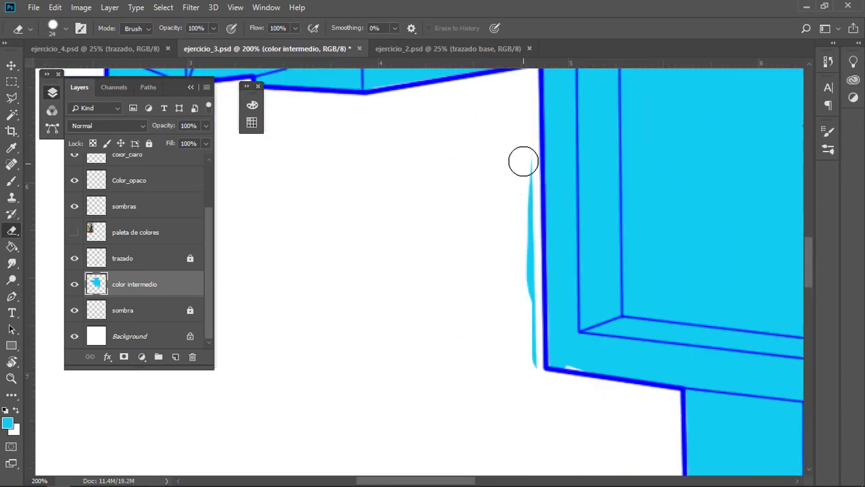
- Move the sombras layer directly beneath the trazado layer
key(b)
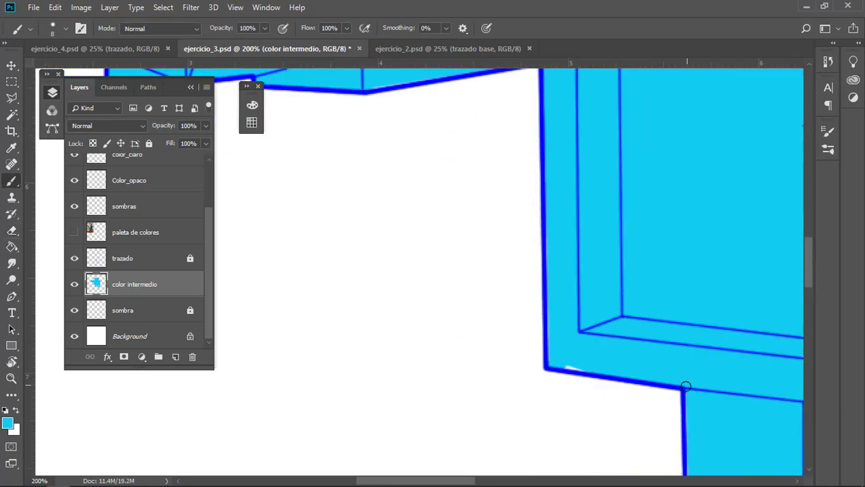
drag(557, 196, 525, 258)
alt+click(524, 258)
key(z)
alt+click(539, 278)
alt+click(538, 278)
alt+click(539, 278)
drag(464, 301, 565, 378)
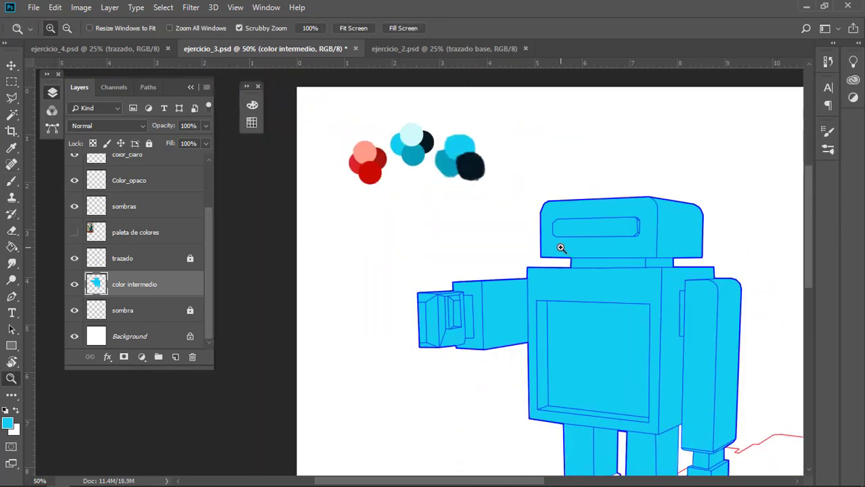
drag(561, 248, 530, 182)
click(423, 212)
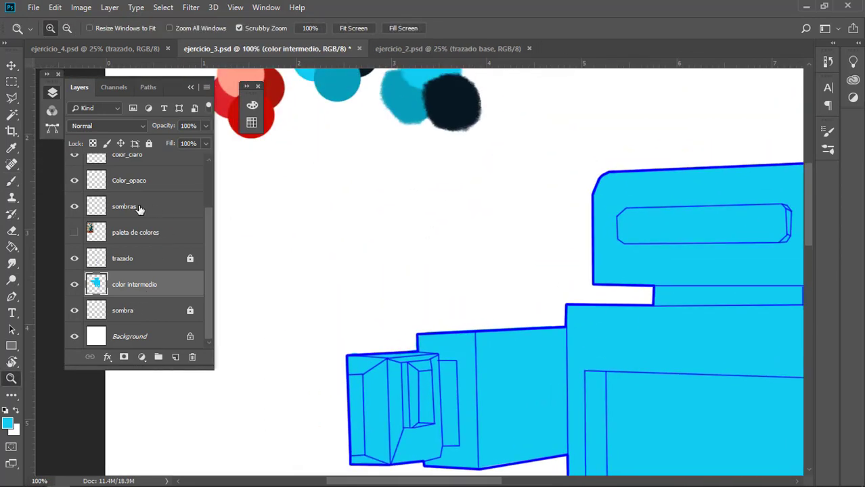
drag(139, 208, 157, 246)
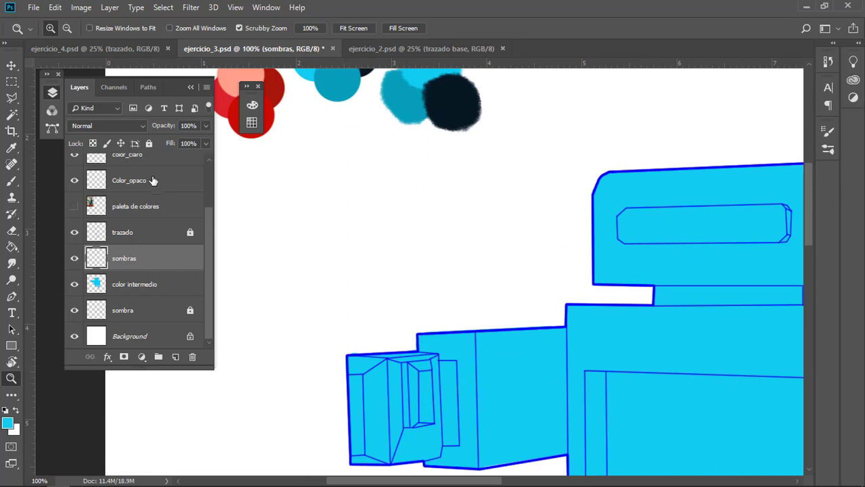
- Move the Color_opaco layer directly above color intermedio, hide sombras, and sample the darker cyan from the palette
scroll(381, 194, up, 1)
scroll(106, 278, up, 1)
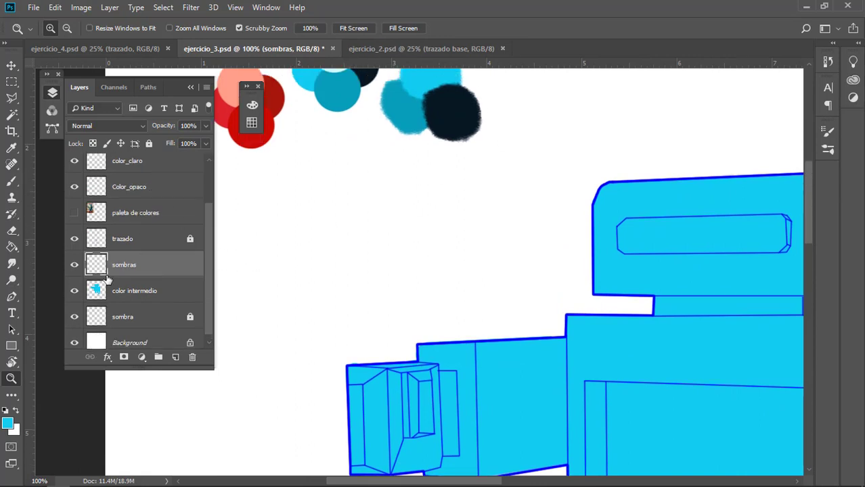
drag(152, 187, 139, 271)
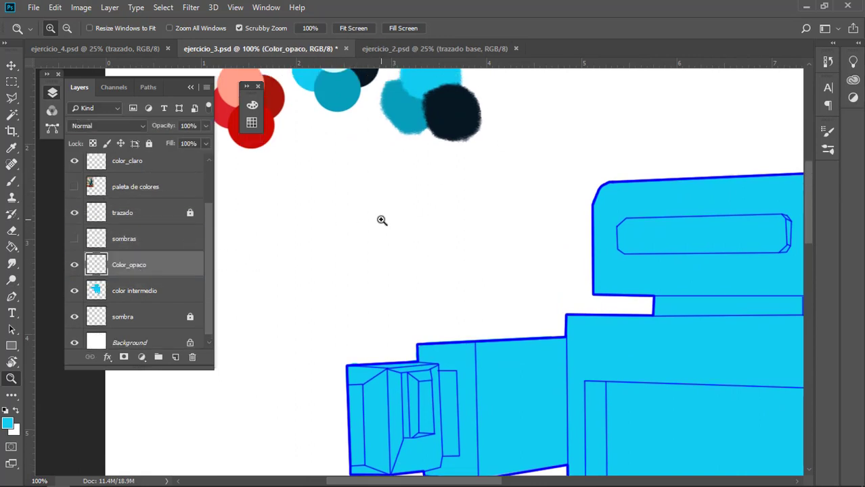
key(i)
scroll(568, 195, down, 5)
scroll(536, 253, right, 5)
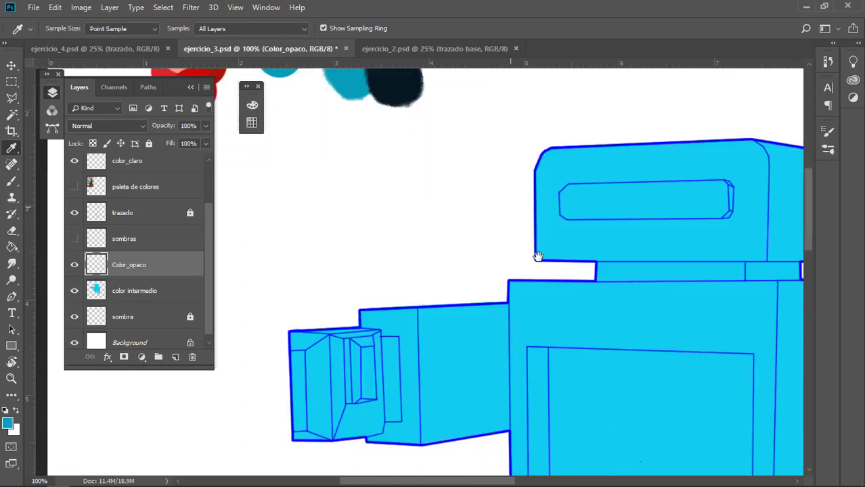
- Paint the borders of the chest recess's narrow side face in darker cyan with a 15 px brush, undoing one stray stroke
key(b)
drag(363, 261, 373, 262)
mouse_move(385, 255)
mouse_down()
mouse_move(415, 268)
mouse_move(434, 241)
mouse_up()
key(ctrl+z)
ctrl+click(382, 264)
drag(355, 211, 551, 413)
drag(369, 230, 544, 259)
drag(596, 413, 436, 217)
key(bracketleft)
shift+click(420, 194)
drag(443, 467, 436, 160)
shift+click(415, 276)
shift+click(389, 283)
mouse_move(383, 85)
mouse_down()
mouse_move(428, 331)
mouse_move(441, 358)
mouse_up()
shift+click(451, 266)
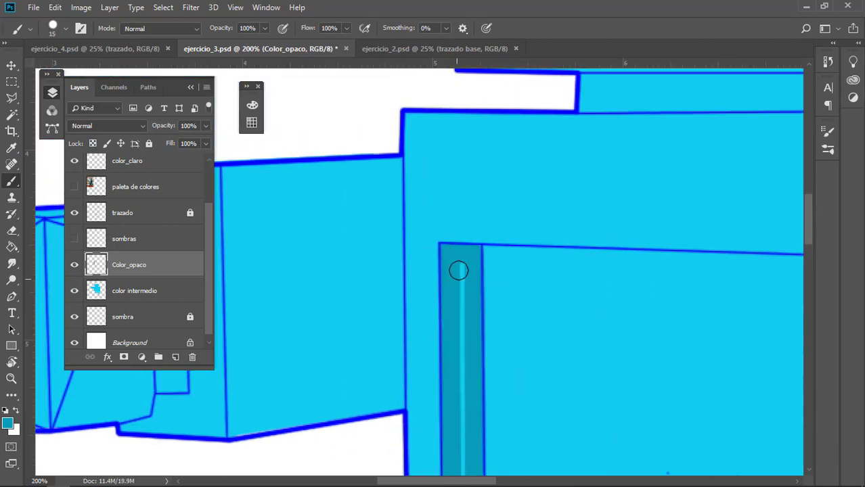
- Fill the remaining gap in the chest recess's side face with darker cyan and tidy its edge with the eraser
drag(466, 450, 458, 121)
shift+click(466, 318)
drag(470, 345, 458, 309)
key(e)
mouse_move(477, 71)
mouse_down()
mouse_move(534, 229)
mouse_move(448, 278)
mouse_move(369, 284)
mouse_move(441, 235)
mouse_up()
- Paint the upper border of the torso's side face and the strip above the hanging arm in darker cyan, 15 px wide
key(z)
alt+double_click(539, 227)
double_click(507, 263)
key(b)
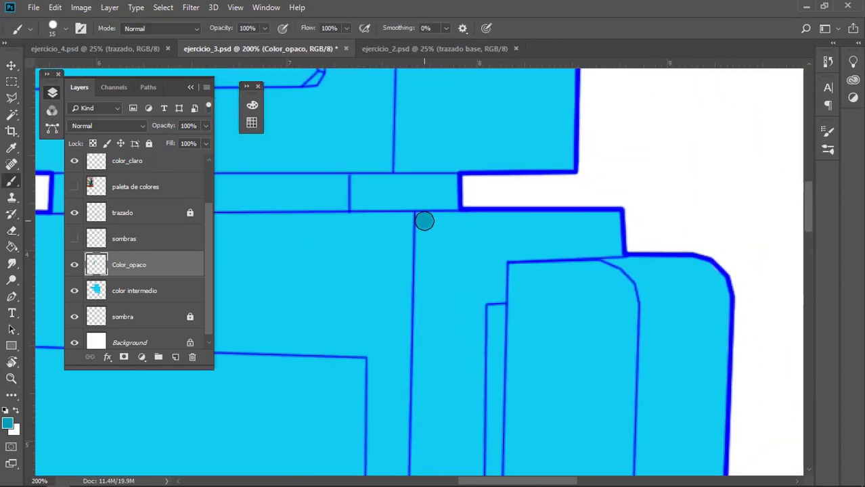
shift+click(614, 229)
shift+click(498, 252)
drag(499, 295, 500, 224)
- Paint a darker cyan band down the torso's side face alongside the hanging arm to the torso's lower edge
drag(499, 382, 496, 271)
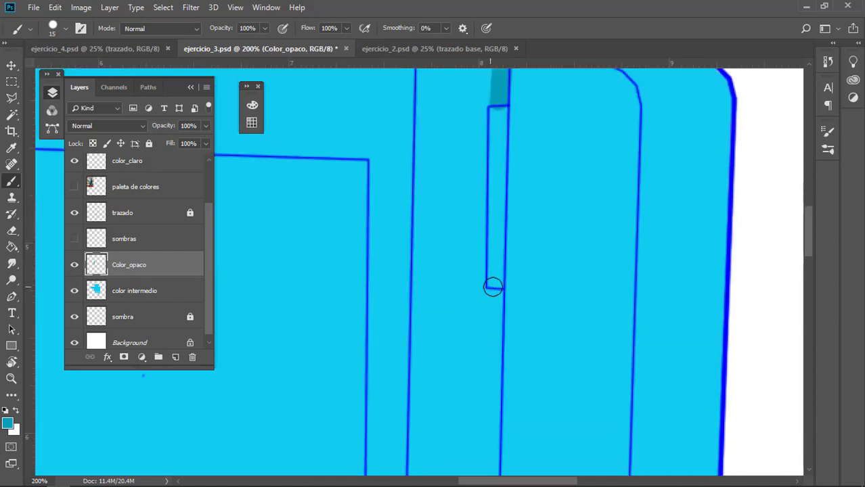
shift+click(493, 289)
drag(496, 316, 467, 102)
drag(456, 328, 465, 230)
shift+click(464, 261)
- Reduce the brush to 7 px and line the lower and front corner edges of the torso's side face in darker cyan
drag(450, 262, 444, 268)
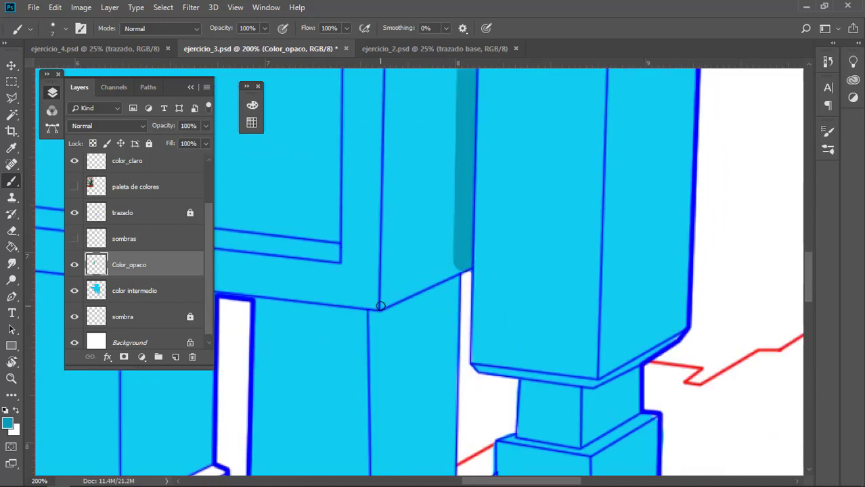
drag(389, 135, 399, 433)
drag(399, 145, 415, 419)
shift+click(424, 222)
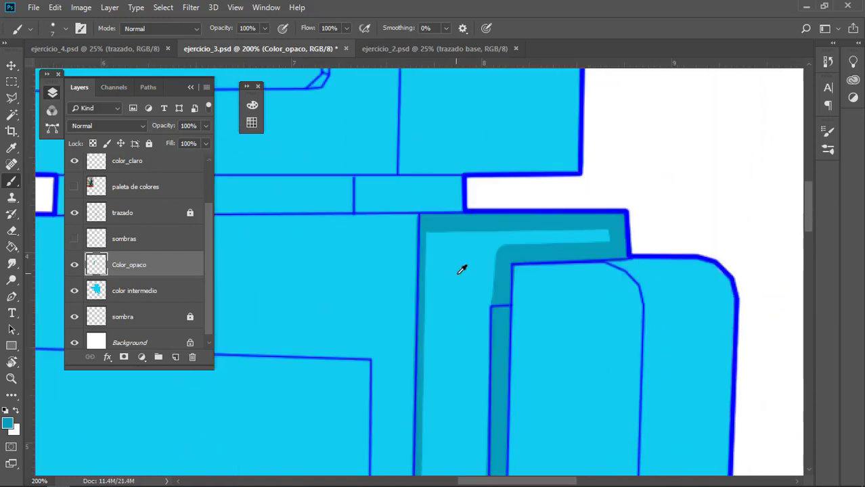
- Fill the interior of the torso's side face with darker cyan using a larger brush up to 25 px, undoing one stroke
alt+right_click(461, 269)
drag(438, 245, 622, 215)
key(ctrl+z)
mouse_move(611, 236)
mouse_down()
mouse_move(469, 259)
mouse_move(481, 258)
mouse_move(464, 201)
mouse_move(488, 312)
mouse_move(477, 194)
mouse_up()
mouse_move(477, 193)
mouse_down()
mouse_move(446, 253)
mouse_move(426, 339)
mouse_up()
mouse_move(438, 332)
mouse_down()
mouse_move(405, 332)
mouse_move(431, 322)
mouse_move(443, 221)
mouse_up()
mouse_move(440, 221)
mouse_down()
mouse_move(397, 331)
mouse_move(439, 225)
mouse_move(458, 269)
mouse_move(419, 212)
mouse_move(399, 345)
mouse_move(399, 437)
mouse_move(421, 432)
mouse_move(430, 357)
mouse_move(404, 263)
mouse_up()
key(bracketright)
drag(420, 407, 409, 306)
drag(410, 305, 397, 313)
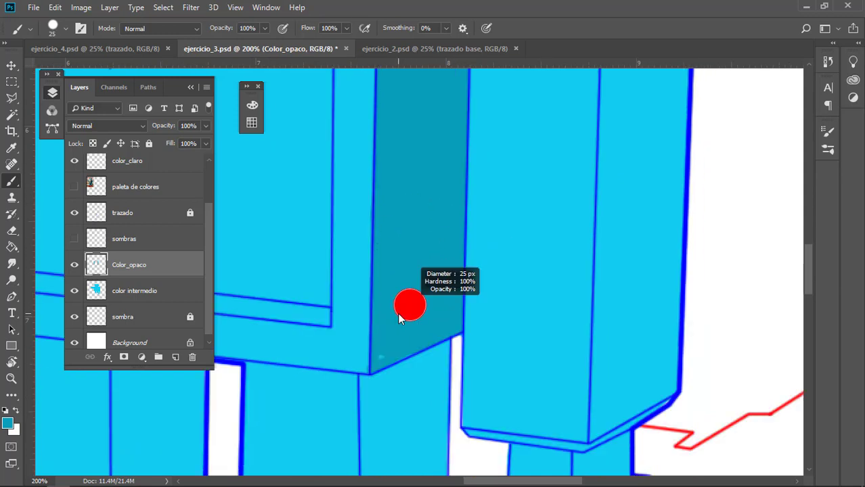
drag(391, 349, 386, 350)
mouse_move(412, 101)
mouse_down()
mouse_move(474, 279)
mouse_move(471, 365)
mouse_move(438, 224)
mouse_up()
key(e)
- Outline the outstretched arm's large side face in darker cyan with a 16 px brush
key(z)
alt+click(622, 261)
alt+click(622, 261)
drag(347, 256, 425, 251)
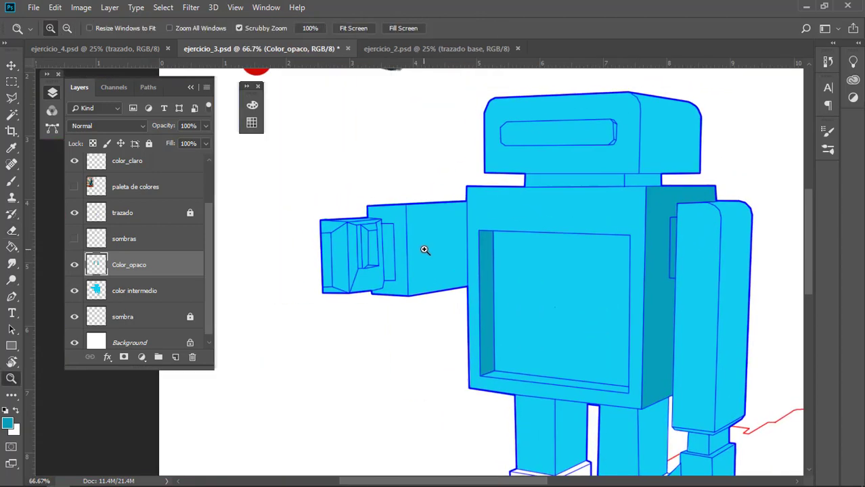
click(427, 245)
click(426, 245)
key(b)
shift+click(545, 146)
drag(511, 249, 498, 153)
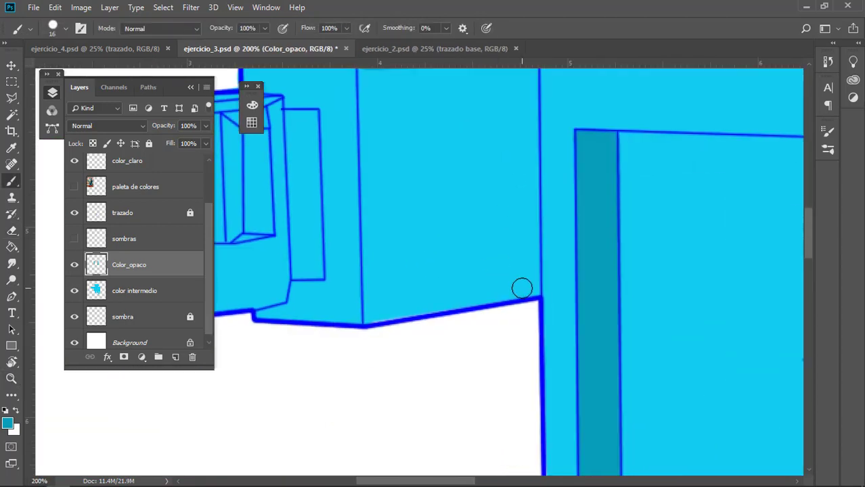
shift+click(530, 287)
shift+click(372, 314)
drag(392, 257, 412, 329)
shift+click(388, 130)
- Fill the interior of the outstretched arm's side face with darker cyan using a 47 px brush and erase any overspill
shift+click(537, 344)
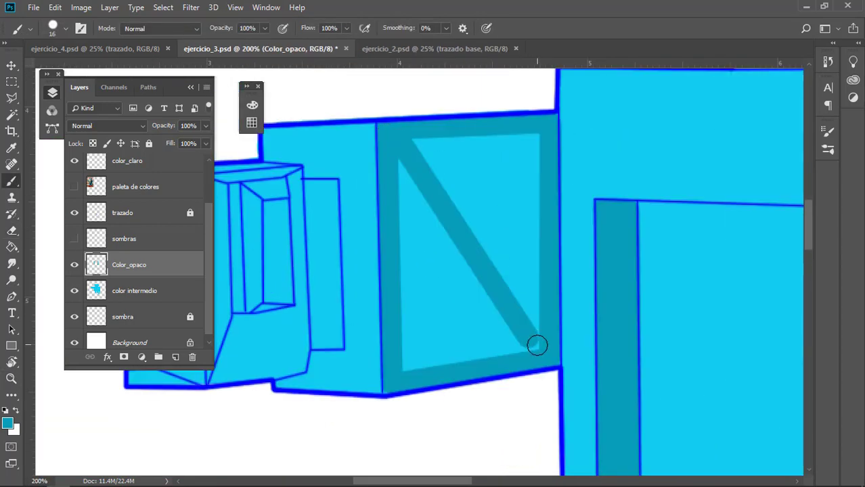
shift+click(408, 371)
shift+click(400, 141)
shift+click(536, 135)
shift+click(532, 329)
alt+right_click(478, 316)
mouse_move(495, 317)
mouse_down()
mouse_move(497, 172)
mouse_move(424, 343)
mouse_move(509, 258)
mouse_move(506, 155)
mouse_move(460, 421)
mouse_up()
key(e)
drag(525, 394, 477, 374)
- Fill the small panel behind the outstretched hand and the hand's inner recess face with darker cyan using 7 and 9 px brushes
key(b)
alt+right_click(405, 373)
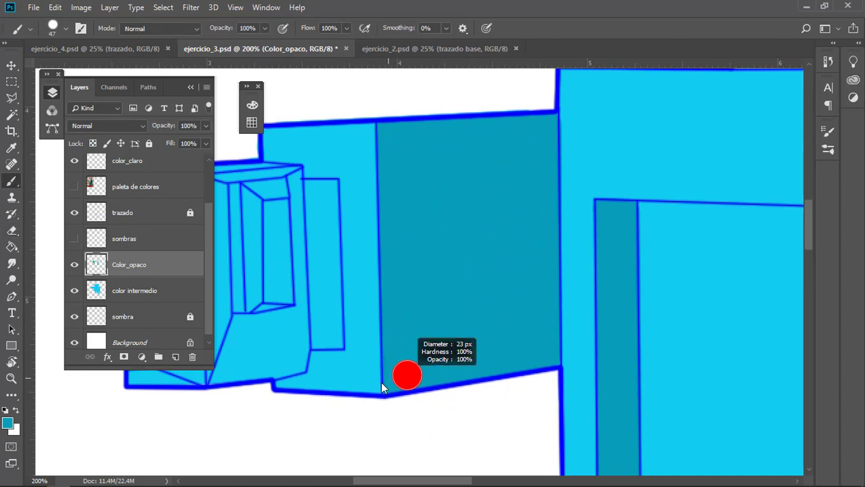
drag(367, 198, 529, 231)
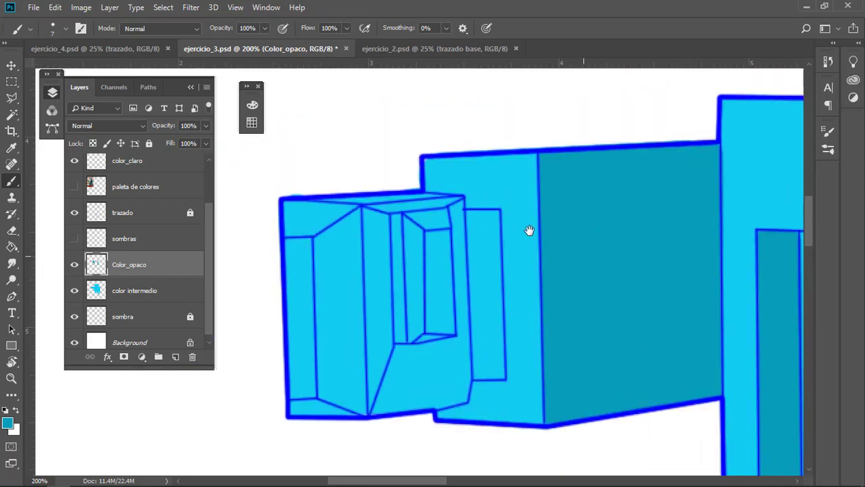
drag(501, 375, 475, 376)
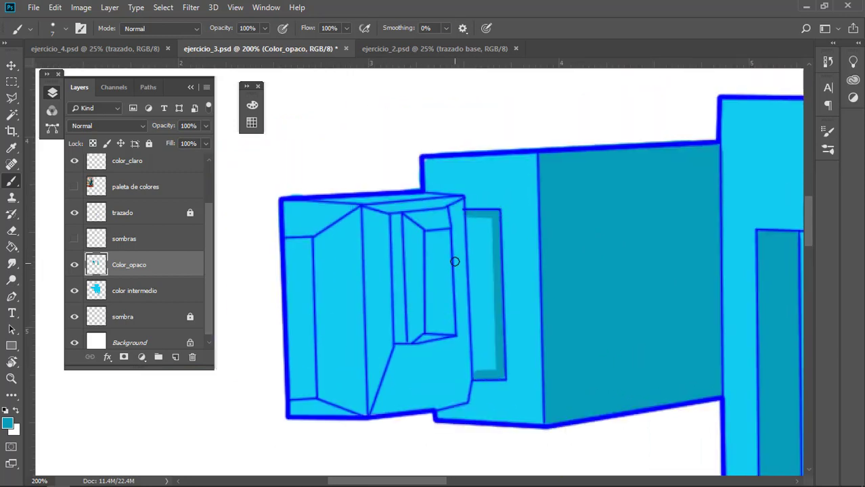
drag(476, 346, 483, 243)
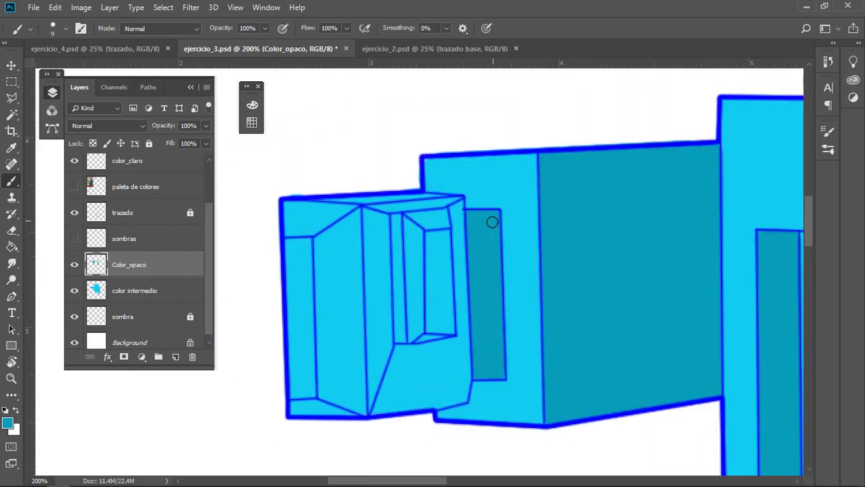
drag(486, 339, 516, 352)
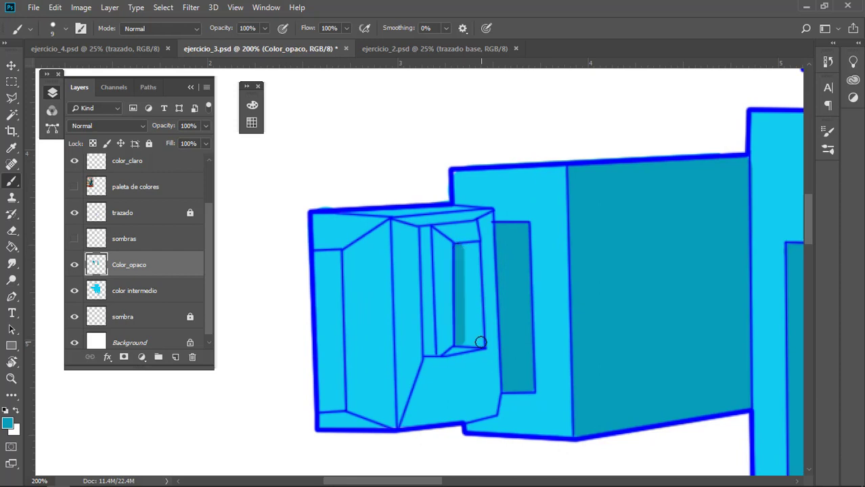
drag(468, 297, 469, 338)
- Fill the tall tapered face at the front of the outstretched hand with darker cyan, enlarging the brush to 14 px
drag(467, 277, 488, 260)
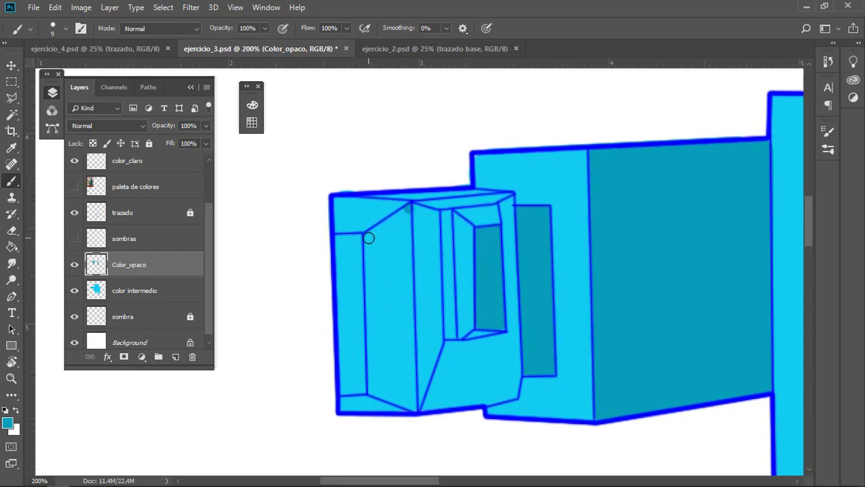
mouse_move(373, 391)
mouse_down()
mouse_move(412, 398)
mouse_move(404, 217)
mouse_move(365, 254)
mouse_move(393, 234)
mouse_move(386, 383)
mouse_move(378, 243)
mouse_up()
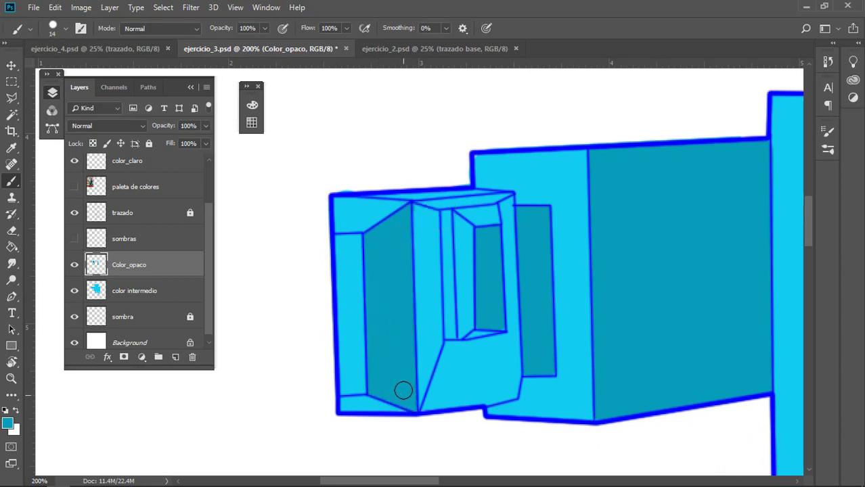
key(e)
- Outline the head's side face in darker cyan with a 7 px brush, following its rounded upper corners
drag(588, 265, 582, 195)
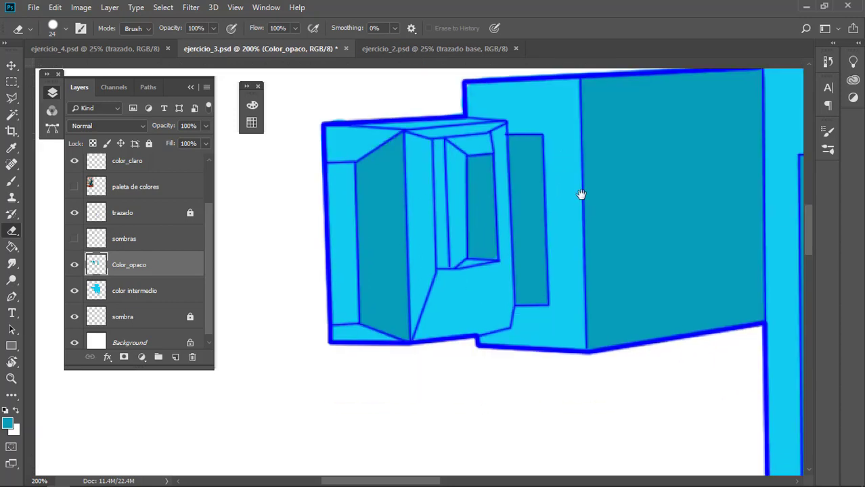
key(z)
alt+click(581, 196)
alt+click(581, 197)
drag(593, 283, 433, 290)
click(558, 180)
click(558, 179)
key(b)
drag(457, 120, 475, 182)
drag(512, 184, 511, 185)
drag(469, 158, 466, 121)
shift+click(463, 323)
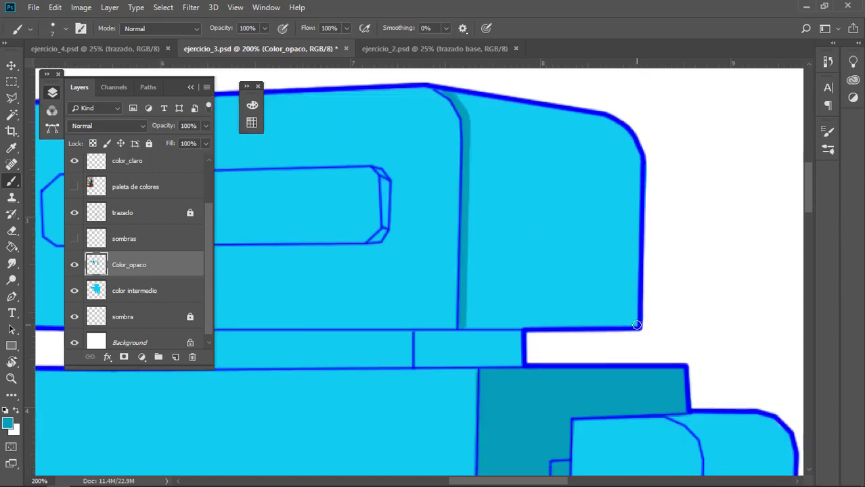
shift+click(637, 323)
shift+click(636, 178)
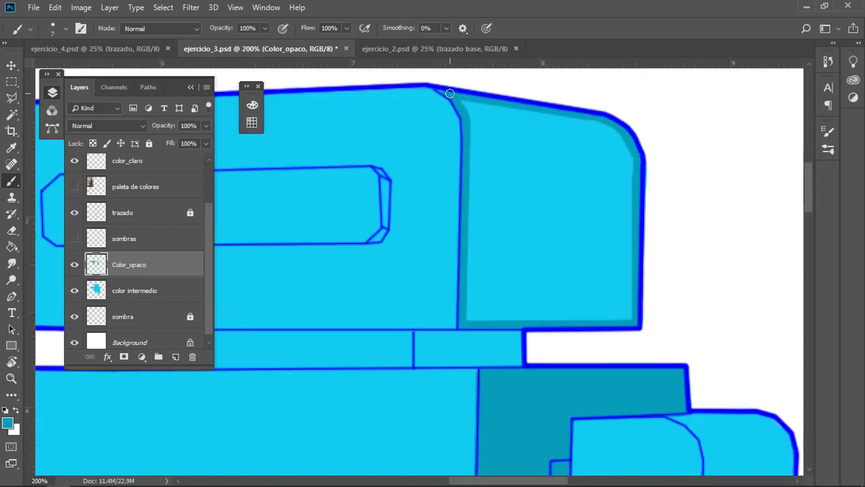
- Fill the interior of the head's side face with darker cyan using a 26 px brush, covering the remaining light gaps
drag(548, 163, 553, 162)
mouse_move(505, 124)
mouse_down()
mouse_move(473, 104)
mouse_move(527, 143)
mouse_up()
mouse_move(556, 151)
mouse_down()
mouse_move(593, 145)
mouse_move(583, 190)
mouse_move(493, 174)
mouse_up()
mouse_move(486, 225)
mouse_down()
mouse_move(486, 295)
mouse_move(533, 289)
mouse_up()
mouse_move(533, 289)
mouse_down()
mouse_move(525, 290)
mouse_move(619, 249)
mouse_move(532, 247)
mouse_move(555, 295)
mouse_up()
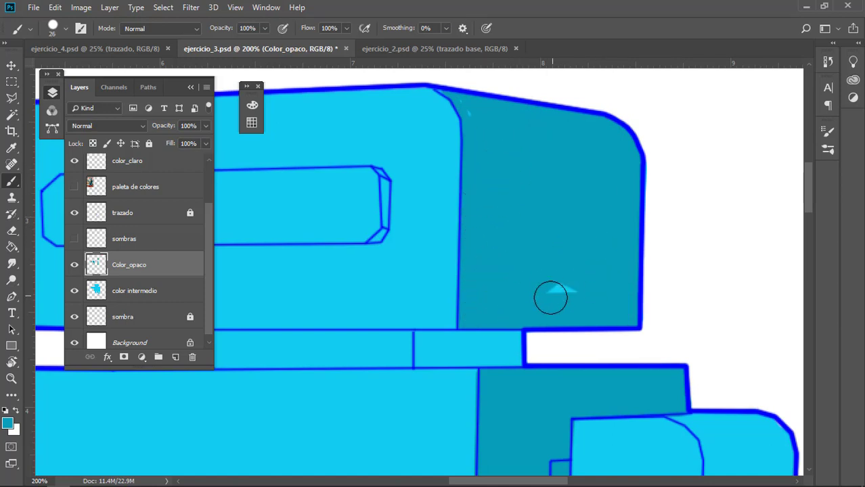
mouse_move(518, 153)
mouse_down()
mouse_move(463, 104)
mouse_move(603, 118)
mouse_up()
- Shade the visor's end bevels with a 5 px brush and the neck's side face with an 11 px brush in darker cyan
drag(513, 237, 505, 231)
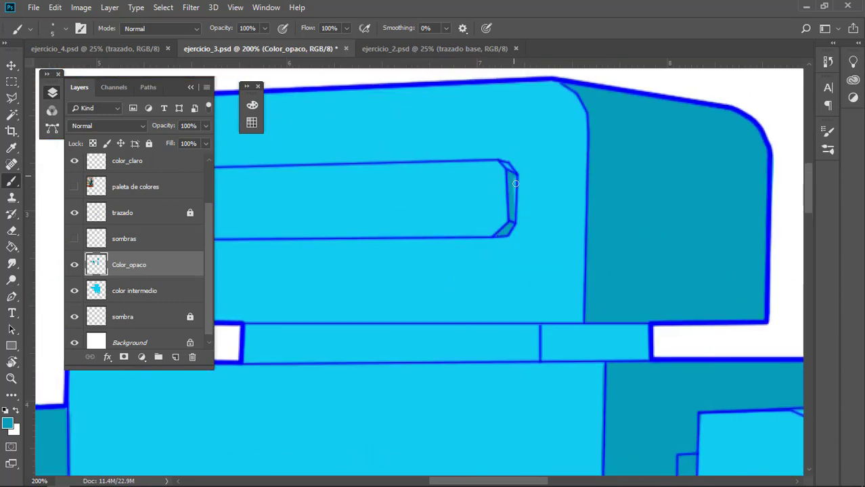
mouse_move(511, 168)
mouse_down()
mouse_move(598, 284)
mouse_move(439, 207)
mouse_up()
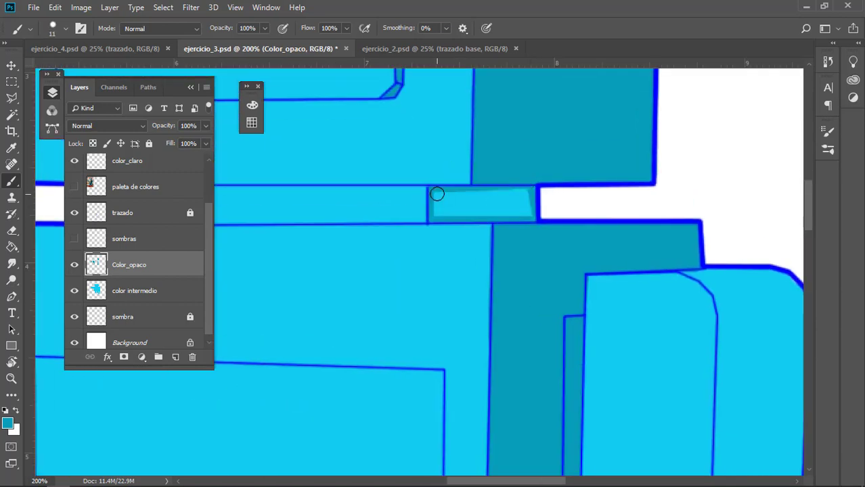
drag(460, 214, 526, 267)
- Outline the side face of the leg nearest the lowered arm in darker cyan with straight 11 px strokes
shift+click(598, 225)
drag(587, 449, 584, 376)
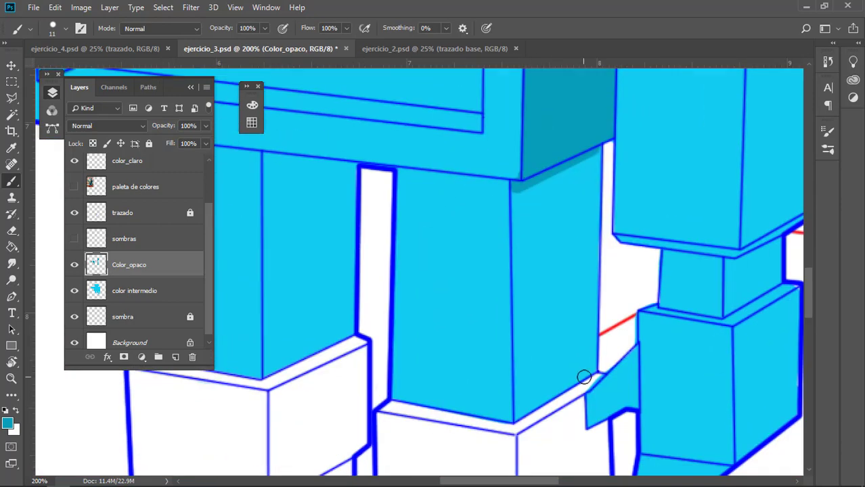
shift+click(593, 372)
shift+click(523, 404)
shift+click(527, 196)
- Enlarge the brush to 14 px and fill the interior of that leg's side face with darker cyan
key(bracketright)
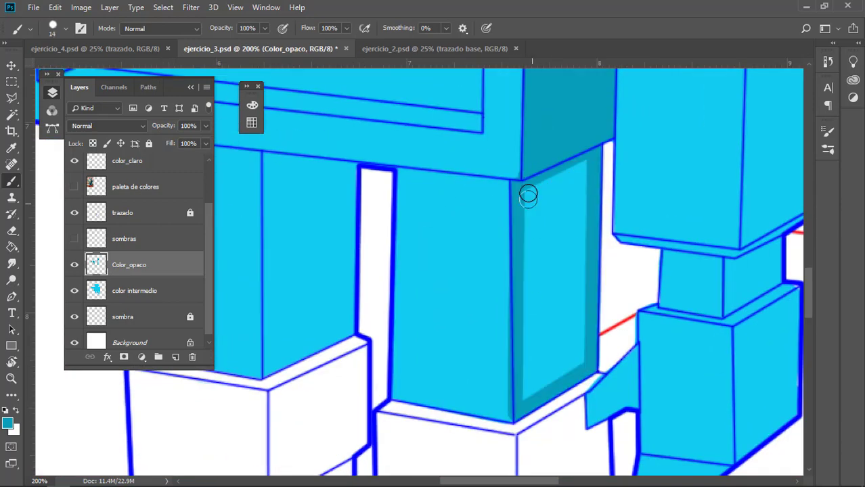
shift+click(593, 362)
key(ctrl+z)
click(582, 360)
shift+click(588, 192)
mouse_move(526, 398)
mouse_down()
mouse_move(543, 197)
mouse_move(567, 203)
mouse_move(538, 379)
mouse_up()
scroll(545, 303, up, 1)
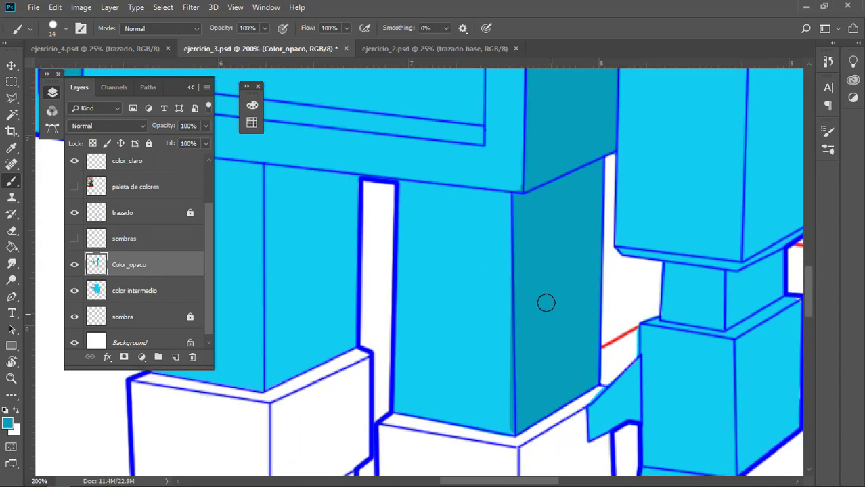
- Erase the darker cyan overspill at the torso's lower front corner and along the leg edge with a 1–2 px eraser
key(e)
drag(499, 170, 501, 173)
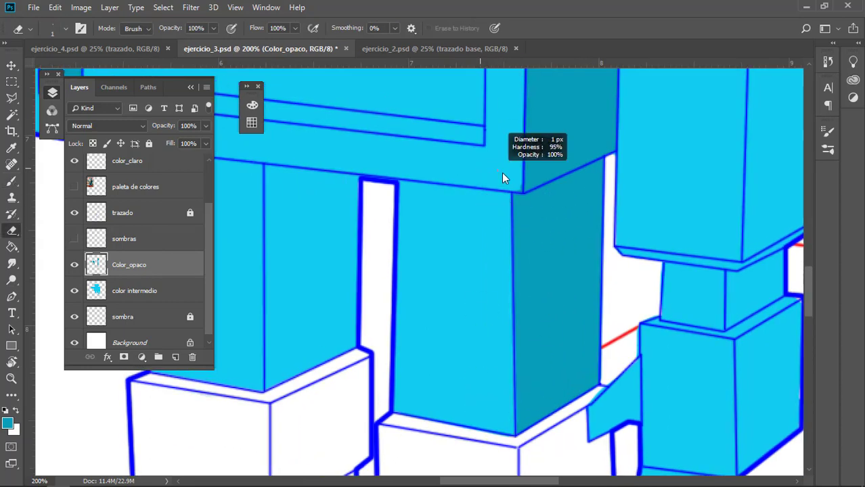
scroll(514, 192, up, 2)
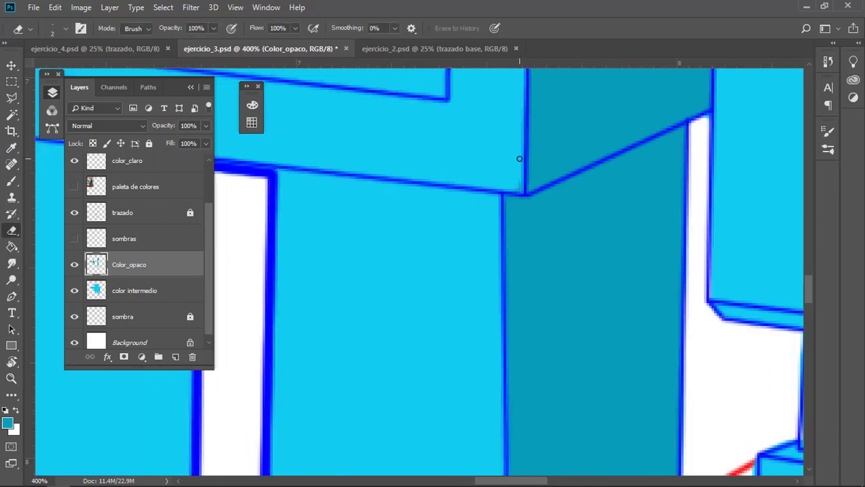
key(z)
drag(570, 200, 531, 172)
drag(501, 218, 636, 308)
drag(636, 309, 677, 352)
drag(676, 352, 528, 292)
- Outline the other leg's side face in darker cyan with straight 11 px strokes
key(b)
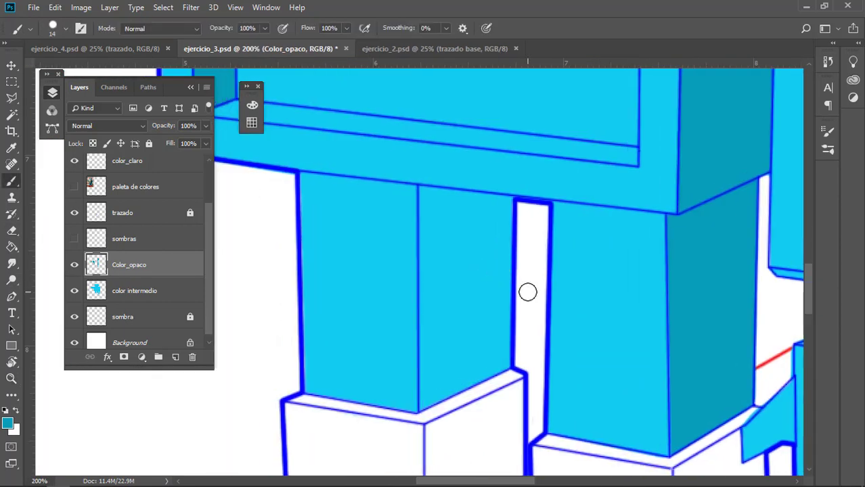
mouse_move(420, 189)
mouse_down()
mouse_move(409, 189)
mouse_move(425, 195)
mouse_up()
shift+click(421, 191)
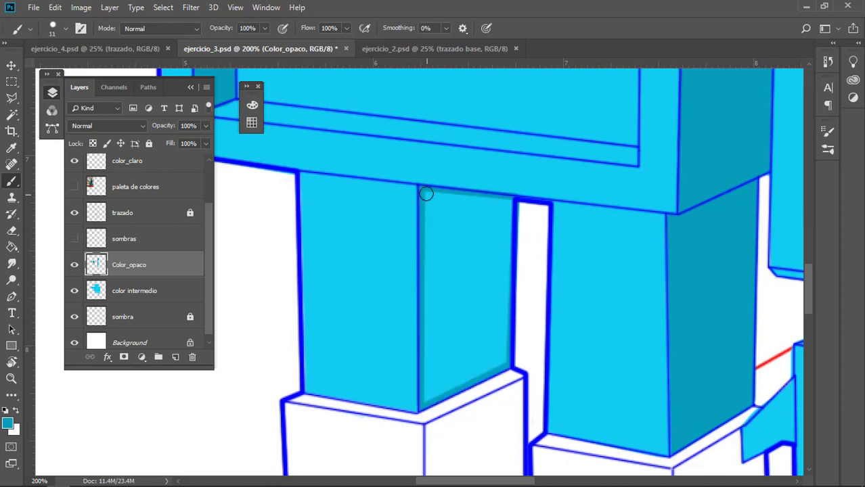
shift+click(507, 203)
shift+click(506, 365)
- Fill the other leg's side face inward with darker cyan, enlarging the brush to 32 px for the centre
shift+click(429, 205)
shift+click(492, 224)
shift+click(494, 350)
shift+click(437, 383)
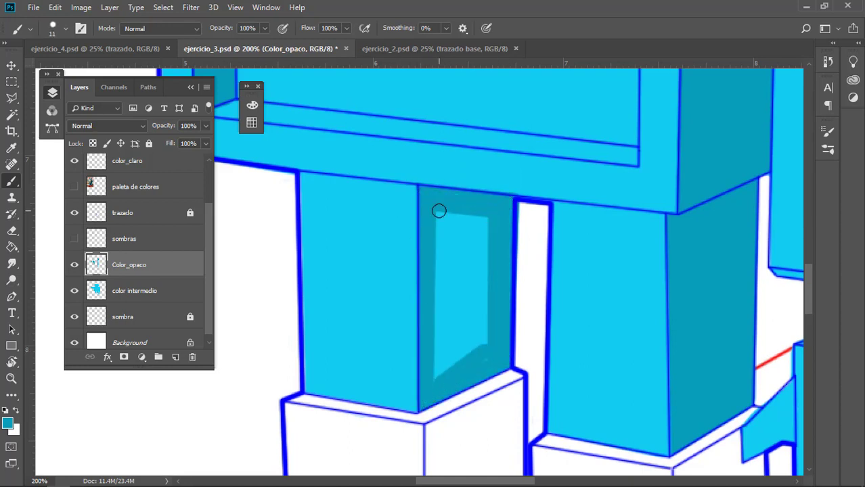
shift+click(439, 210)
shift+click(488, 223)
shift+click(485, 356)
shift+click(441, 383)
shift+click(451, 226)
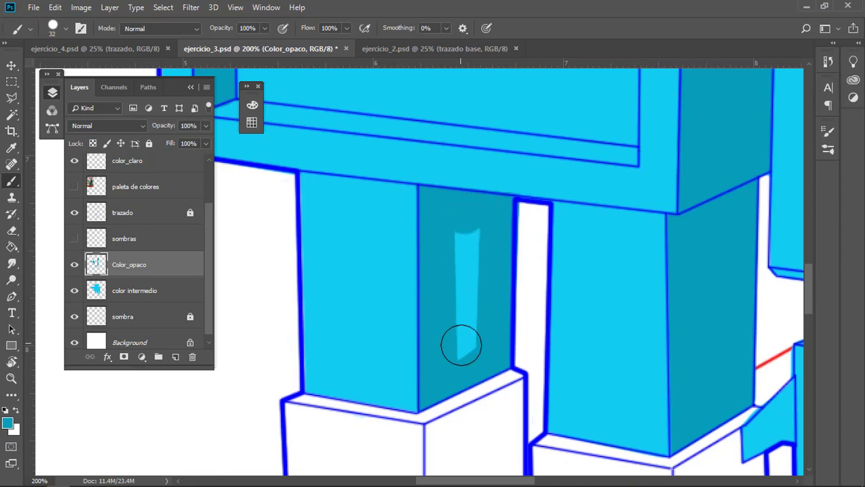
shift+click(462, 345)
- Paint darker cyan along the upper part and outer edge of the lowered arm's side face with a 23 px brush
mouse_move(551, 131)
mouse_down()
mouse_move(440, 178)
mouse_move(284, 170)
mouse_up()
mouse_move(572, 64)
mouse_down()
mouse_move(561, 233)
mouse_move(588, 339)
mouse_up()
drag(578, 74, 533, 243)
alt+right_click(541, 206)
click(518, 203)
shift+click(579, 203)
mouse_move(593, 302)
mouse_down()
mouse_move(548, 167)
mouse_move(546, 231)
mouse_up()
shift+click(546, 231)
mouse_move(483, 274)
mouse_down()
mouse_move(508, 406)
mouse_move(537, 300)
mouse_up()
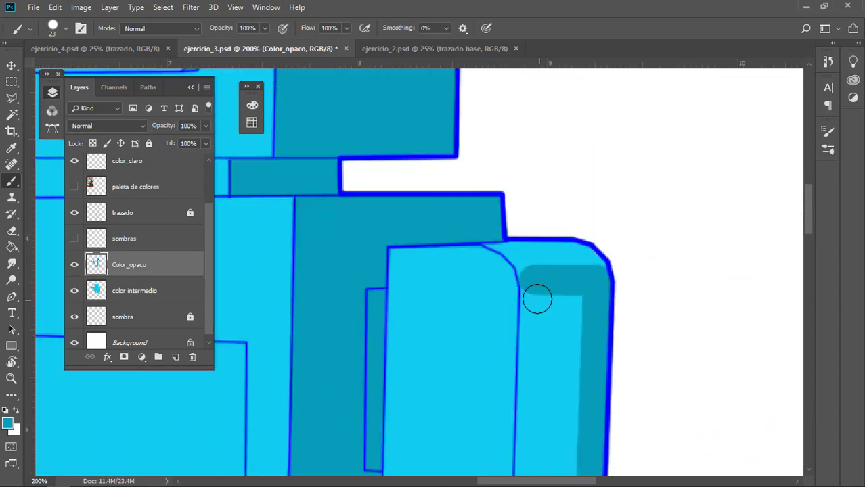
shift+click(534, 288)
click(575, 305)
- Fill the rest of the lowered arm's side face with darker cyan down to its lower bevel, undoing the stray last stroke
mouse_move(586, 453)
mouse_down()
mouse_move(546, 286)
mouse_move(547, 170)
mouse_up()
shift+click(506, 421)
click(495, 397)
drag(530, 81, 566, 264)
shift+click(552, 210)
mouse_move(536, 278)
mouse_down()
mouse_move(513, 199)
mouse_move(499, 81)
mouse_up()
click(496, 306)
key(ctrl+z)
- Fill the side face of the lowered arm's wrist with darker cyan using a 10 px brush
ctrl+click(496, 356)
alt+right_click(464, 350)
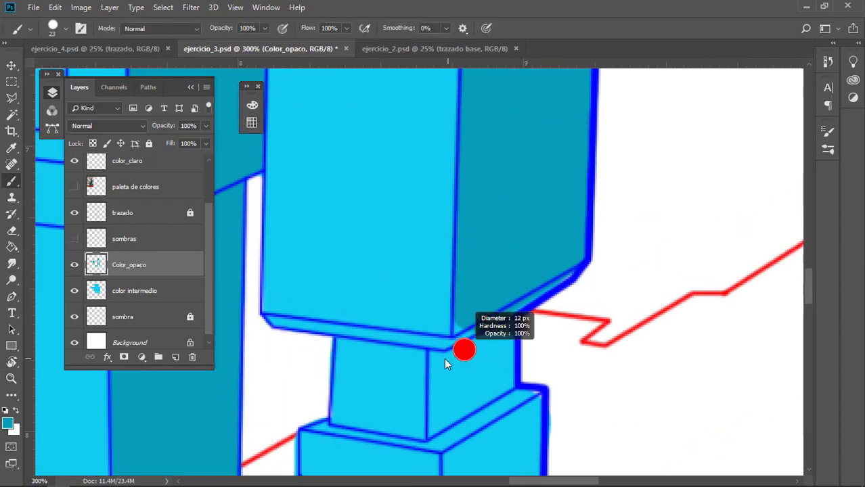
click(437, 351)
drag(465, 352, 486, 295)
click(458, 299)
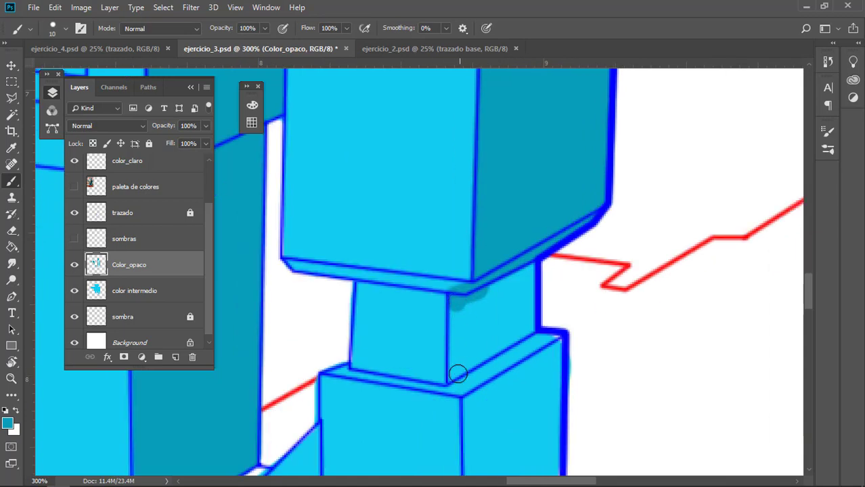
shift+click(458, 387)
shift+click(531, 332)
mouse_move(465, 341)
mouse_down()
mouse_move(518, 296)
mouse_move(526, 318)
mouse_up()
- Outline and fill the side face of the lowered arm's hand with darker cyan using a 10 px brush
scroll(487, 271, down, 5)
click(443, 342)
shift+click(447, 143)
shift+click(534, 277)
mouse_move(512, 202)
mouse_down()
mouse_move(520, 343)
mouse_move(483, 293)
mouse_up()
shift+click(539, 231)
shift+click(471, 292)
shift+click(468, 449)
shift+click(528, 412)
shift+click(510, 273)
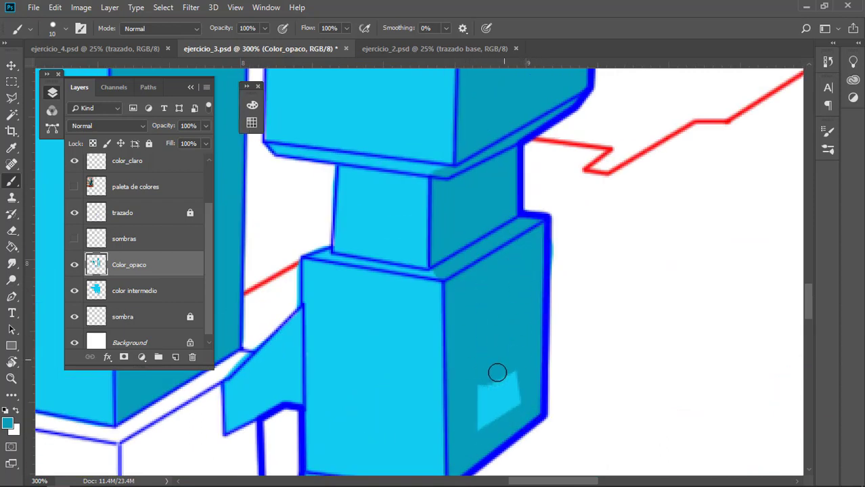
drag(497, 373, 496, 410)
drag(494, 274, 521, 400)
- Erase darker cyan along a straight slanted line across the lowered arm's rounded top with a 24 px eraser
alt+click(531, 325)
alt+click(531, 318)
alt+click(531, 314)
mouse_move(533, 217)
mouse_down()
mouse_move(618, 334)
mouse_move(752, 174)
mouse_up()
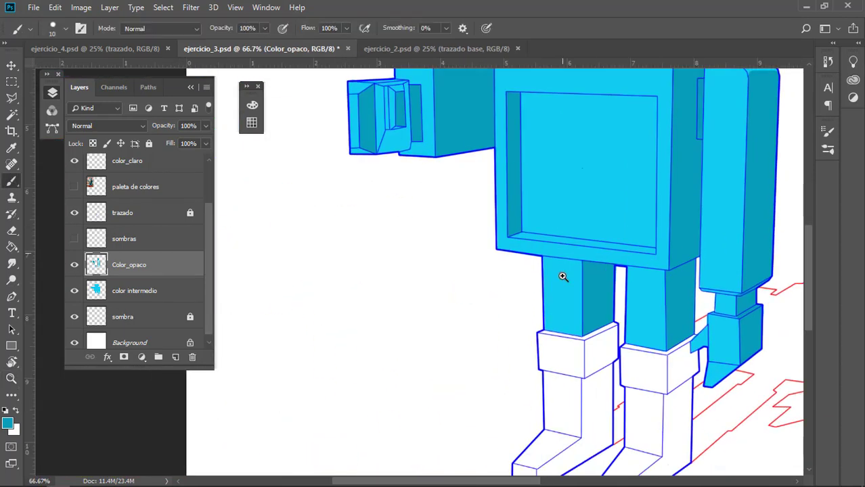
key(z)
alt+click(562, 278)
drag(608, 228, 556, 289)
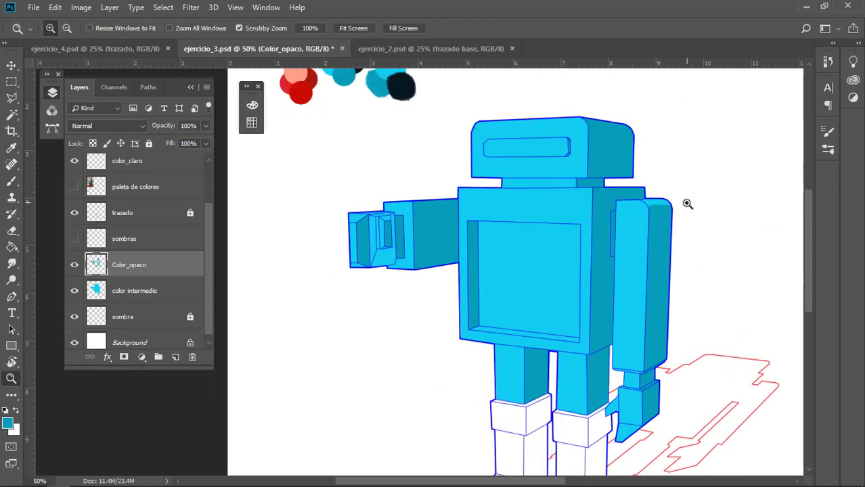
click(687, 201)
click(653, 218)
key(e)
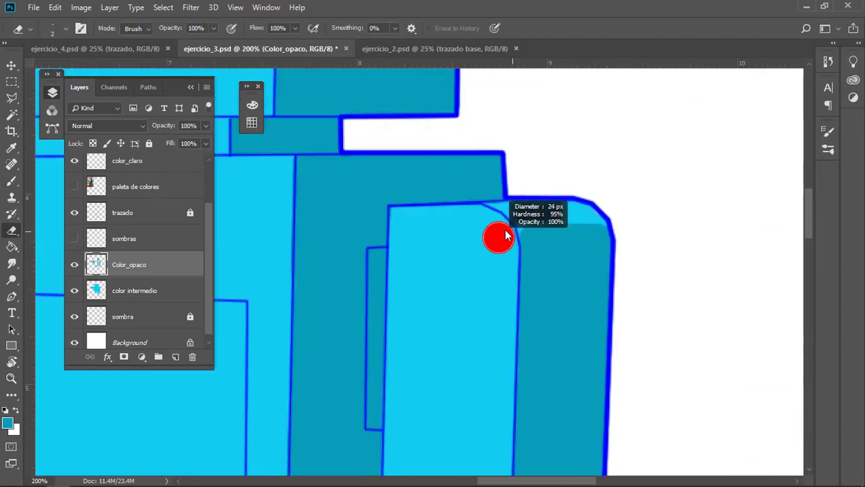
click(483, 238)
shift+click(630, 218)
- Move the color_claro layer directly above Color_opaco and sample the palest cyan from the palette
mouse_move(313, 145)
mouse_down()
mouse_move(436, 201)
mouse_move(779, 237)
mouse_up()
drag(237, 305, 553, 271)
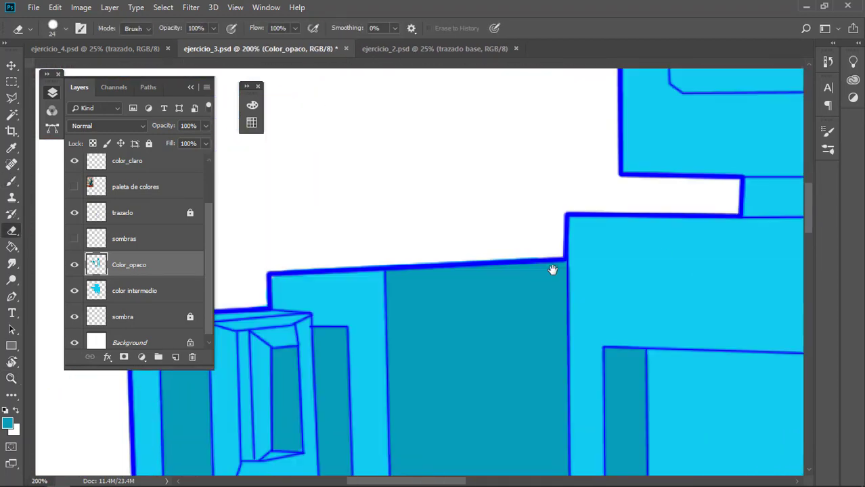
key(z)
alt+click(450, 303)
alt+click(451, 302)
drag(459, 339, 545, 295)
drag(637, 258, 508, 353)
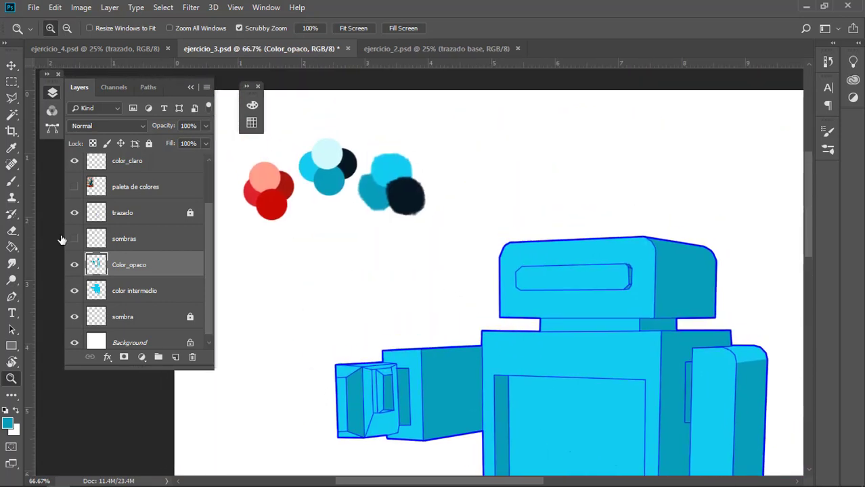
mouse_move(135, 163)
mouse_down()
mouse_move(145, 166)
mouse_move(139, 252)
mouse_up()
key(b)
alt+click(326, 152)
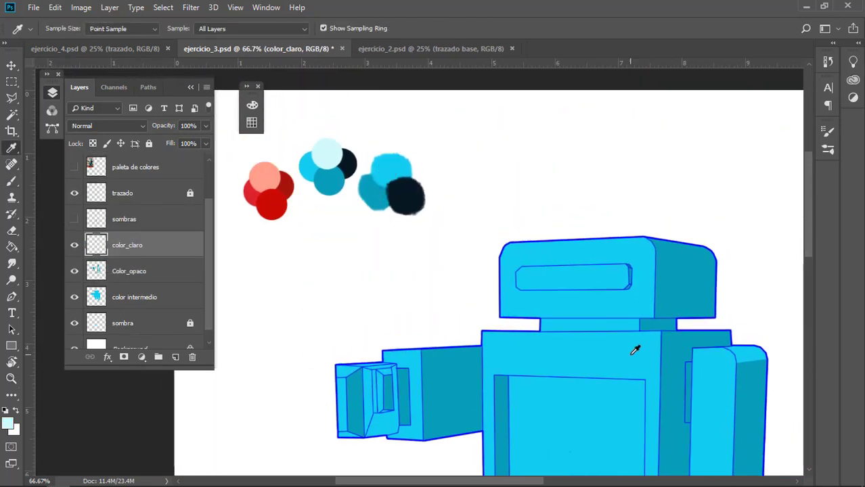
- Try outlining the torso's front face in the palest cyan on color_claro with a 26 px brush
key(z)
click(533, 352)
drag(533, 352, 495, 214)
mouse_move(442, 273)
mouse_down()
mouse_move(460, 240)
mouse_move(424, 180)
mouse_move(418, 208)
mouse_up()
key(b)
click(450, 170)
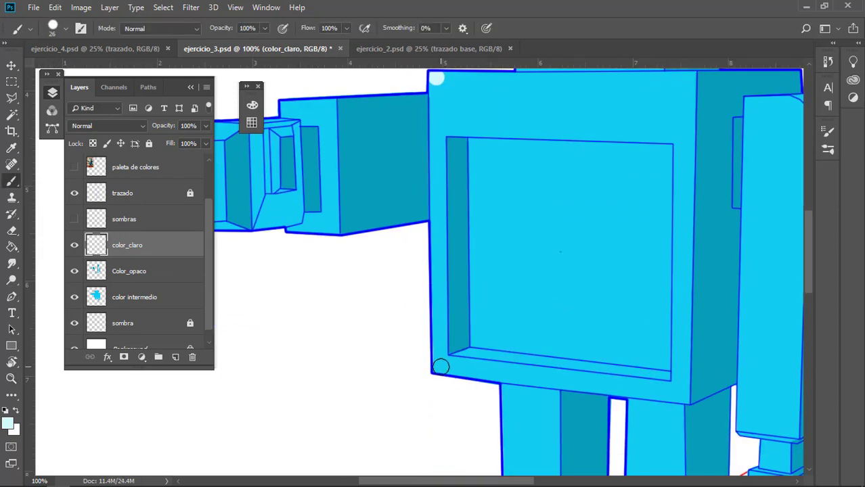
shift+click(440, 362)
drag(440, 363, 419, 320)
scroll(647, 345, up, 6)
shift+click(675, 205)
shift+click(423, 205)
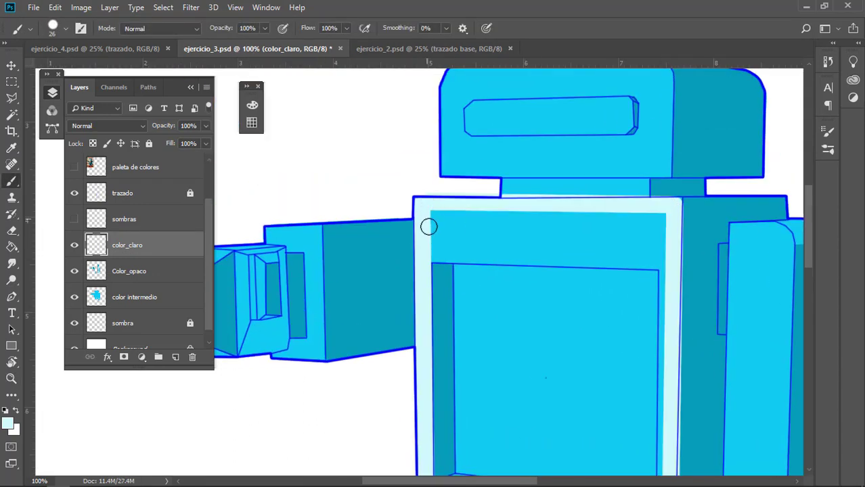
- Try extending the palest cyan around the torso's recessed panel with straight strokes
click(433, 259)
shift+click(669, 260)
mouse_move(674, 301)
mouse_down()
mouse_move(637, 190)
mouse_move(649, 240)
mouse_up()
shift+click(626, 404)
shift+click(398, 381)
drag(597, 329, 555, 267)
- Undo all the palest cyan strokes on the torso's front face
alt+click(606, 293)
key(ctrl+alt+z)
key(ctrl+alt+z)
key(ctrl+alt+z)
key(ctrl+alt+z)
key(ctrl+alt+z)
key(ctrl+alt+z)
key(ctrl+alt+z)
key(ctrl+alt+z)
key(ctrl+alt+z)
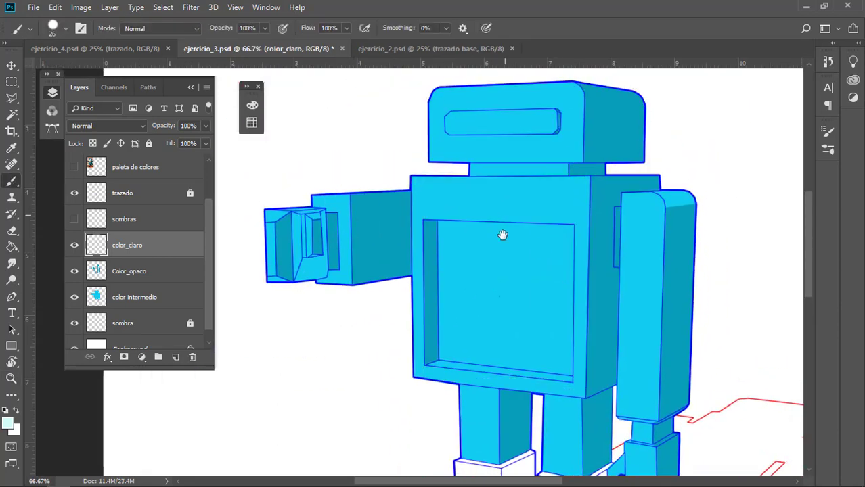
- Sample the palette's mid cyan (11ccf2) and set the foreground colour to a lighter, less saturated tint of it
drag(503, 235, 690, 462)
key(z)
click(475, 249)
click(404, 250)
key(i)
click(411, 255)
click(8, 423)
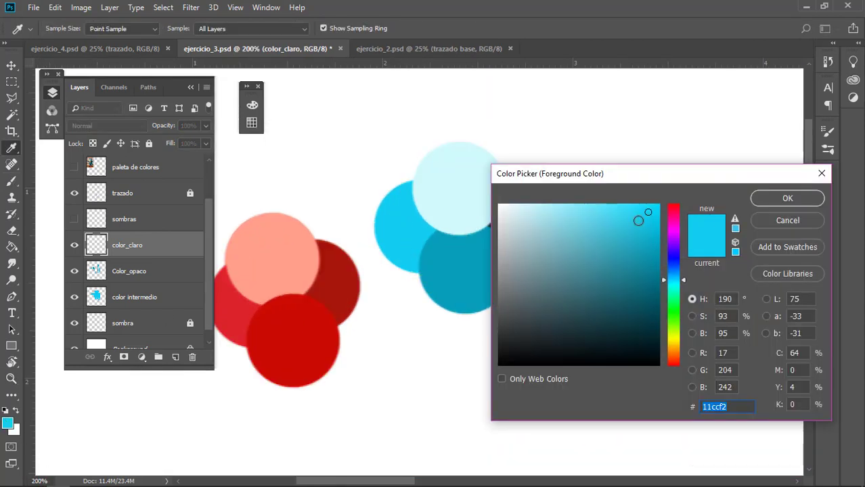
click(602, 205)
click(787, 199)
- Unlock the paleta de colores_robot layer and paint a light cyan swatch overlapping the palest circle of the blue palette
key(b)
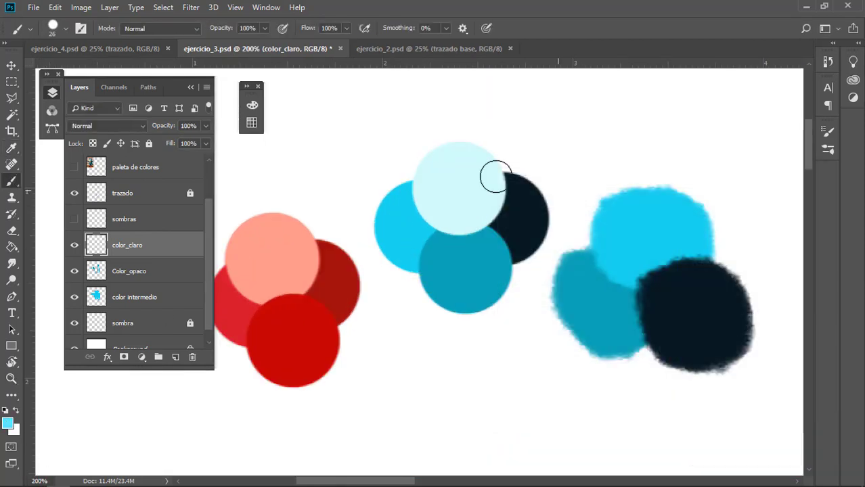
key(ctrl+alt+z)
key(ctrl+alt+z)
scroll(164, 300, up, 2)
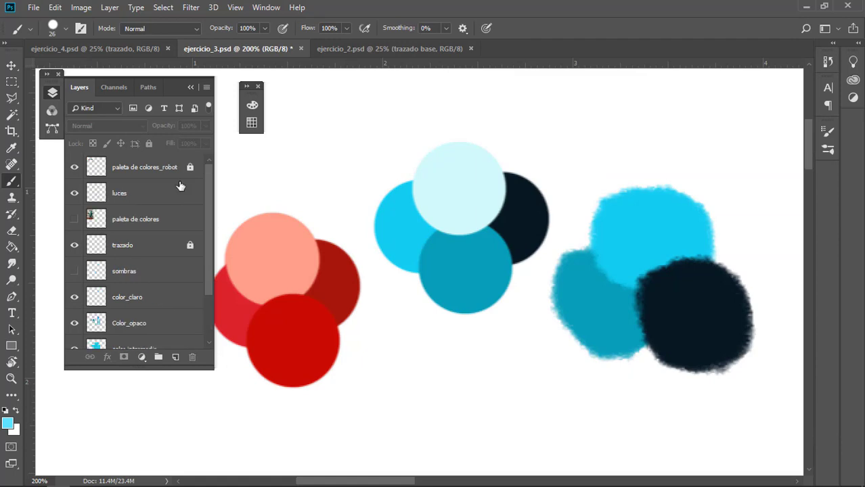
click(161, 166)
mouse_move(406, 168)
mouse_down()
mouse_move(414, 170)
mouse_move(423, 149)
mouse_up()
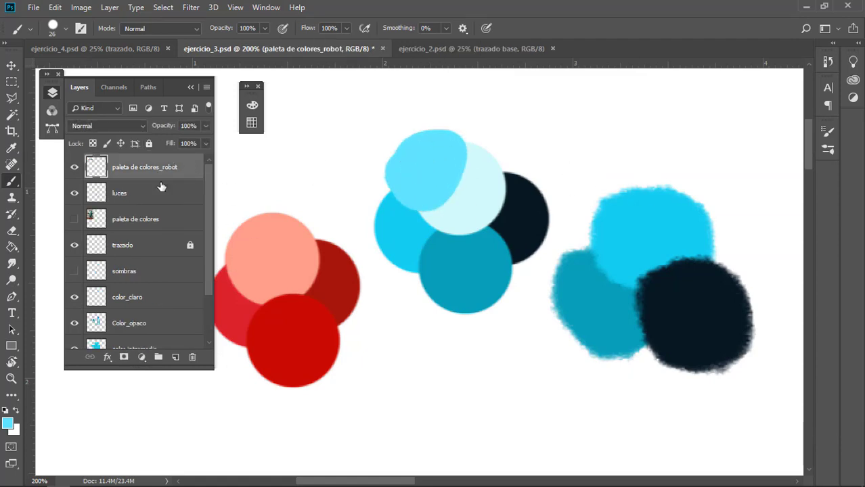
- Relock the paleta de colores_robot layer and, on color_claro, paint light cyan along the left and bottom edges of the torso's front face
key(z)
scroll(492, 264, down, 4)
scroll(550, 251, up, 3)
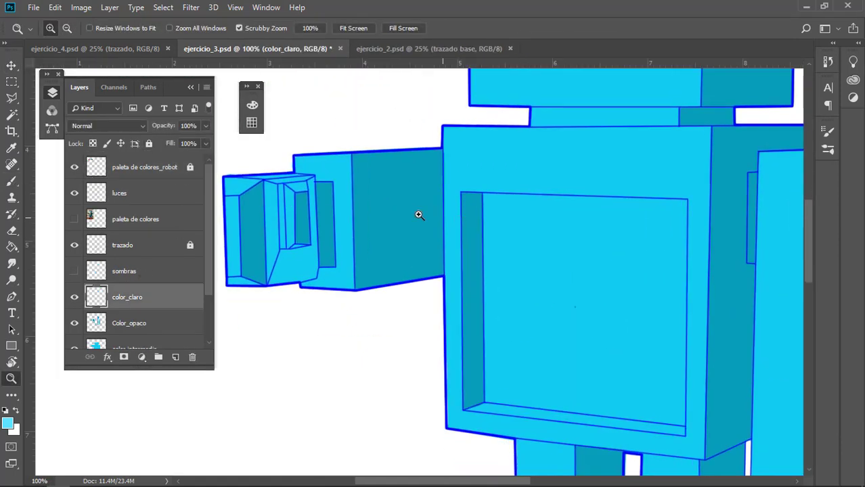
scroll(419, 214, up, 3)
scroll(446, 234, down, 3)
key(b)
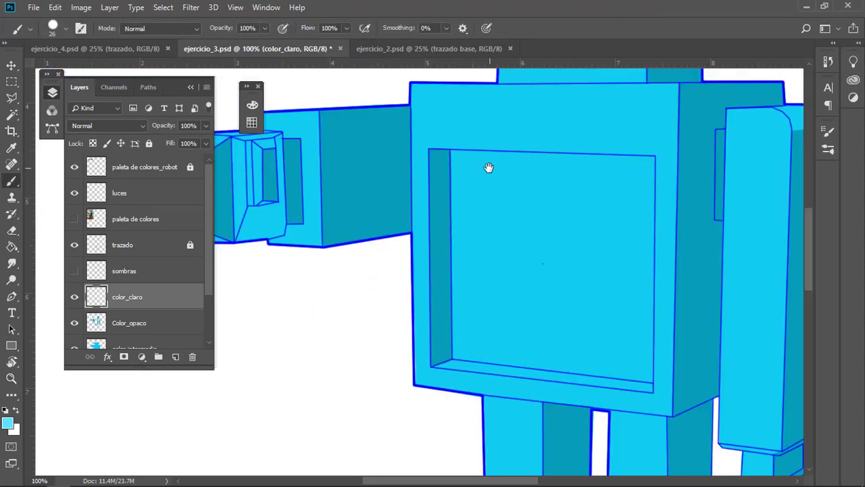
drag(488, 167, 495, 188)
click(421, 114)
drag(417, 220, 425, 106)
shift+click(436, 284)
shift+click(682, 313)
drag(654, 224, 647, 359)
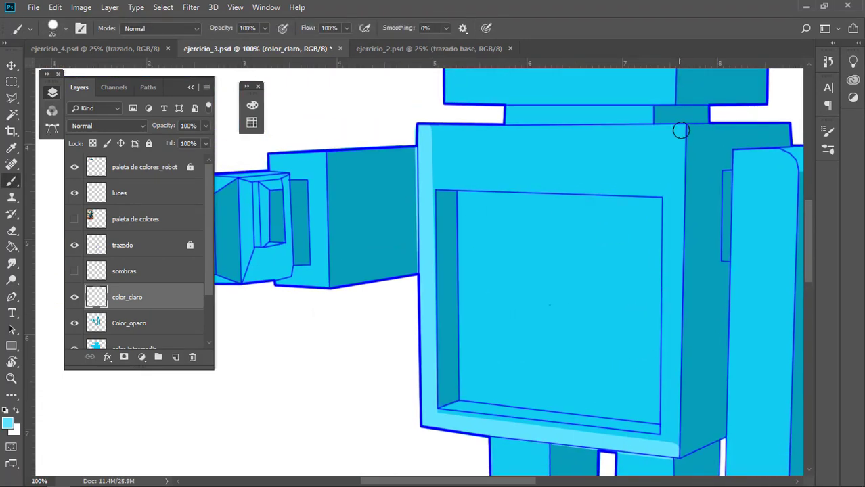
- Complete the light cyan fill of the torso's front face around the recessed panel, including the band above it
shift+click(681, 129)
shift+click(435, 139)
shift+click(666, 193)
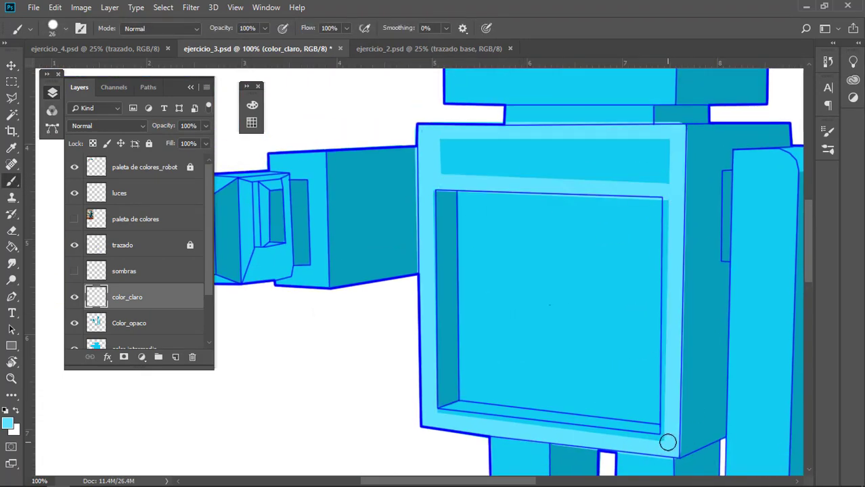
shift+click(668, 442)
shift+click(436, 414)
click(440, 143)
shift+click(667, 142)
mouse_move(653, 182)
mouse_down()
mouse_move(655, 149)
mouse_move(467, 169)
mouse_up()
- Paint the front face of the outstretched arm's block light cyan
scroll(409, 165, left, 3)
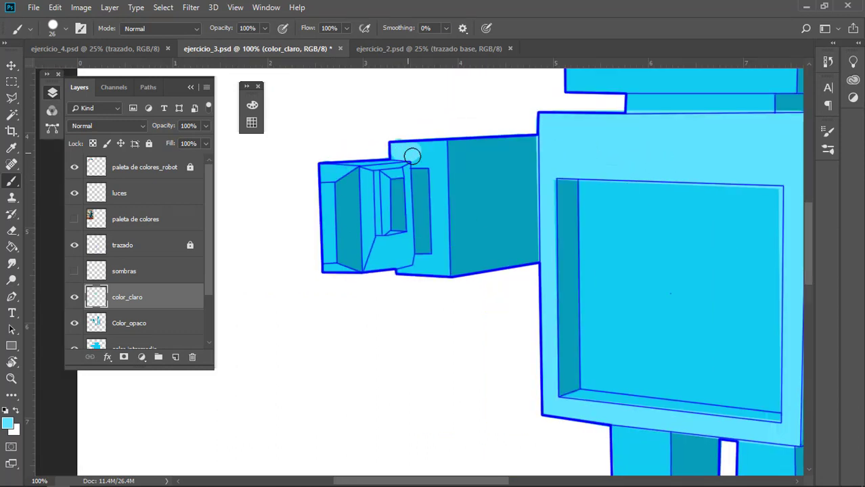
shift+click(448, 270)
drag(448, 270, 420, 261)
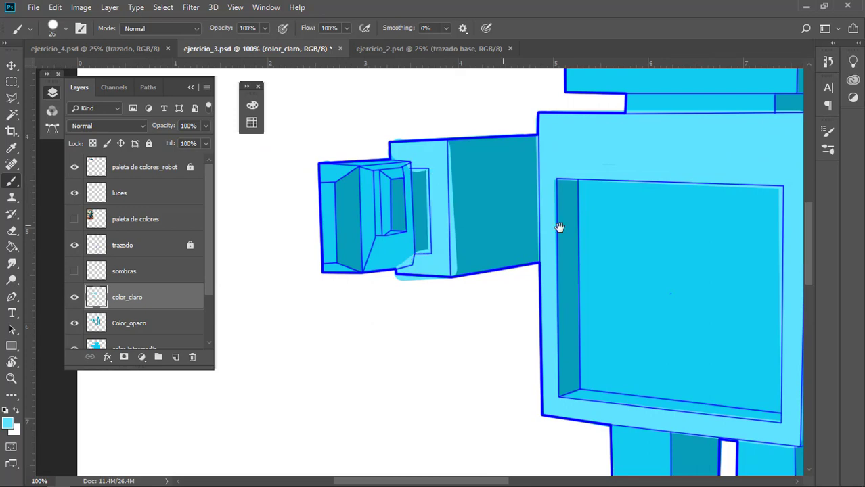
- Paint light cyan along the edges of the hanging arm's front face with straight strokes
drag(559, 227, 277, 174)
scroll(593, 299, down, 3)
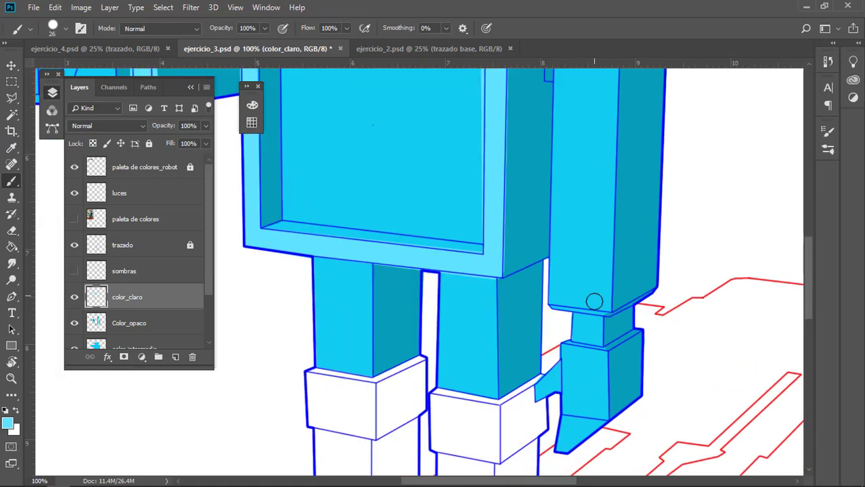
scroll(602, 369, up, 1)
click(602, 368)
scroll(603, 369, up, 1)
shift+click(614, 113)
click(560, 102)
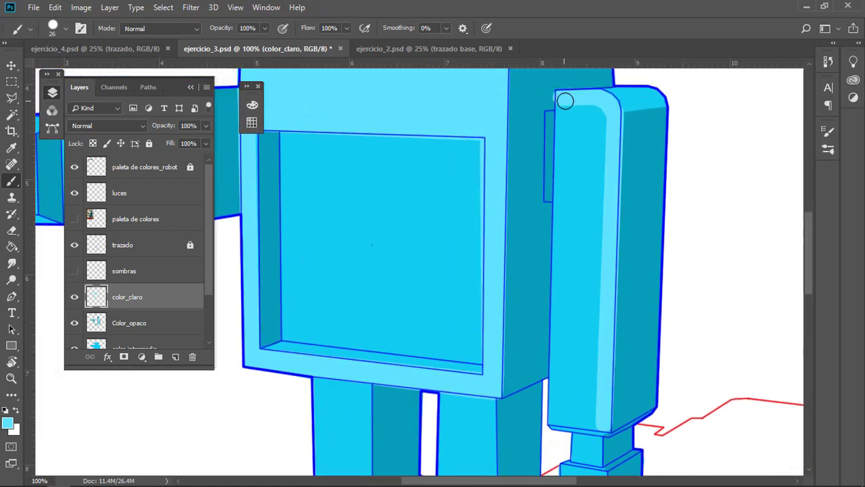
scroll(586, 308, down, 3)
shift+click(571, 330)
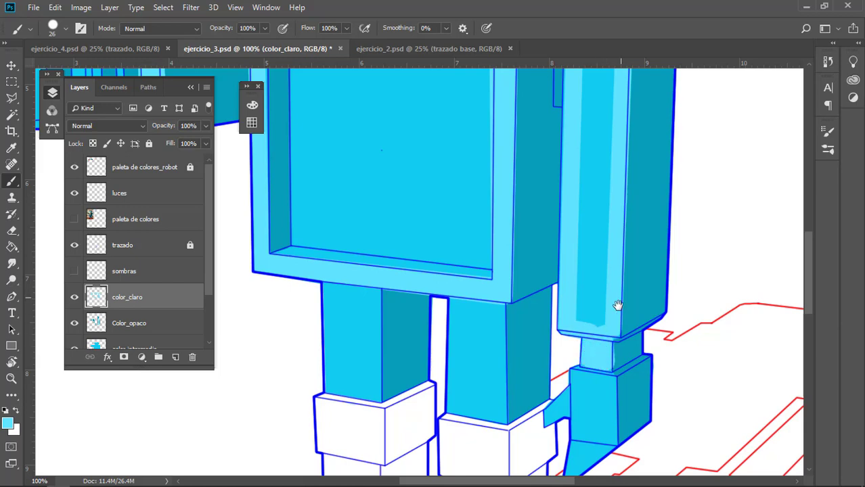
- Enlarge the brush to 54 px and fill the remaining middle of the hanging arm's front face with light cyan
drag(618, 306, 631, 432)
alt+right_click(603, 226)
drag(608, 170, 618, 153)
shift+click(612, 414)
mouse_move(605, 433)
mouse_down()
mouse_move(597, 253)
mouse_move(613, 177)
mouse_up()
key(ctrl+z)
click(602, 153)
shift+click(611, 432)
- Paint the head's front face light cyan around the visor, finishing its lower edge with a 24 px brush
drag(697, 315, 839, 393)
mouse_move(491, 203)
mouse_down()
mouse_move(613, 269)
mouse_move(566, 220)
mouse_move(567, 210)
mouse_up()
drag(561, 126, 547, 263)
mouse_move(479, 203)
mouse_down()
mouse_move(675, 191)
mouse_move(676, 274)
mouse_move(476, 271)
mouse_up()
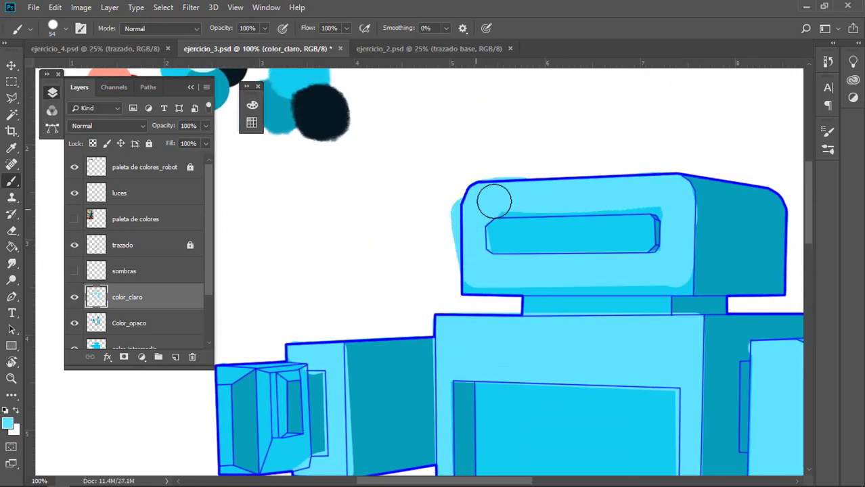
drag(566, 320, 563, 276)
drag(452, 238, 450, 238)
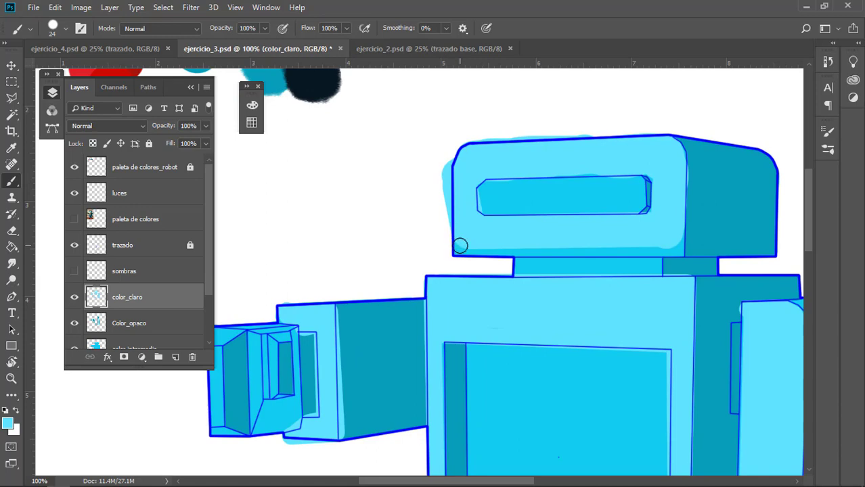
click(459, 246)
shift+click(679, 248)
- Paint light cyan on the front faces of both upper legs above the boots
mouse_move(651, 290)
mouse_down()
mouse_move(633, 201)
mouse_move(630, 95)
mouse_up()
drag(488, 406, 481, 167)
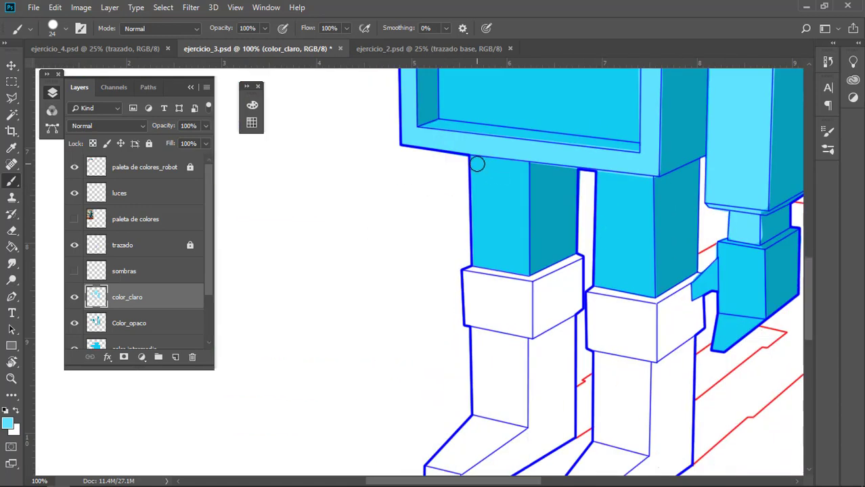
mouse_move(480, 264)
mouse_down()
mouse_move(501, 165)
mouse_move(480, 165)
mouse_move(503, 264)
mouse_move(498, 161)
mouse_move(493, 245)
mouse_up()
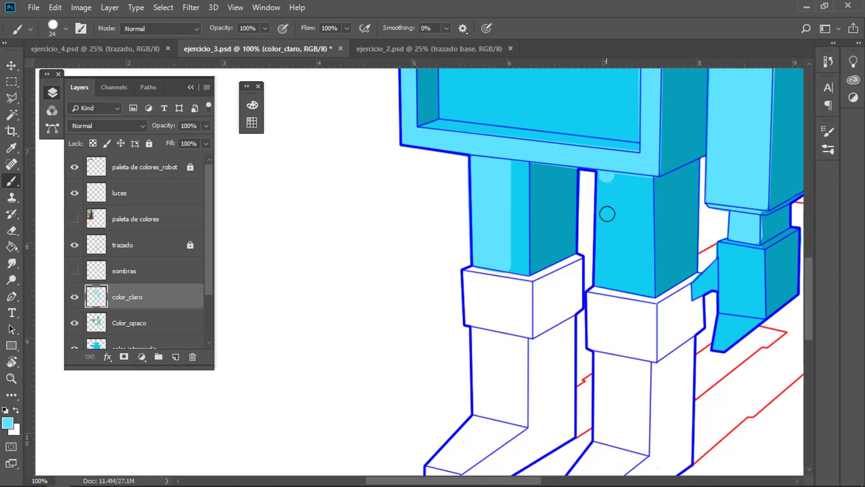
mouse_move(607, 214)
mouse_down()
mouse_move(600, 176)
mouse_move(620, 284)
mouse_move(609, 168)
mouse_move(627, 168)
mouse_up()
mouse_move(625, 288)
mouse_down()
mouse_move(685, 212)
mouse_move(586, 216)
mouse_move(614, 263)
mouse_move(535, 219)
mouse_move(560, 199)
mouse_move(493, 193)
mouse_up()
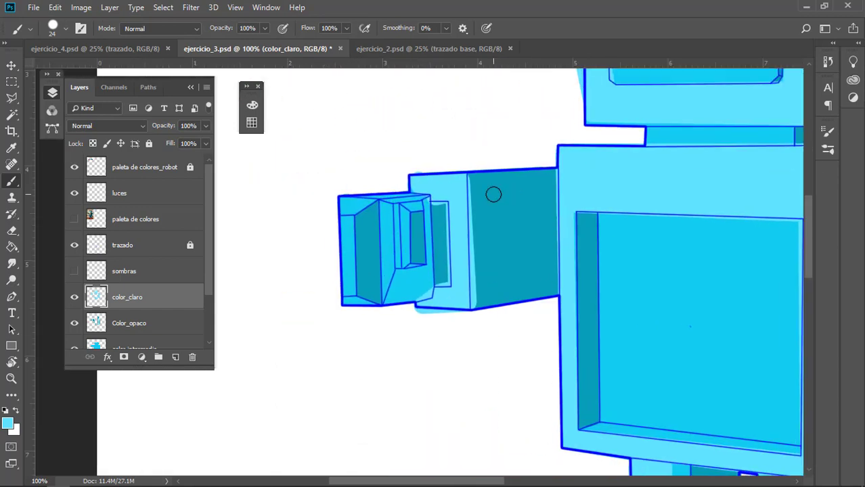
- Sample the light cyan and paint the light-facing facets of the outstretched arm's fist
alt+click(453, 187)
mouse_move(387, 295)
mouse_down()
mouse_move(347, 227)
mouse_move(355, 304)
mouse_up()
drag(496, 226, 446, 226)
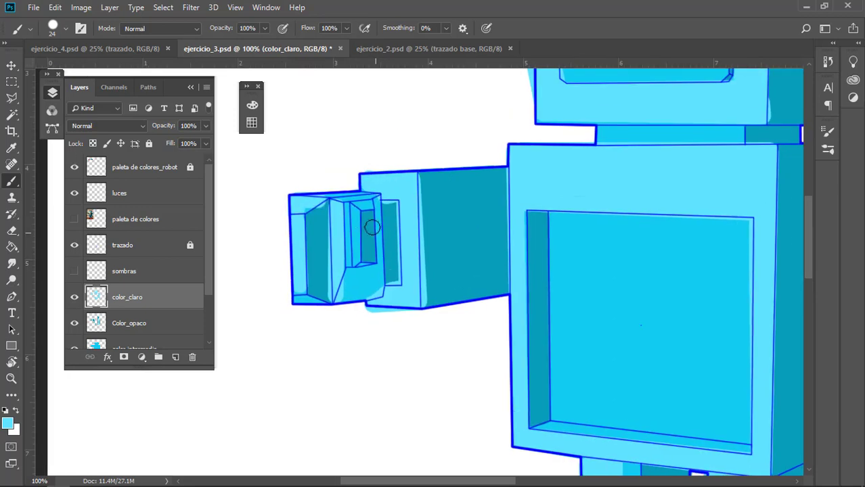
drag(359, 237, 354, 261)
drag(464, 213, 352, 233)
- Create a new layer named botas above color_claro
drag(677, 174, 584, 206)
mouse_move(609, 406)
mouse_down()
mouse_move(678, 209)
mouse_move(610, 192)
mouse_move(643, 240)
mouse_up()
key(ctrl+shift+n)
text(botas)
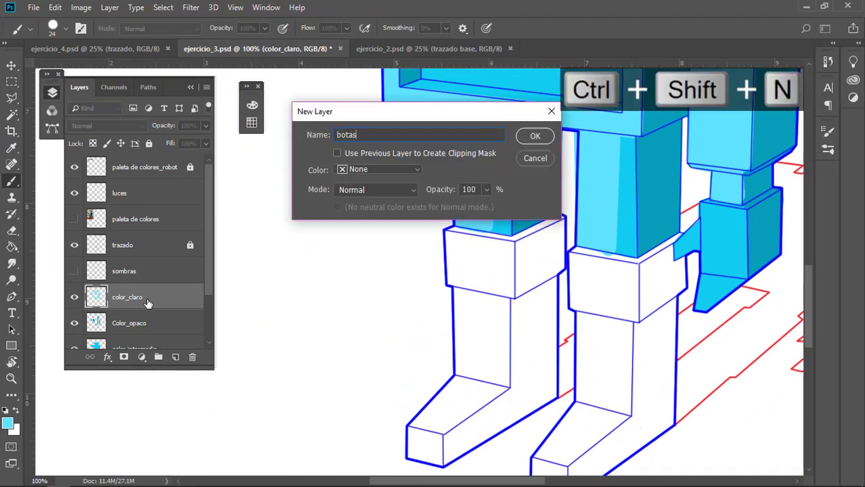
key(Return)
- Return to color_claro and paint the hanging hand's front face, tip and thumb light cyan, using a 9 px brush for the thumb
drag(378, 300, 581, 315)
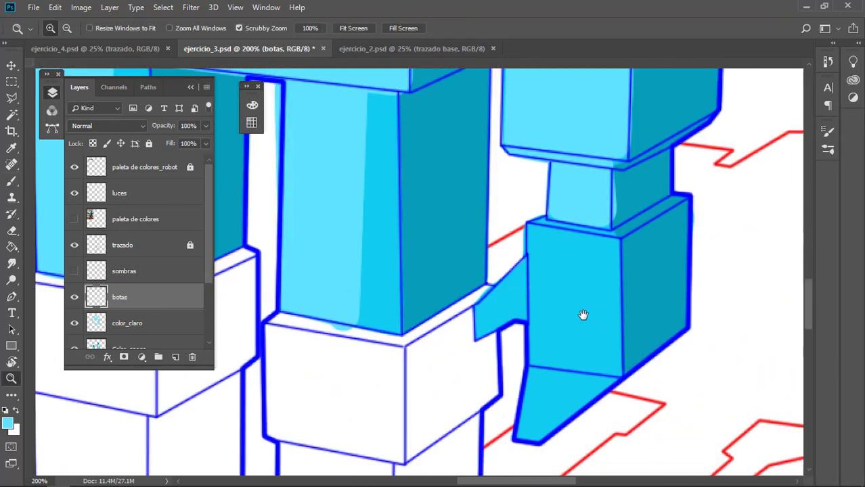
key(i)
key(b)
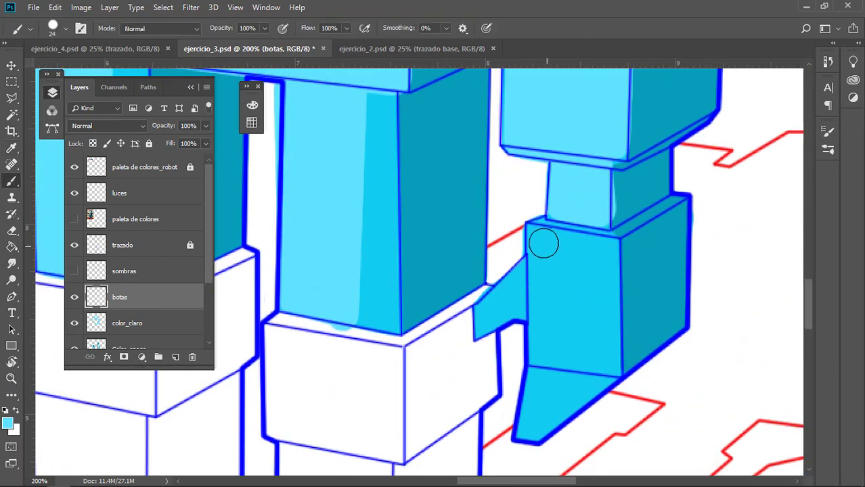
click(132, 323)
drag(584, 251, 617, 376)
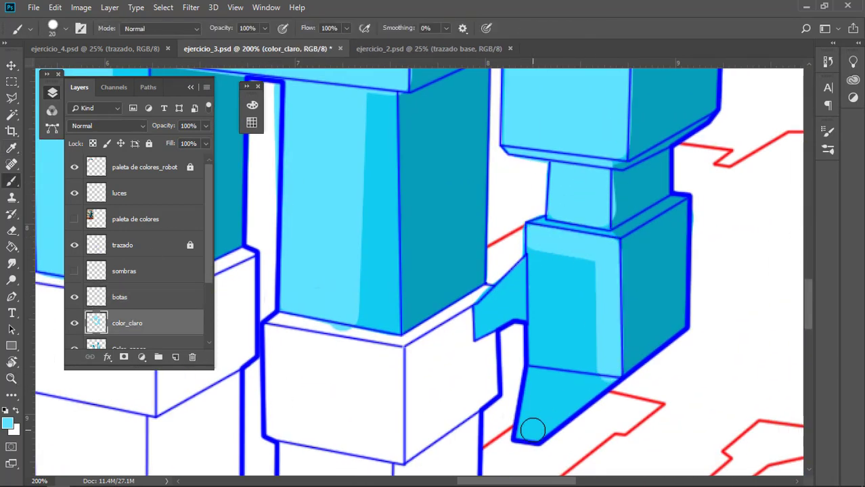
mouse_move(533, 430)
mouse_down()
mouse_move(522, 283)
mouse_move(539, 248)
mouse_move(580, 308)
mouse_move(560, 363)
mouse_up()
alt+right_click(555, 276)
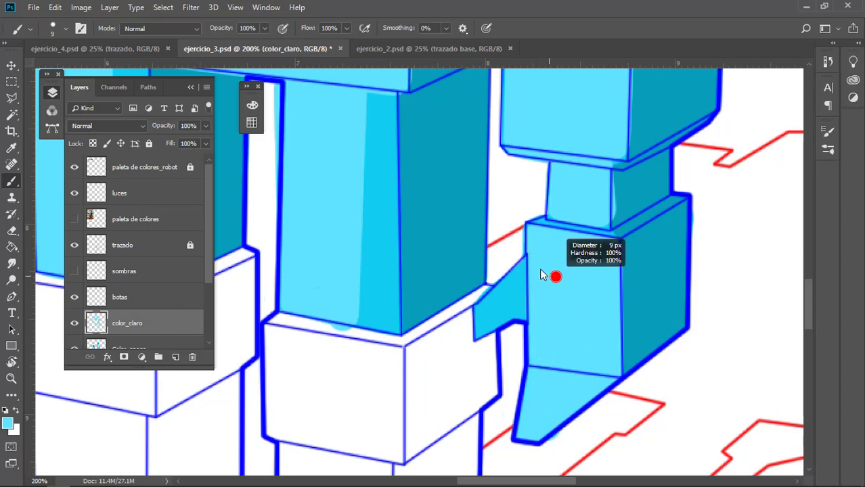
mouse_move(524, 262)
mouse_down()
mouse_move(474, 312)
mouse_move(521, 325)
mouse_move(513, 291)
mouse_move(518, 309)
mouse_up()
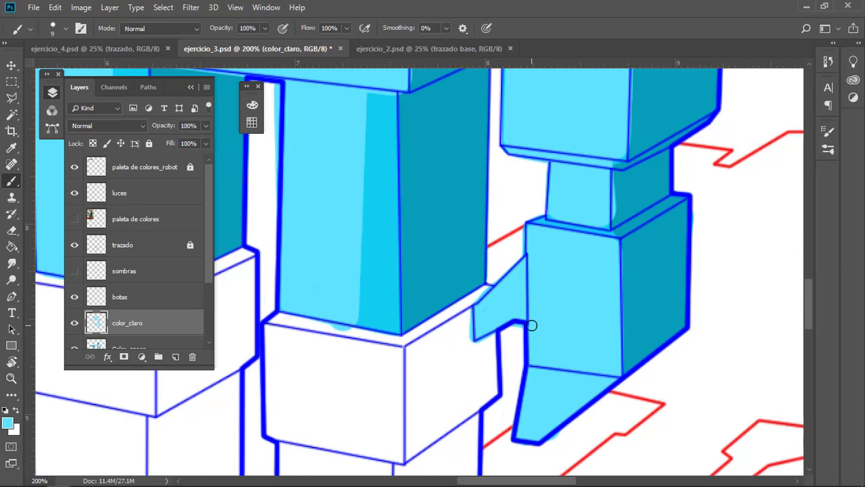
- Paint light cyan on the neck's front face, enlarging the brush to 30 px after its edge strokes
mouse_move(599, 247)
mouse_down()
mouse_move(516, 231)
mouse_move(460, 274)
mouse_move(444, 262)
mouse_move(640, 232)
mouse_move(444, 227)
mouse_up()
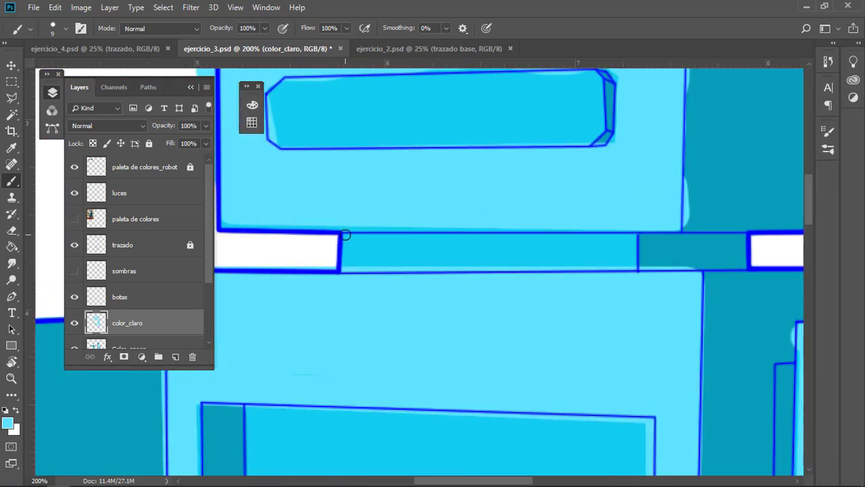
scroll(284, 222, left, 2)
shift+click(705, 223)
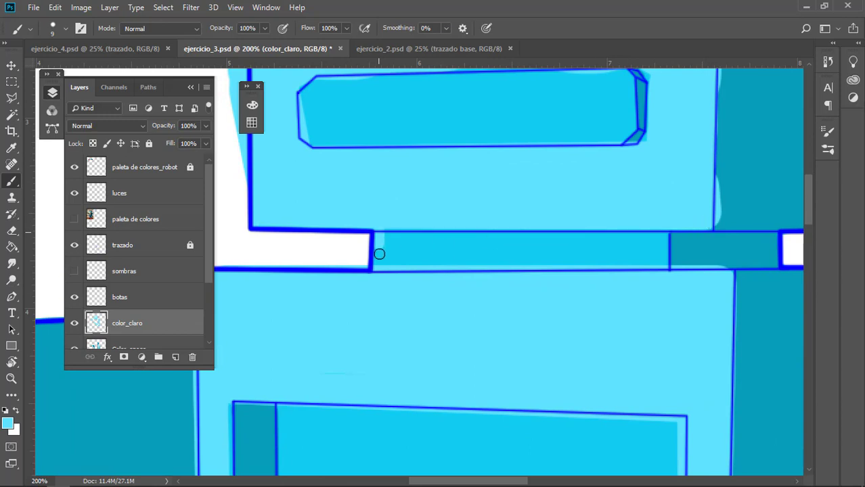
alt+right_click(426, 249)
mouse_move(379, 254)
mouse_down()
mouse_move(431, 265)
mouse_move(475, 255)
mouse_move(483, 242)
mouse_up()
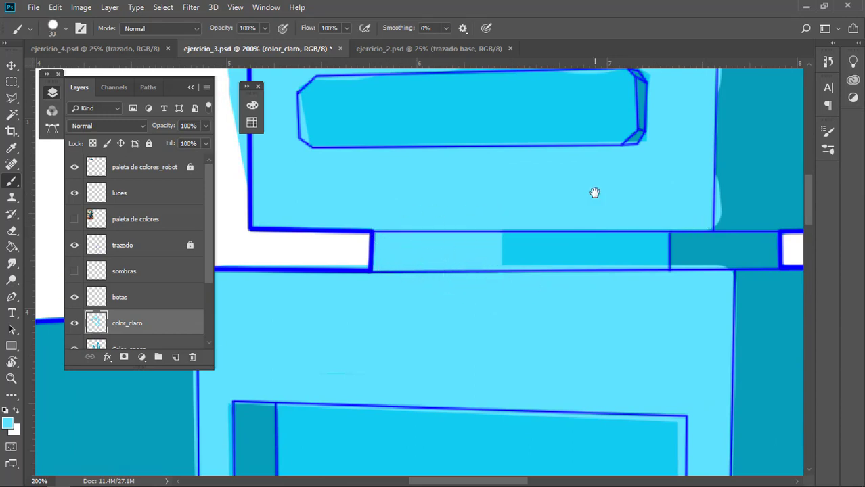
- Erase the light cyan overspill outside the head's left and top outlines and inside the upper edge of the visor
mouse_move(307, 139)
mouse_down()
mouse_move(367, 315)
mouse_move(386, 315)
mouse_up()
key(e)
drag(312, 221, 310, 324)
drag(360, 152, 355, 196)
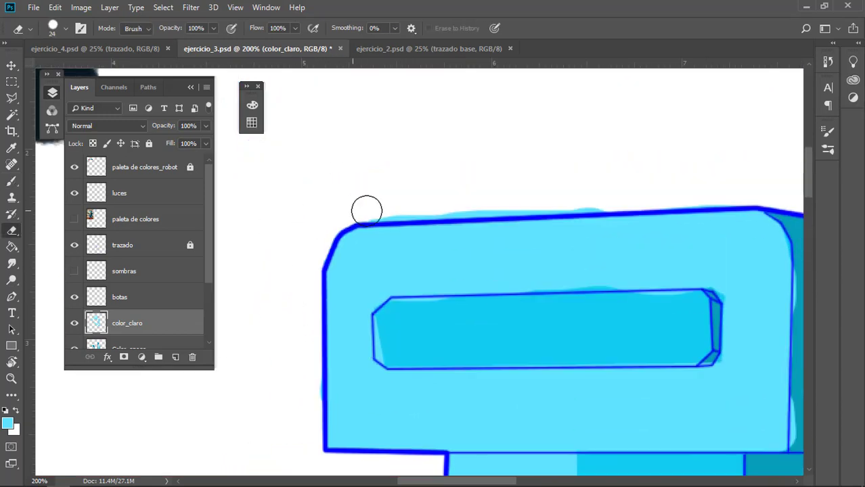
click(367, 210)
drag(678, 197, 467, 182)
shift+click(534, 177)
drag(541, 179, 674, 139)
drag(312, 292, 316, 254)
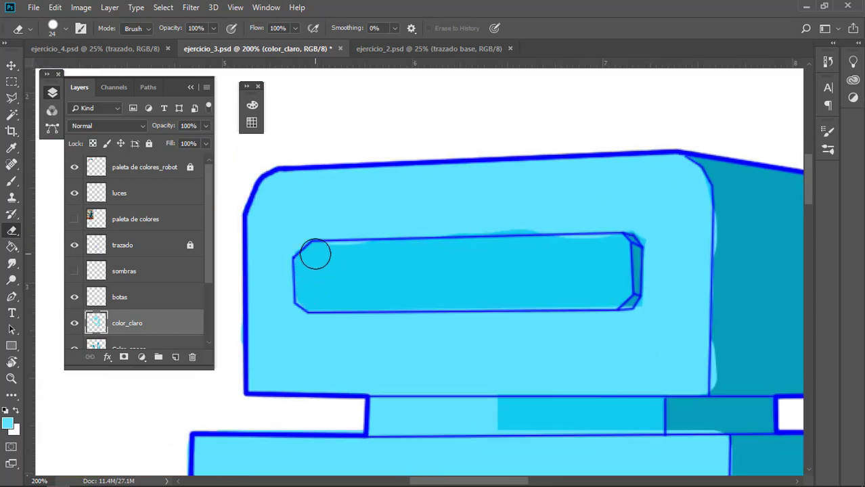
shift+click(615, 250)
- Fill the gap above the visor with light cyan and erase the spill inside the visor's right end
key(b)
click(551, 217)
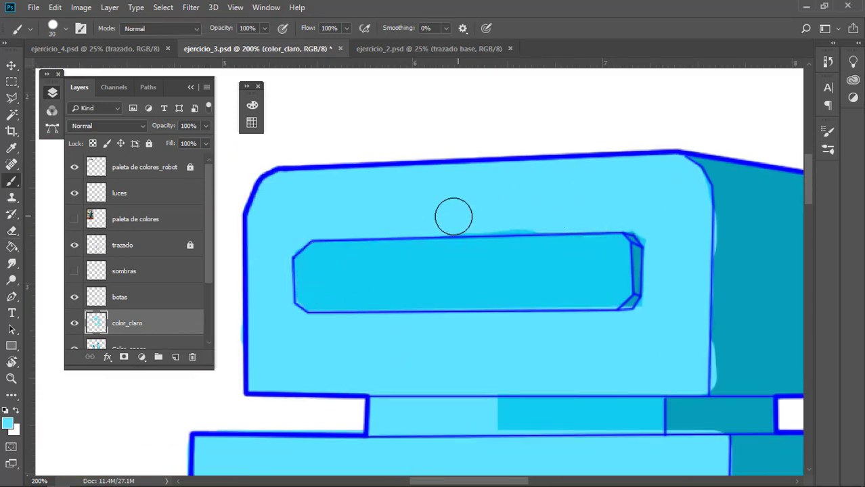
shift+click(434, 218)
key(e)
mouse_move(580, 301)
mouse_down()
mouse_move(592, 278)
mouse_move(619, 278)
mouse_up()
shift+click(626, 271)
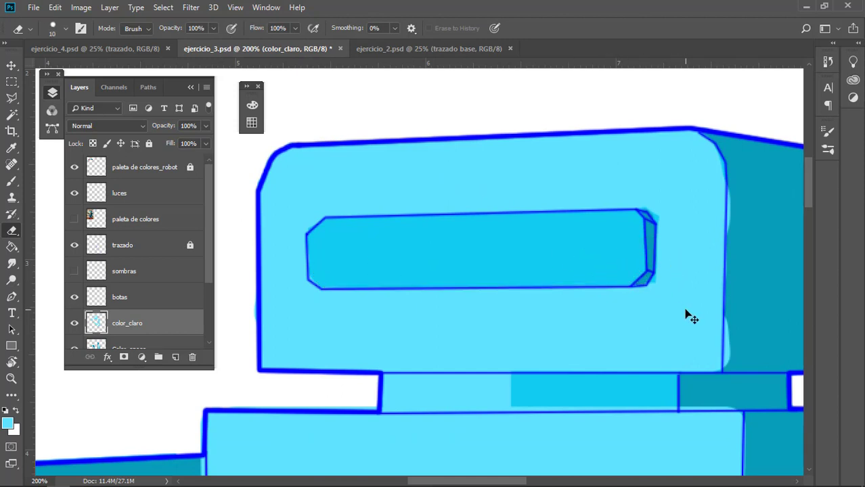
- Erase the light cyan overspill along the head's right edge with a 10 px eraser
drag(672, 280, 588, 293)
shift+click(644, 386)
drag(698, 264, 799, 149)
drag(237, 298, 423, 258)
drag(606, 262, 496, 265)
- Erase the light cyan overspill along the base of the neck and the torso's front-face edges
drag(630, 280, 468, 261)
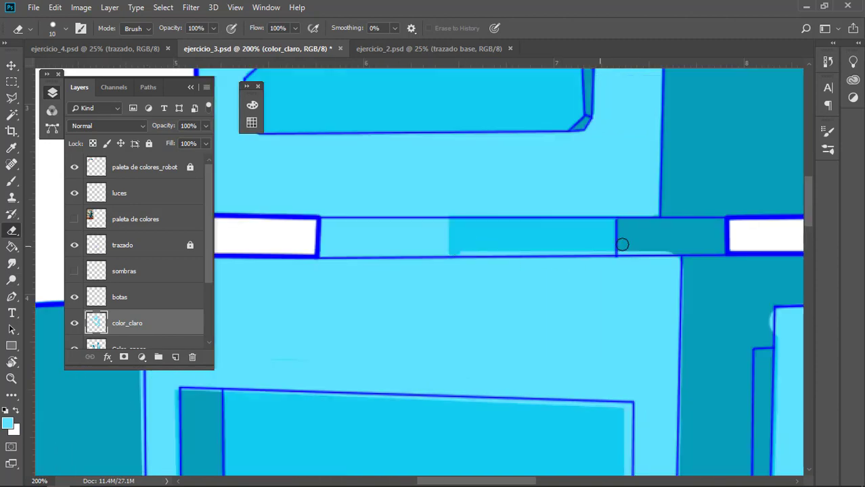
shift+click(684, 255)
drag(685, 254, 636, 196)
drag(649, 387, 643, 102)
mouse_move(626, 379)
mouse_down()
mouse_move(628, 163)
mouse_move(759, 347)
mouse_move(837, 339)
mouse_up()
shift+click(624, 369)
- Erase the light cyan overspill on the outstretched arm's dark side face and below its block
mouse_move(660, 324)
mouse_down()
mouse_move(639, 276)
mouse_move(632, 322)
mouse_move(412, 143)
mouse_move(522, 302)
mouse_move(532, 293)
mouse_up()
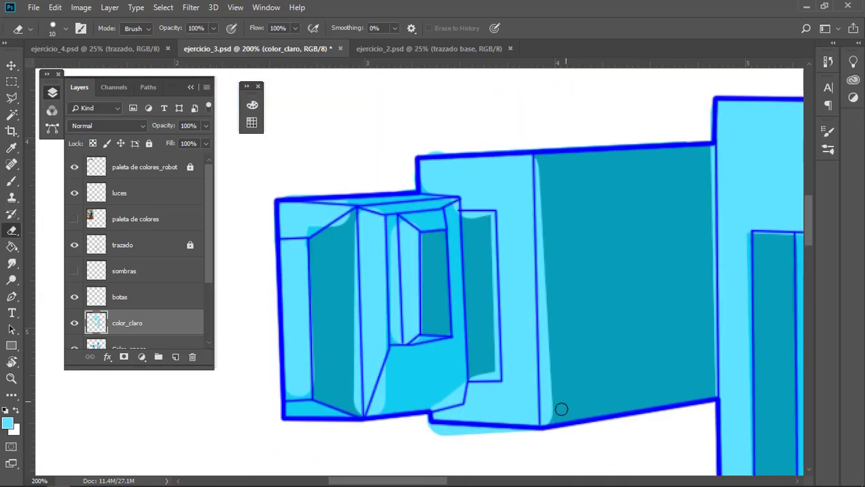
drag(498, 429, 527, 407)
drag(468, 400, 473, 406)
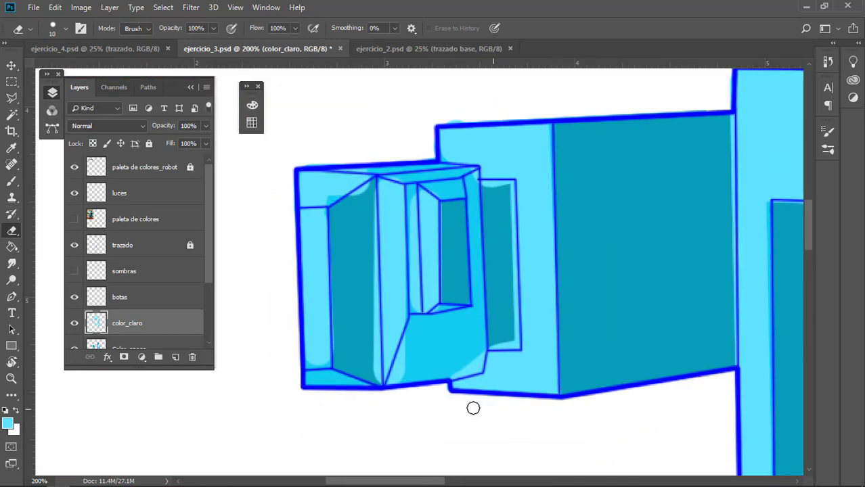
drag(431, 301, 478, 315)
- Fill the gaps in the hand block's outer face with light cyan and erase the spill beside the dark recess and slanted edge
key(b)
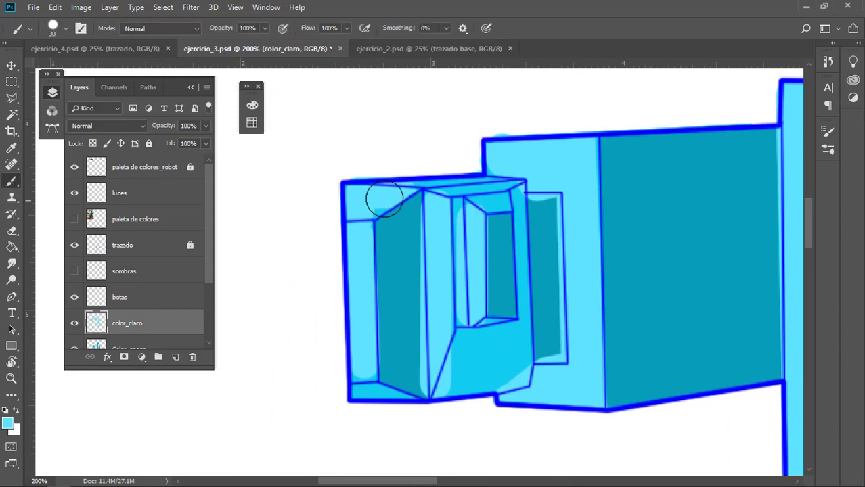
key(e)
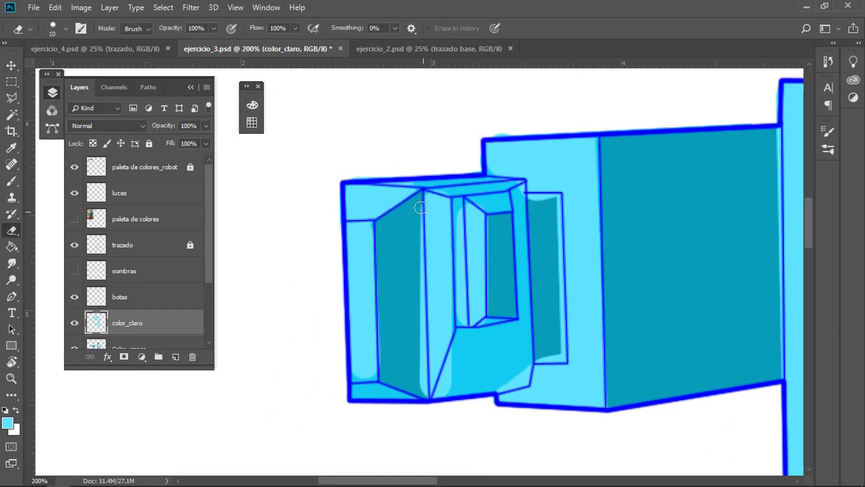
drag(426, 404, 414, 221)
shift+click(423, 400)
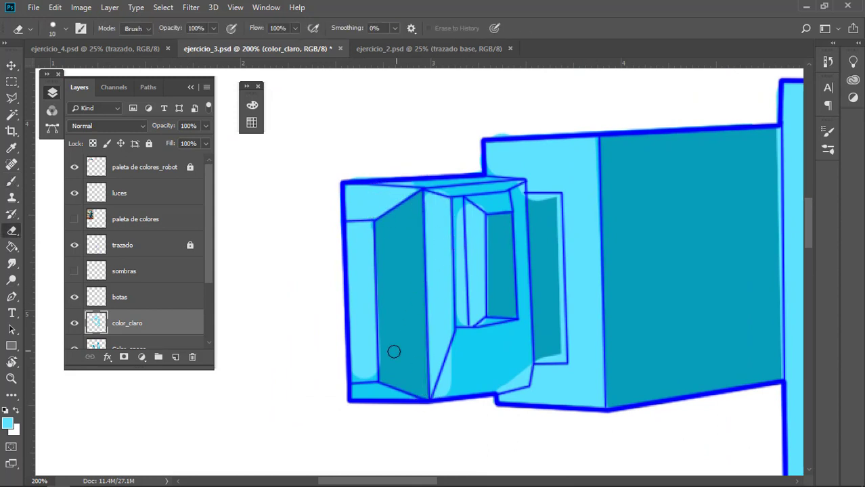
key(b)
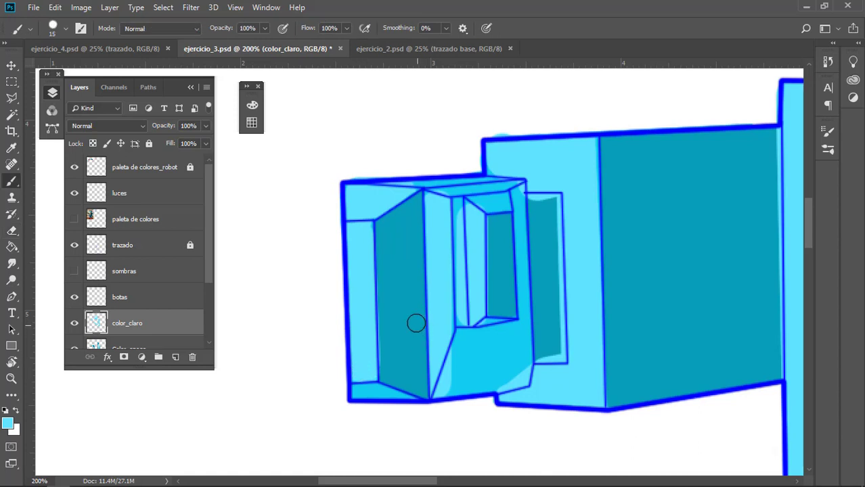
key(e)
drag(442, 391, 451, 348)
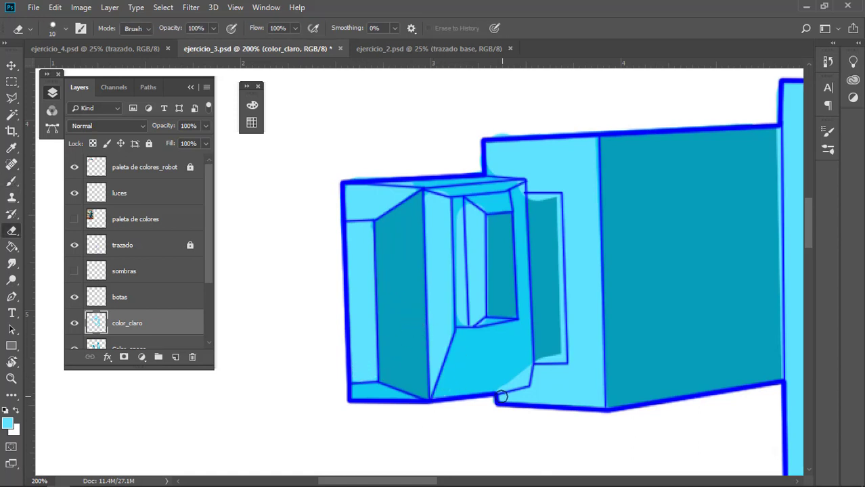
- Erase the light cyan overspill on the dark panel behind the hand, the hand's lower corner and the small inner frame
mouse_move(566, 336)
mouse_down()
mouse_move(555, 400)
mouse_move(533, 414)
mouse_up()
shift+click(548, 420)
shift+click(525, 423)
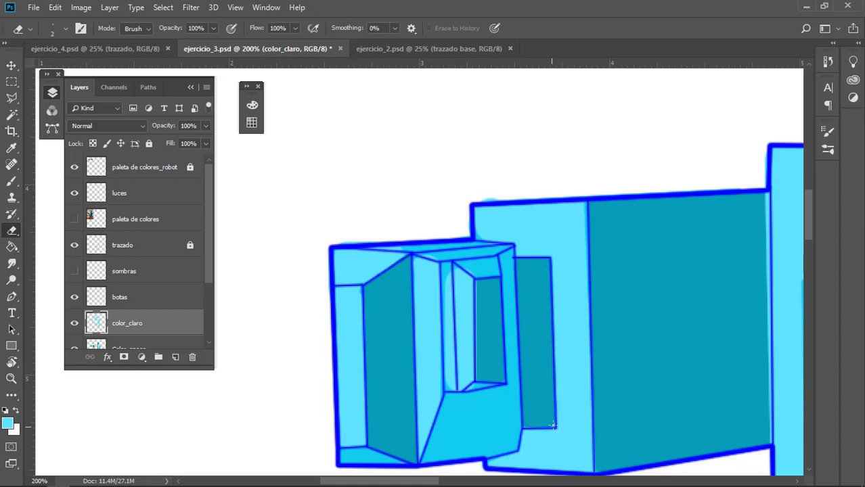
drag(448, 270, 451, 271)
click(451, 271)
shift+click(458, 387)
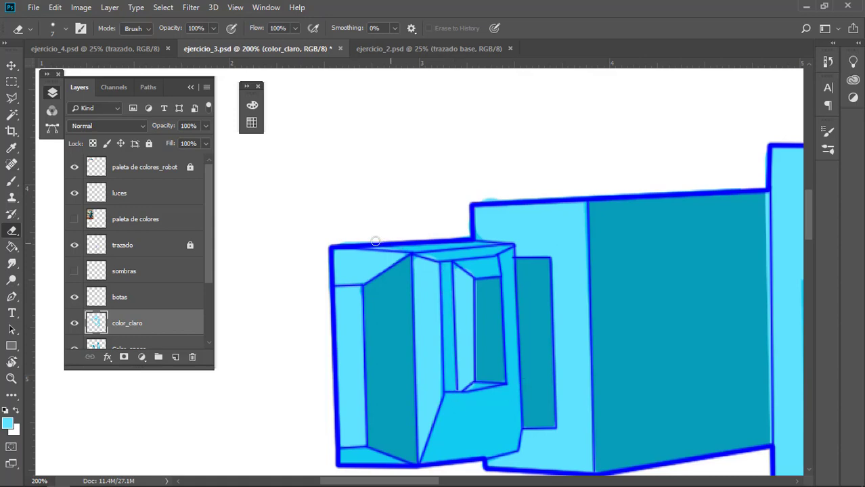
drag(517, 353, 512, 269)
- Erase a straight edge down the light cyan strip on the front face of the leg nearest the hanging arm
alt+click(640, 350)
key(Return)
key(z)
alt+click(568, 324)
alt+click(567, 324)
mouse_move(725, 355)
mouse_down()
mouse_move(533, 182)
mouse_move(475, 66)
mouse_up()
click(543, 248)
click(542, 246)
click(542, 246)
key(e)
click(418, 225)
shift+click(598, 265)
mouse_move(653, 201)
mouse_down()
mouse_move(590, 343)
mouse_move(606, 342)
mouse_up()
alt+click(514, 358)
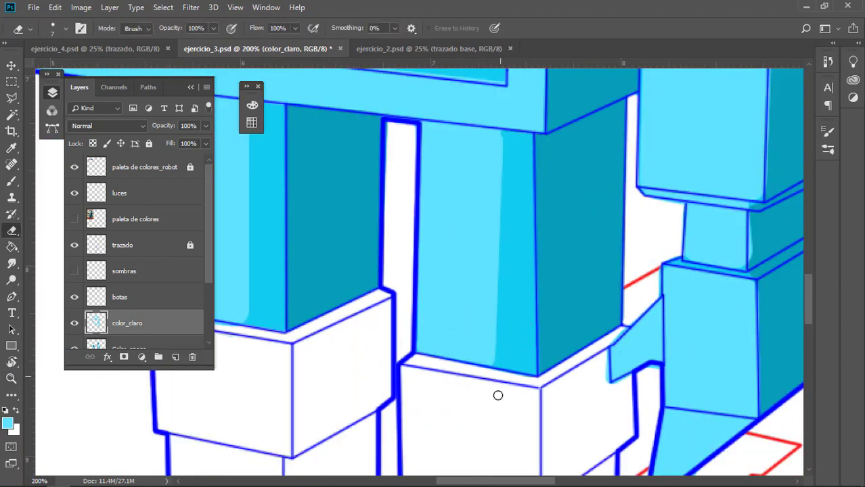
shift+click(501, 136)
key(ctrl+z)
click(502, 135)
shift+click(499, 371)
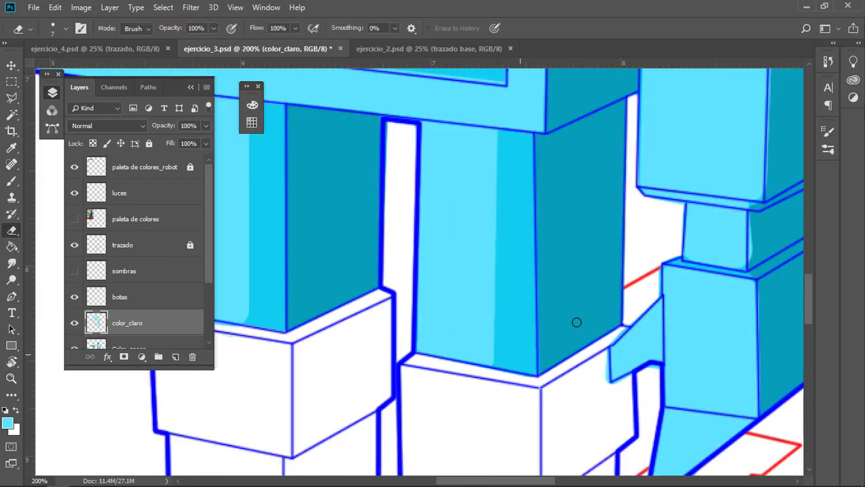
- Erase a matching straight edge down the light cyan strip on the other leg's front face
alt+click(598, 290)
ctrl+click(429, 309)
key(b)
click(432, 316)
shift+click(432, 90)
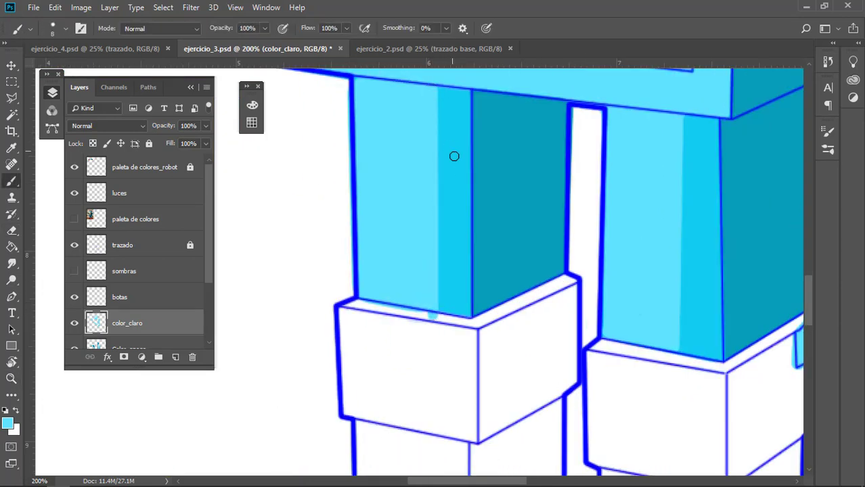
key(ctrl+z)
key(e)
shift+click(434, 87)
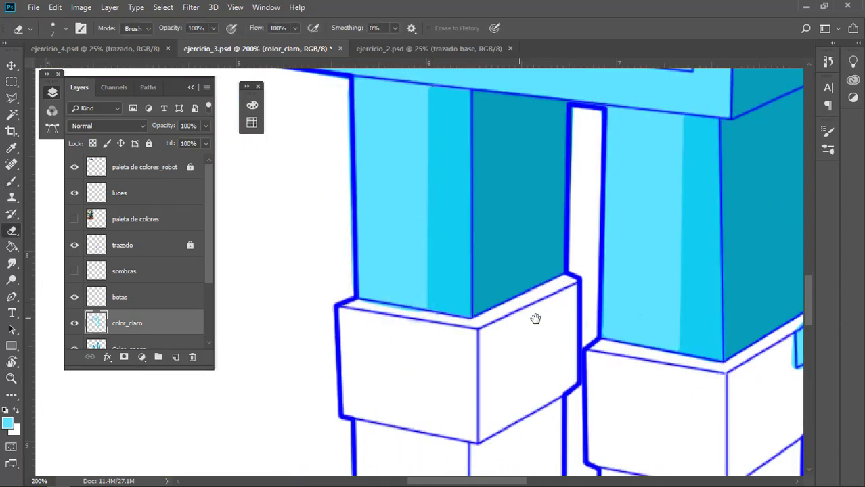
- Check the claw with color_claro hidden and shown, and erase that layer's light cyan overspill around the claw and wrist
scroll(537, 319, right, 5)
scroll(536, 318, down, 1)
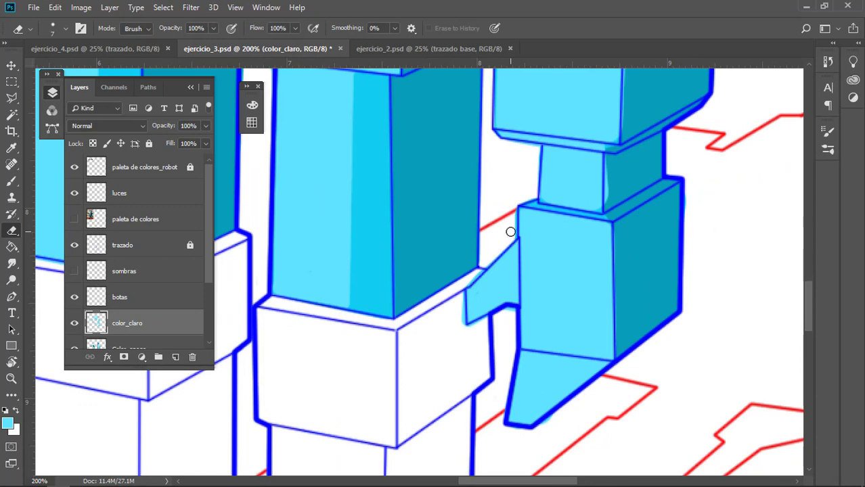
key(alt+bracketleft)
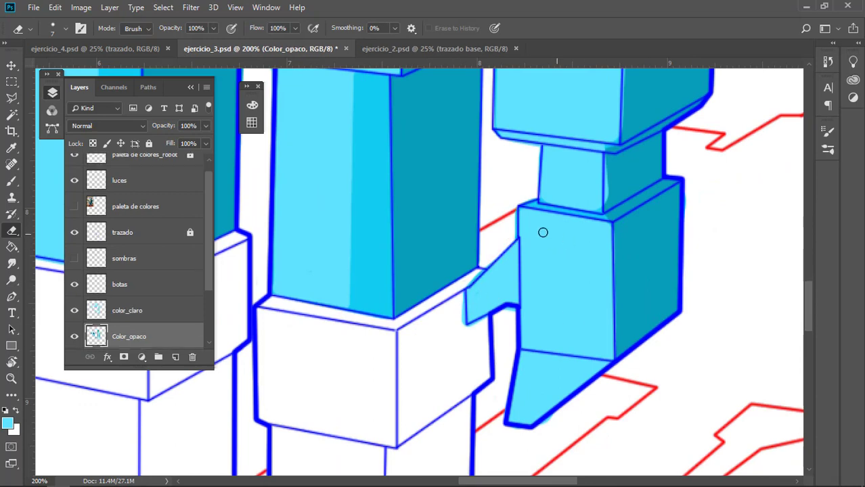
key(alt+bracketright)
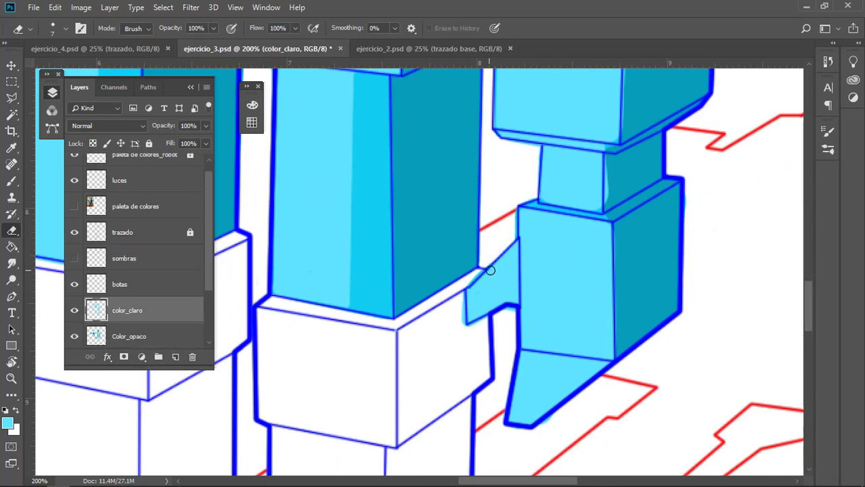
click(75, 310)
key(alt+bracketleft)
key(alt+bracketleft)
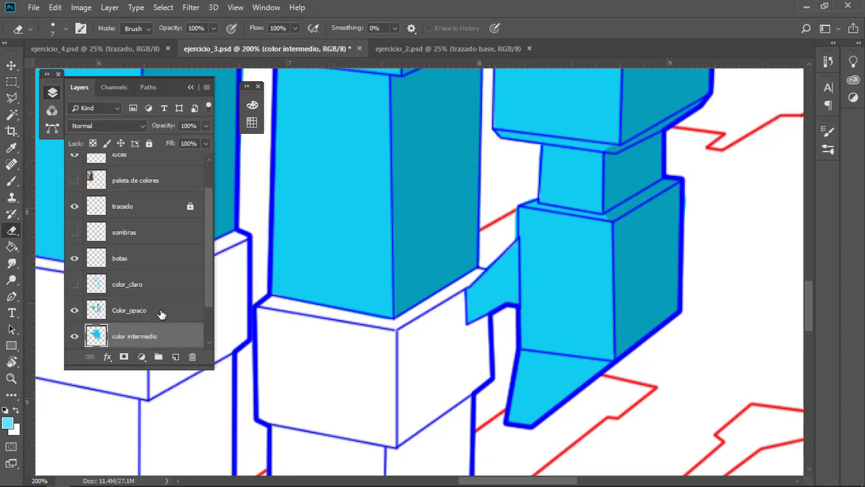
click(95, 295)
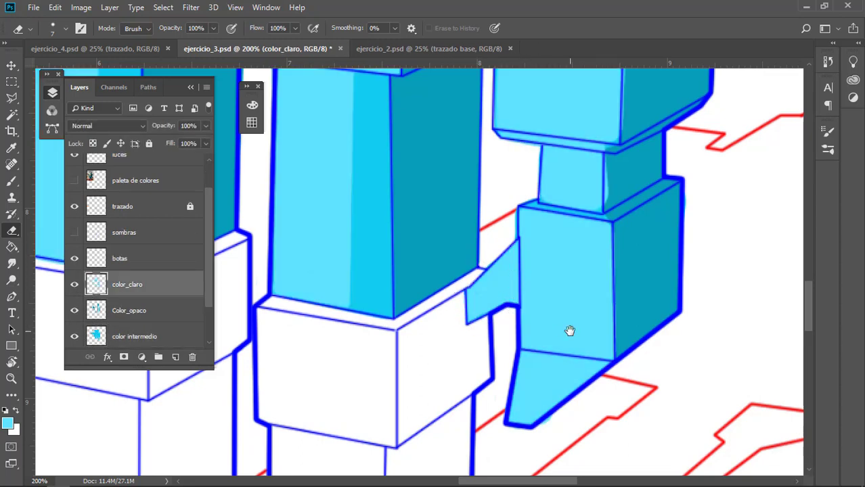
drag(570, 331, 570, 278)
drag(540, 382, 546, 367)
drag(604, 157, 572, 376)
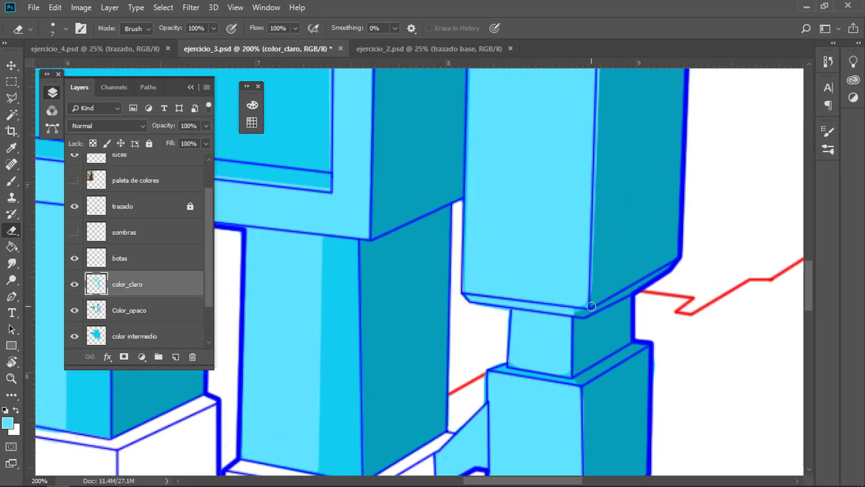
- Erase the light cyan overspill along the long edge between the hanging arm's front face and its dark side
drag(597, 445, 616, 247)
drag(613, 94, 628, 405)
key(b)
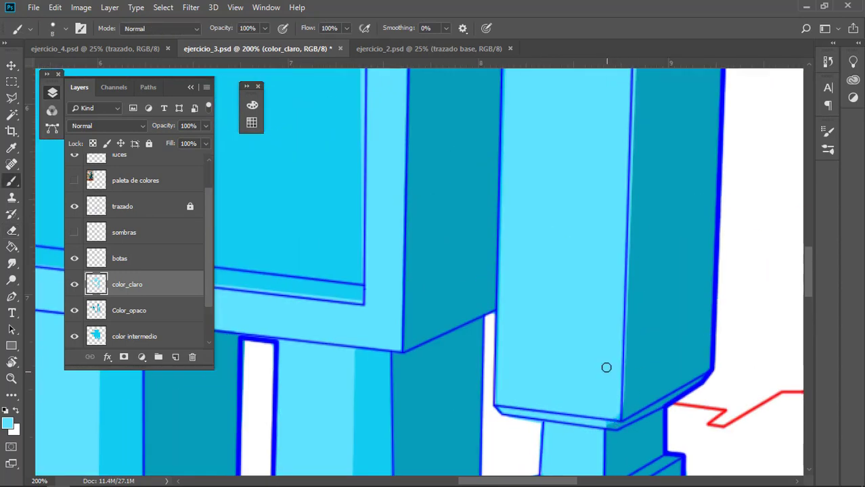
click(76, 287)
click(75, 286)
drag(620, 409, 583, 326)
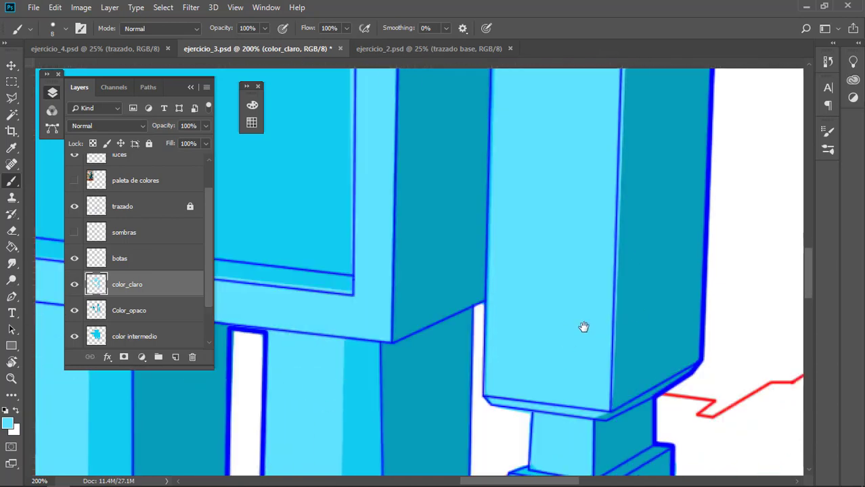
key(e)
drag(612, 88, 599, 401)
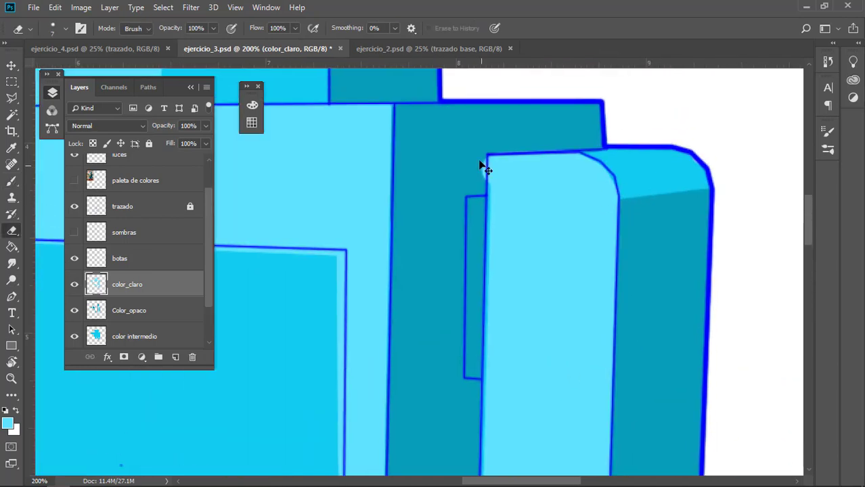
- Erase the light cyan overspill inside the torso's recessed panel along its upper and side edges
alt+click(568, 311)
alt+click(567, 311)
ctrl+click(436, 259)
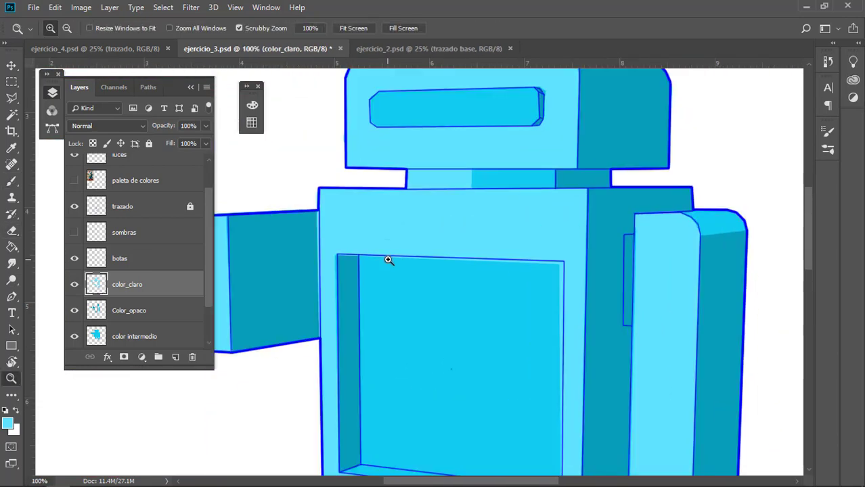
ctrl+click(325, 268)
click(421, 157)
drag(411, 432, 416, 314)
shift+click(430, 284)
mouse_move(799, 160)
mouse_down()
mouse_move(411, 168)
mouse_move(702, 196)
mouse_up()
mouse_move(373, 159)
mouse_down()
mouse_move(552, 166)
mouse_move(518, 141)
mouse_move(566, 285)
mouse_move(760, 310)
mouse_up()
click(341, 264)
shift+click(765, 312)
- Sample the near-black palette swatch and set the foreground colour to dark blue 0a2434
alt+click(634, 269)
drag(635, 270, 484, 452)
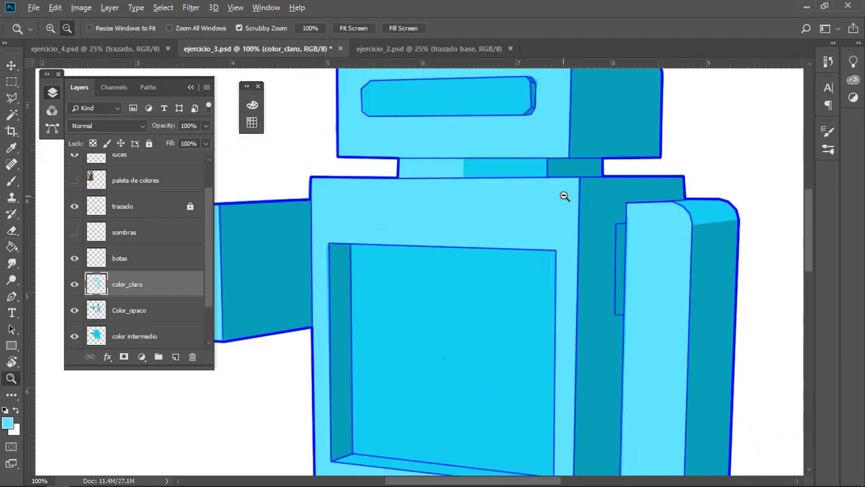
alt+click(563, 195)
drag(559, 257, 678, 168)
alt+click(546, 227)
drag(546, 227, 541, 308)
click(451, 124)
drag(451, 123, 413, 162)
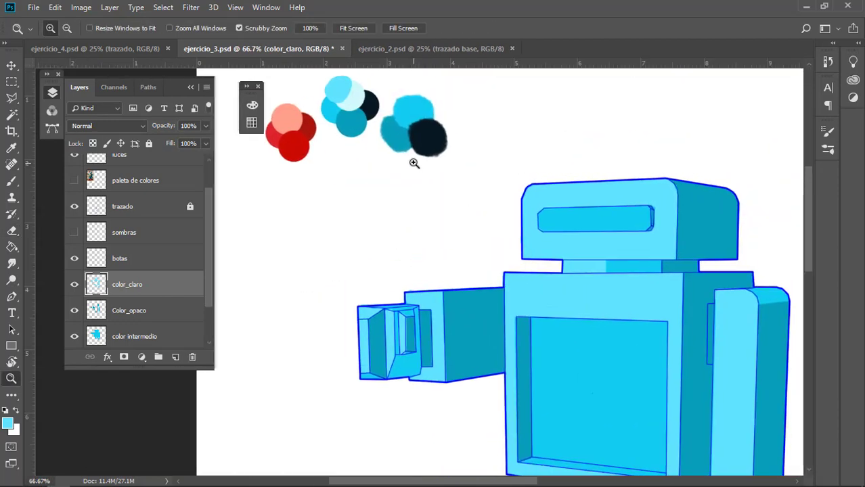
click(347, 119)
drag(347, 119, 331, 144)
key(i)
click(369, 132)
click(363, 122)
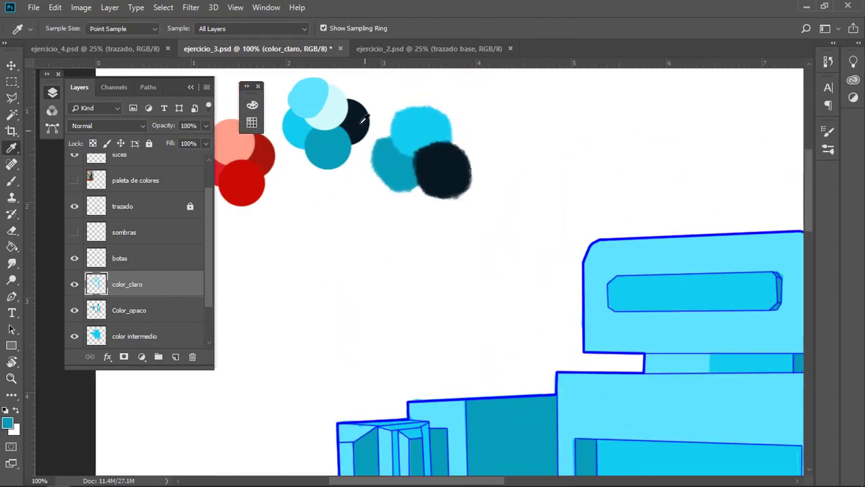
click(8, 427)
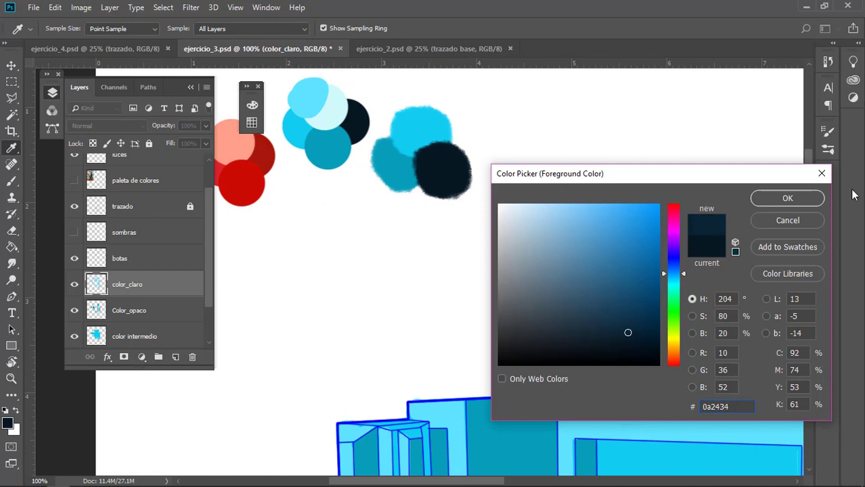
click(787, 199)
- Unlock paleta de colores_robot, add a dark blue swatch beside the blue palette with a 54 px brush, and relock the layer
scroll(135, 244, up, 2)
click(144, 168)
key(b)
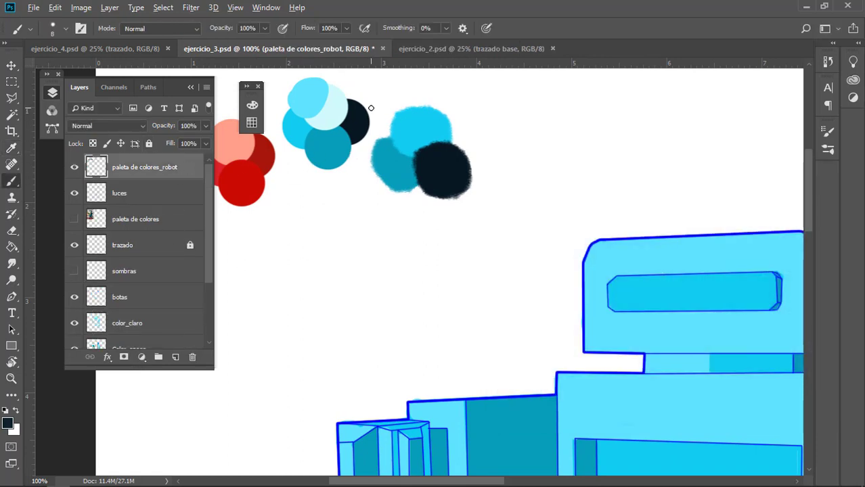
alt+right_click(371, 107)
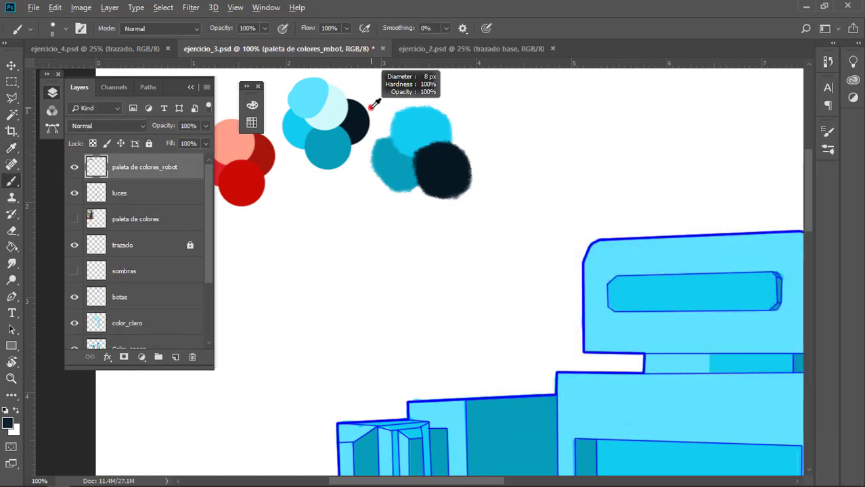
drag(370, 108, 371, 107)
click(355, 90)
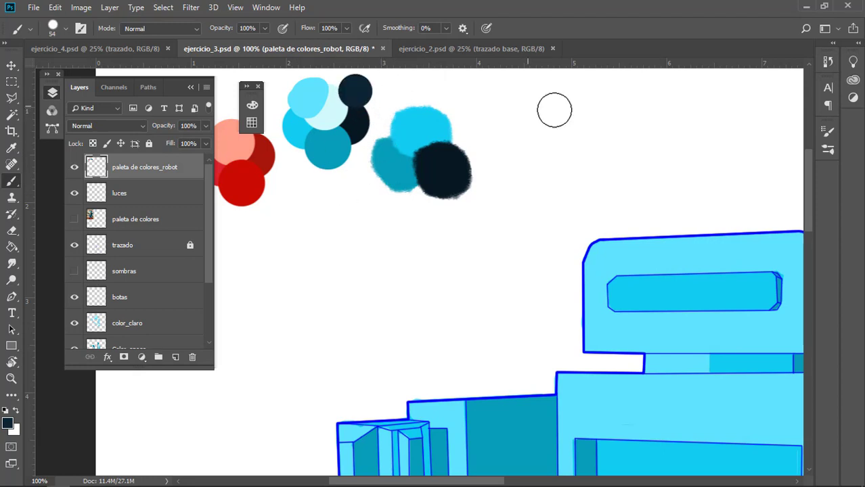
click(149, 143)
- Show the sombras layer and paint a dark shadow band with a 14 px brush where the outstretched arm meets the torso
scroll(174, 312, down, 2)
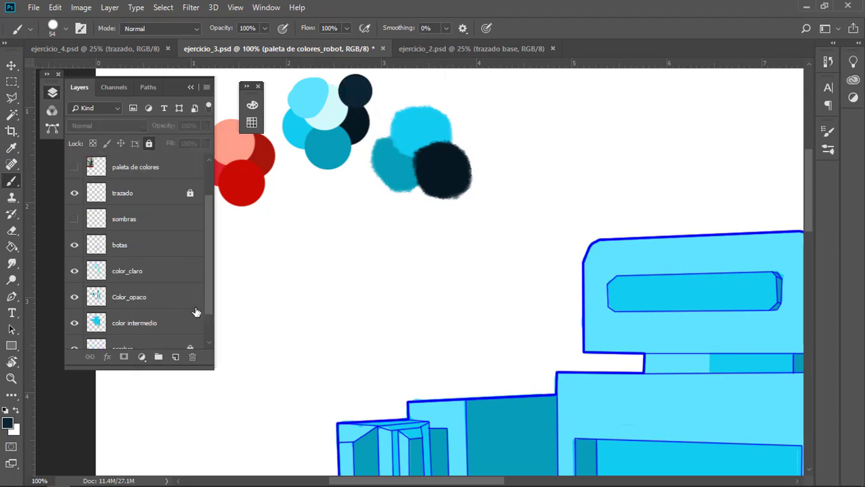
click(144, 299)
click(154, 229)
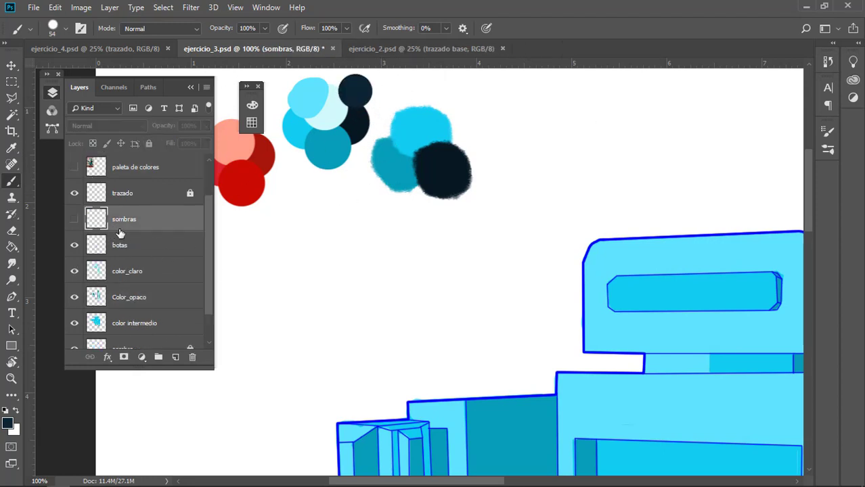
click(74, 219)
mouse_move(484, 304)
mouse_down()
mouse_move(444, 236)
mouse_move(479, 338)
mouse_move(466, 272)
mouse_up()
key(z)
click(444, 236)
key(b)
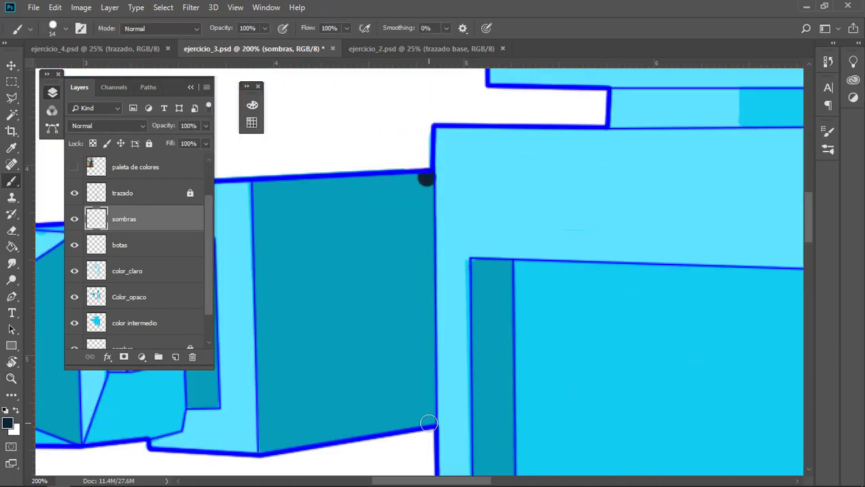
shift+click(429, 423)
- Trim the arm's shadow band along the torso edge and below the arm with a 7 px eraser
scroll(476, 209, up, 1)
key(e)
scroll(443, 253, down, 3)
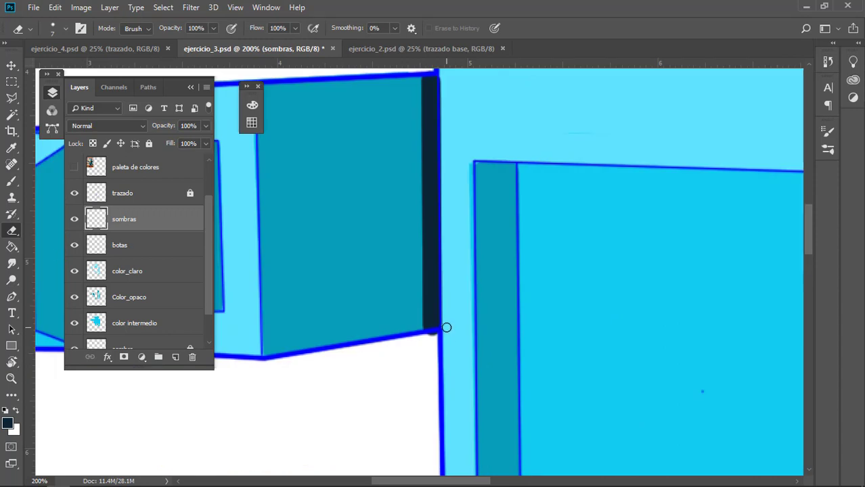
drag(458, 256, 485, 398)
click(469, 217)
drag(469, 216, 463, 109)
shift+click(470, 362)
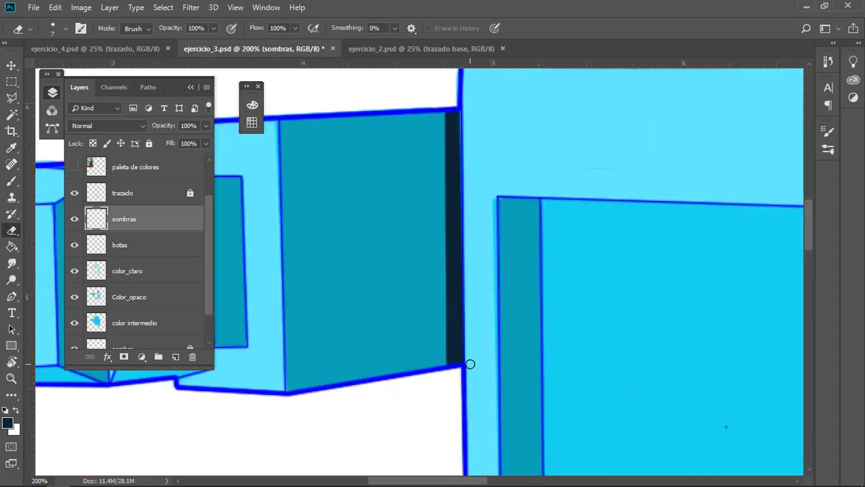
- Paint the narrow slot on the torso's side beside the hanging arm dark blue on sombras with a 7 px brush
mouse_move(765, 353)
mouse_down()
mouse_move(626, 314)
mouse_move(484, 429)
mouse_up()
key(b)
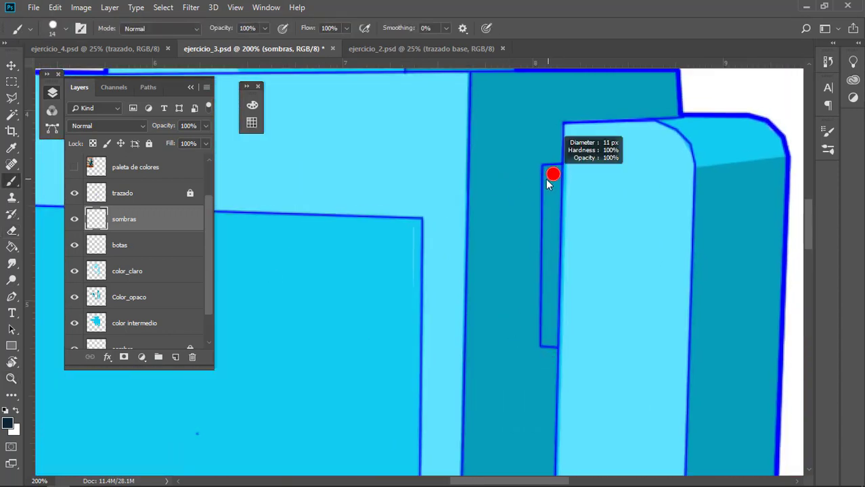
drag(545, 169, 533, 128)
shift+click(539, 302)
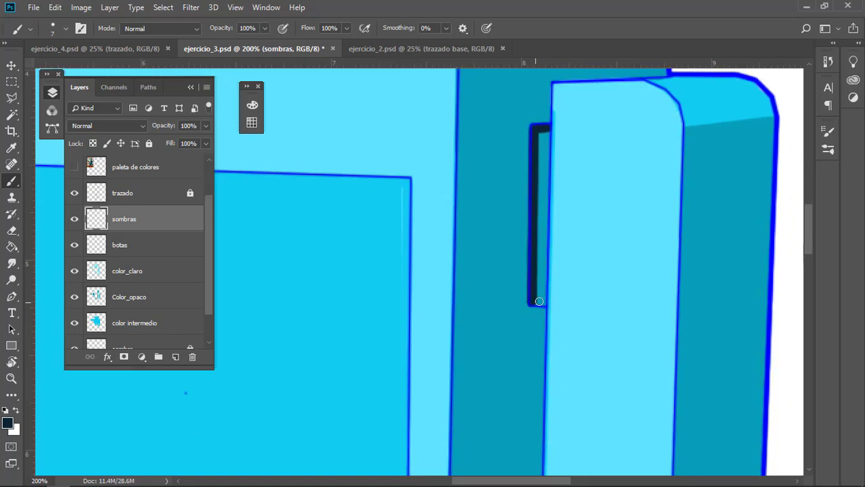
shift+click(541, 130)
shift+click(540, 294)
- Trim the slot's dark fill along its outer edges with a 7 px eraser
key(e)
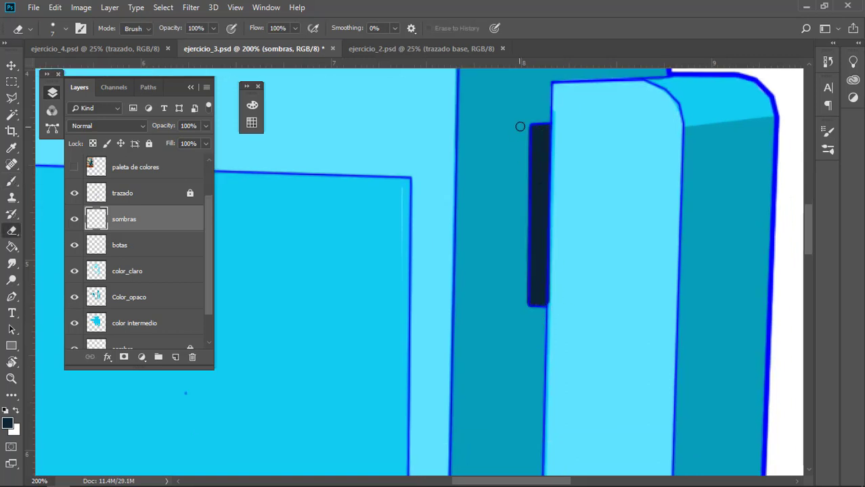
shift+click(529, 124)
shift+click(525, 307)
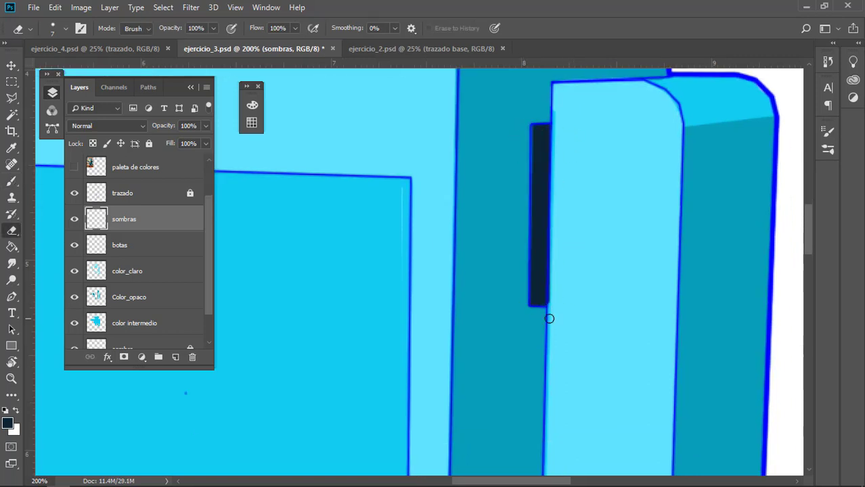
shift+click(555, 114)
- Lighten the sombras layer with Hue/Saturation, setting Lightness to +24
key(z)
alt+click(566, 264)
alt+click(565, 265)
mouse_move(440, 337)
mouse_down()
mouse_move(463, 330)
mouse_move(452, 282)
mouse_up()
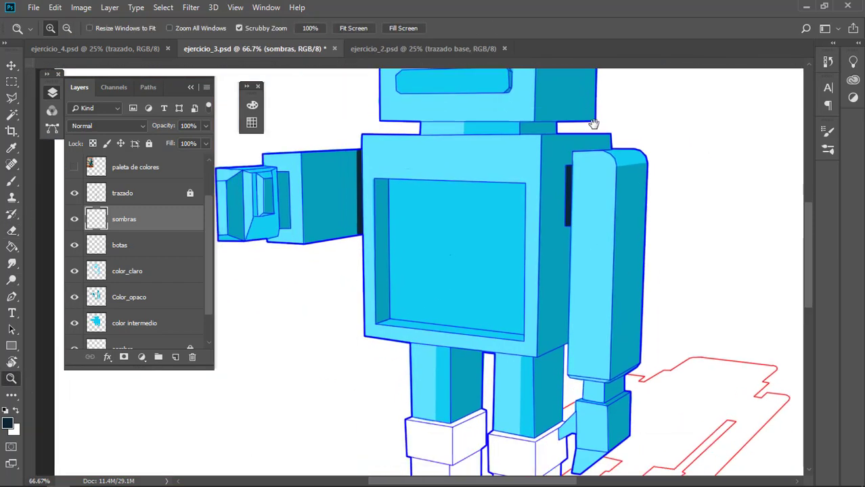
drag(530, 369, 532, 248)
drag(549, 130, 559, 286)
key(ctrl+u)
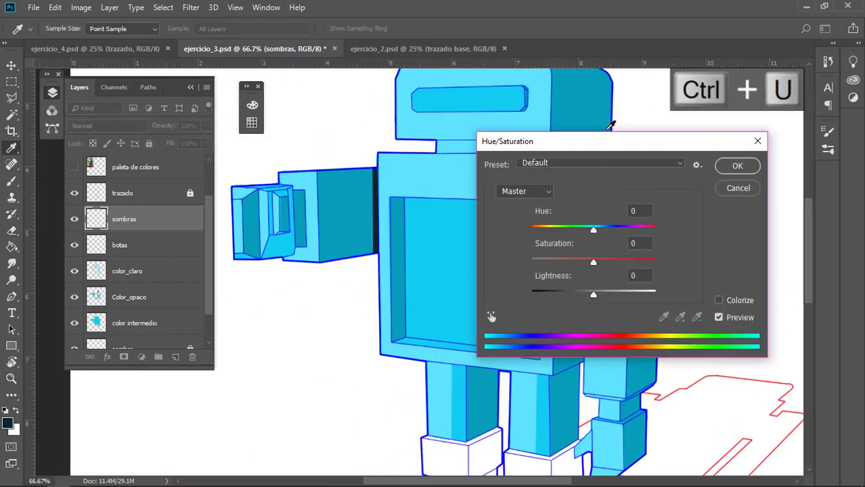
drag(572, 137, 711, 93)
key(ctrl+plus)
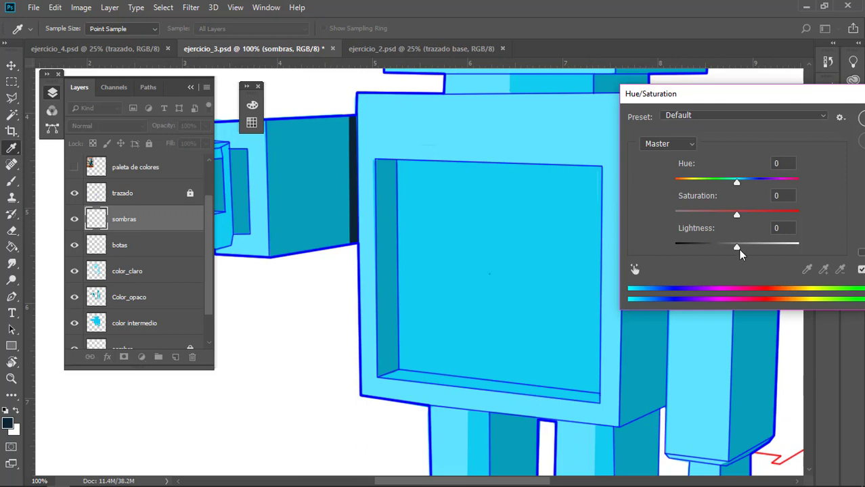
mouse_move(739, 249)
mouse_down()
mouse_move(763, 252)
mouse_move(737, 250)
mouse_up()
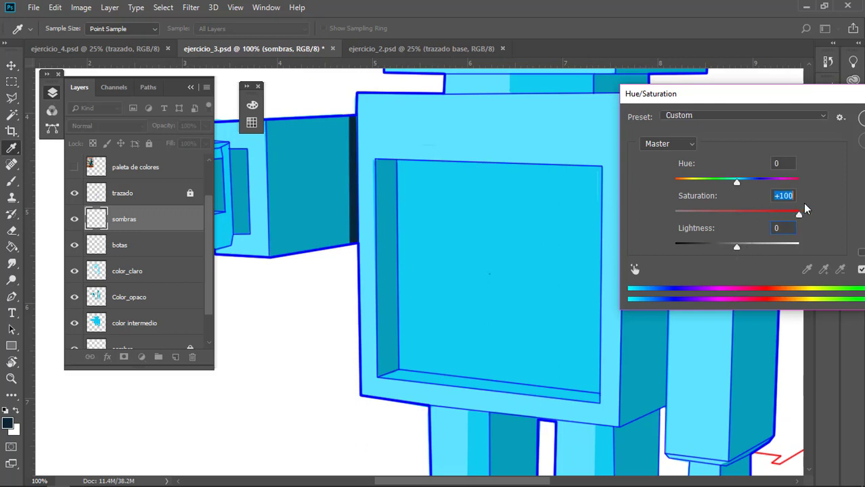
drag(799, 214, 737, 214)
drag(737, 248, 751, 247)
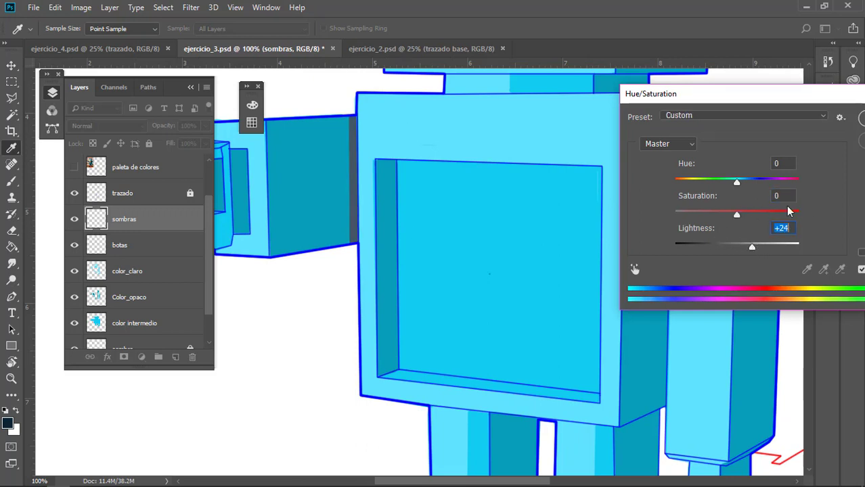
click(862, 120)
- Sample the lightened shadow colour from the slot beside the hanging arm as the foreground colour
drag(649, 235, 635, 224)
key(ctrl+minus)
click(601, 229)
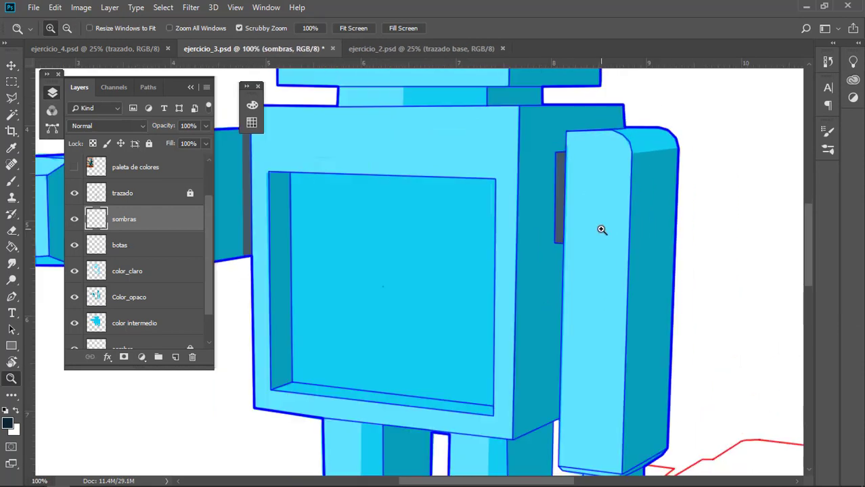
key(i)
click(561, 197)
- Paint a shadow band with a 7 px brush across the tops of both legs along the torso's lower edge, and erase the spill
drag(565, 453, 599, 259)
key(z)
click(459, 297)
key(b)
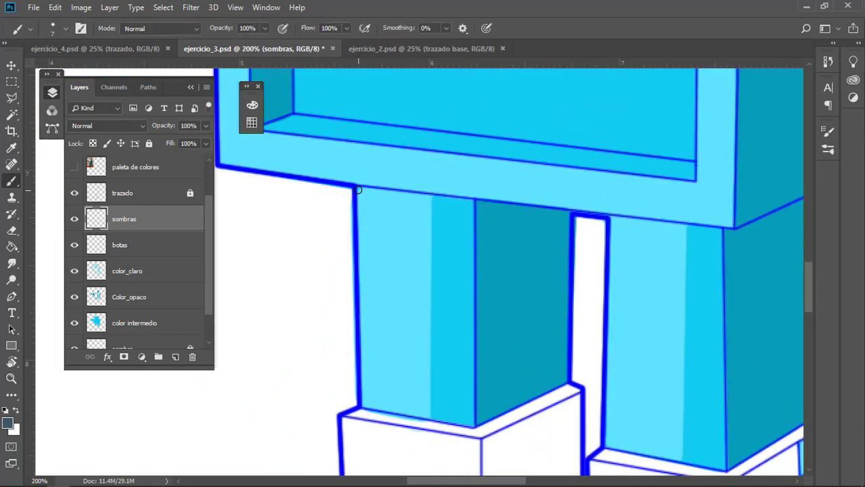
shift+click(478, 203)
shift+click(569, 215)
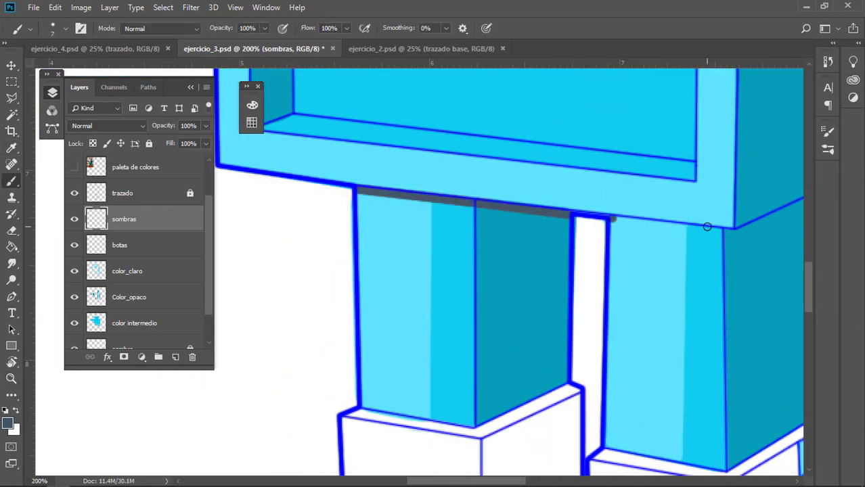
shift+click(724, 229)
drag(724, 228, 551, 249)
shift+click(643, 213)
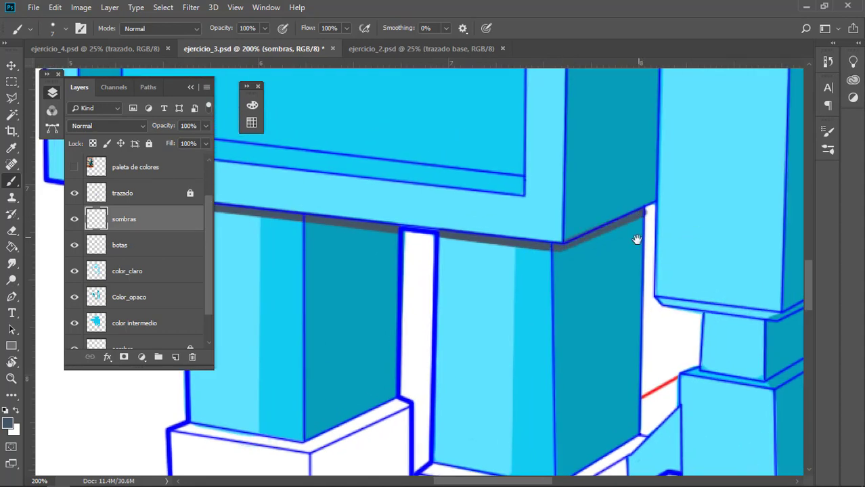
key(e)
mouse_move(637, 240)
mouse_down()
mouse_move(618, 239)
mouse_move(631, 207)
mouse_up()
drag(623, 289, 593, 224)
- Paint a 7 px shadow band at the top of the hanging arm's wrist, on its dark side below the forearm
drag(573, 292, 506, 334)
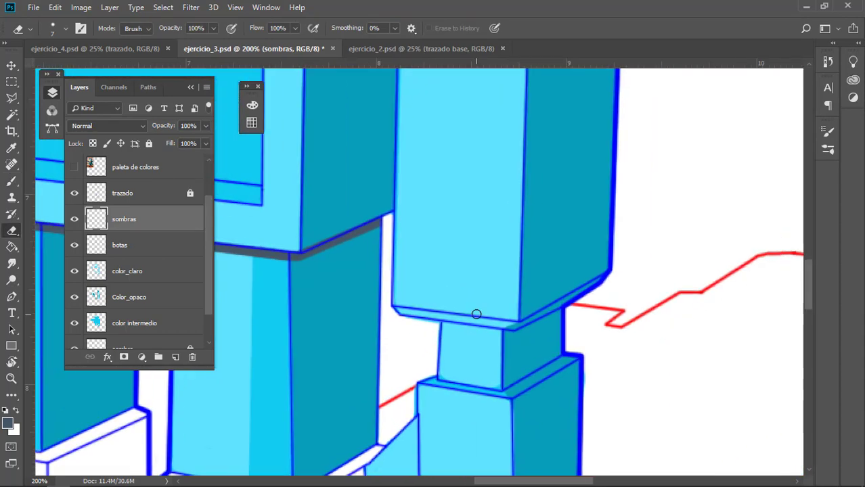
key(b)
shift+click(563, 311)
scroll(565, 309, down, 3)
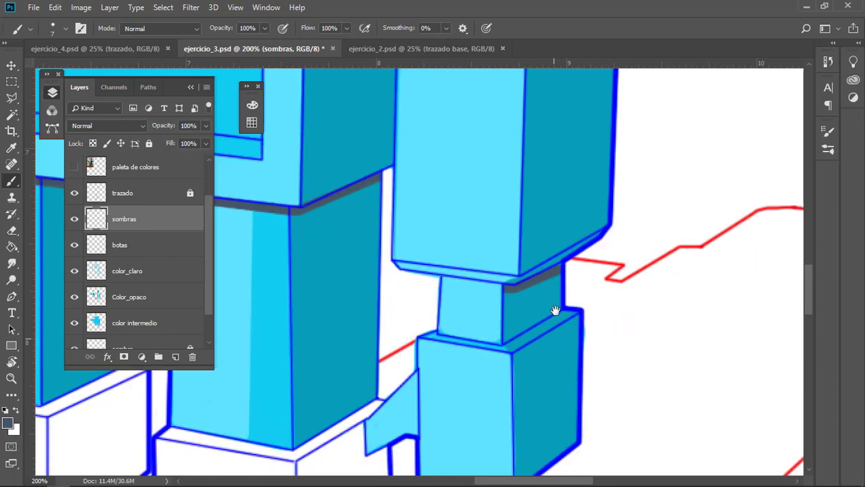
- Resample the grey shadow colour and paint a thin shadow strip at the outer end of the neck's dark side
drag(465, 303, 482, 413)
alt+click(530, 349)
alt+click(529, 350)
alt+click(529, 350)
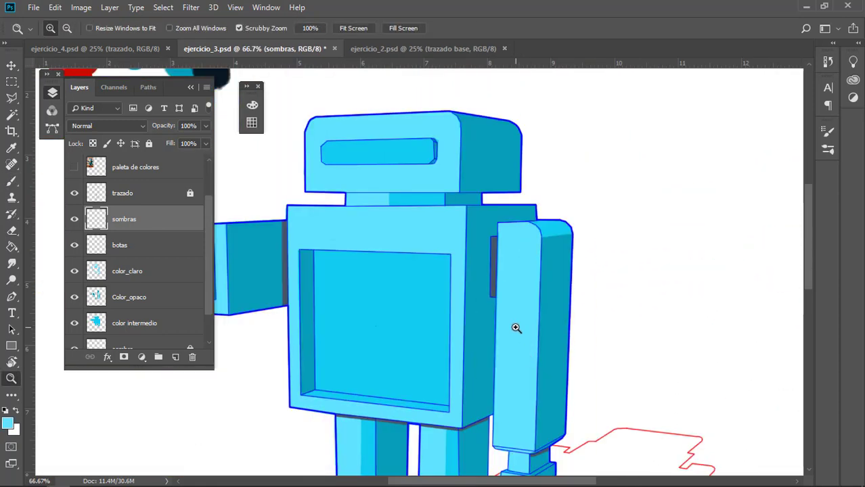
alt+click(500, 266)
scroll(458, 190, left, 3)
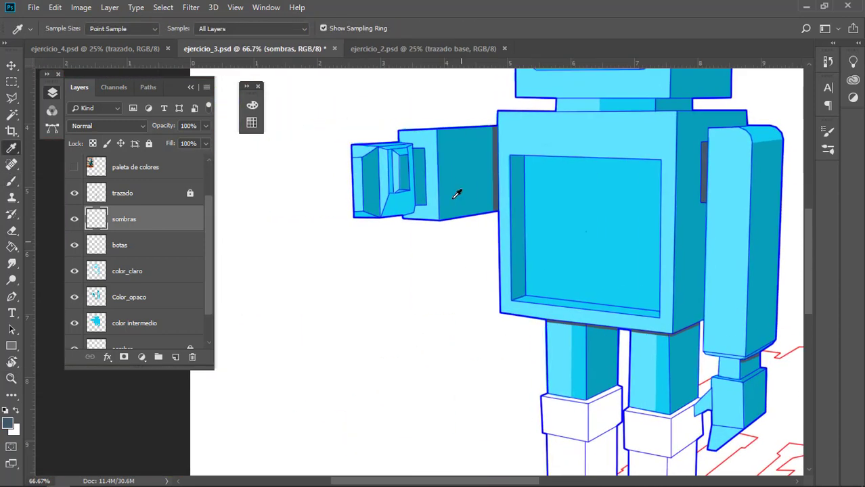
key(z)
scroll(507, 305, up, 2)
click(485, 261)
click(659, 181)
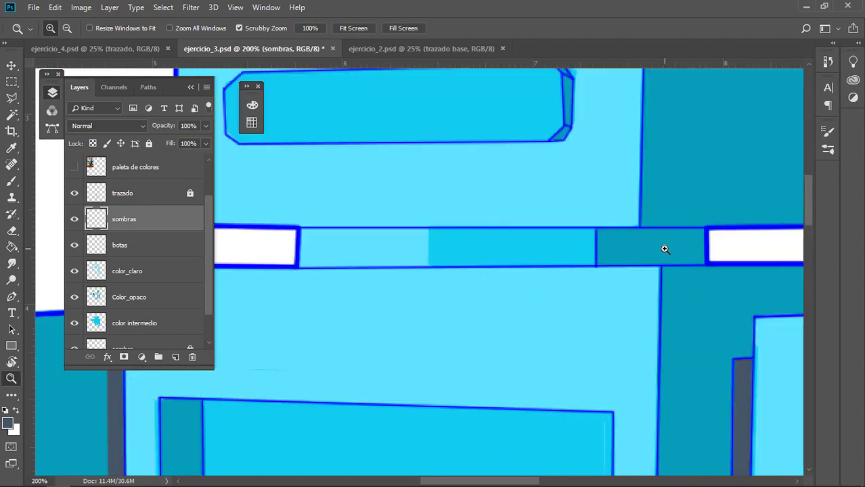
key(b)
alt+click(702, 241)
alt+click(724, 240)
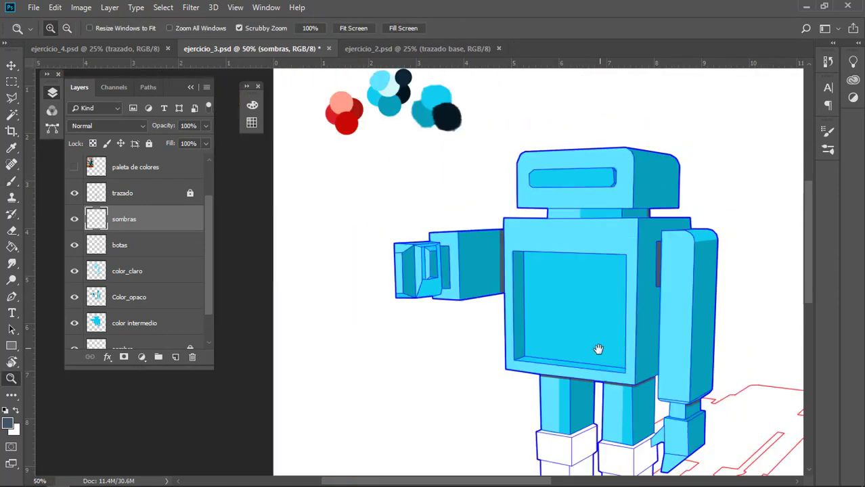
- On sombras, paint a 7 px shadow strip on the dark panel where the outstretched arm's hand meets the forearm
click(555, 286)
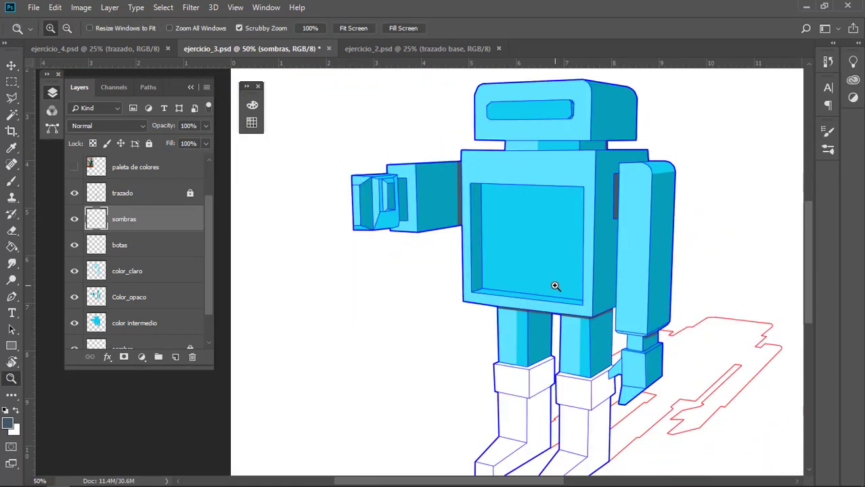
click(127, 245)
drag(533, 195, 532, 261)
double_click(421, 247)
key(b)
click(133, 222)
key(z)
click(473, 279)
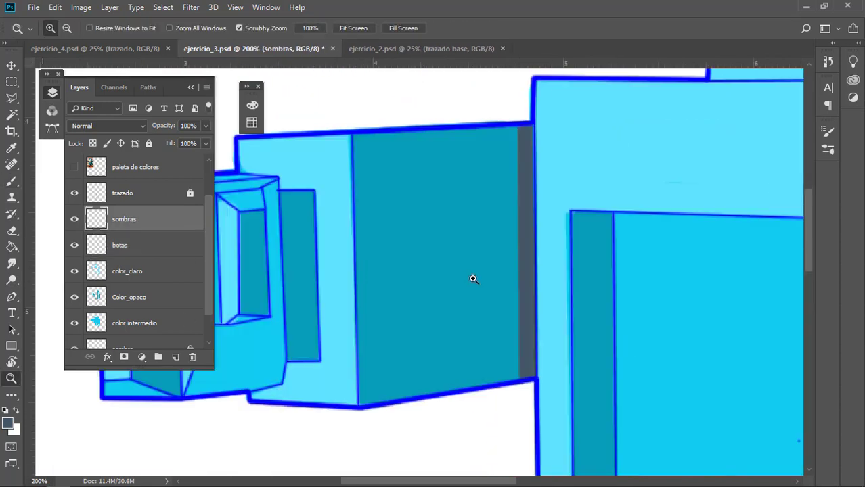
key(b)
drag(261, 196, 360, 217)
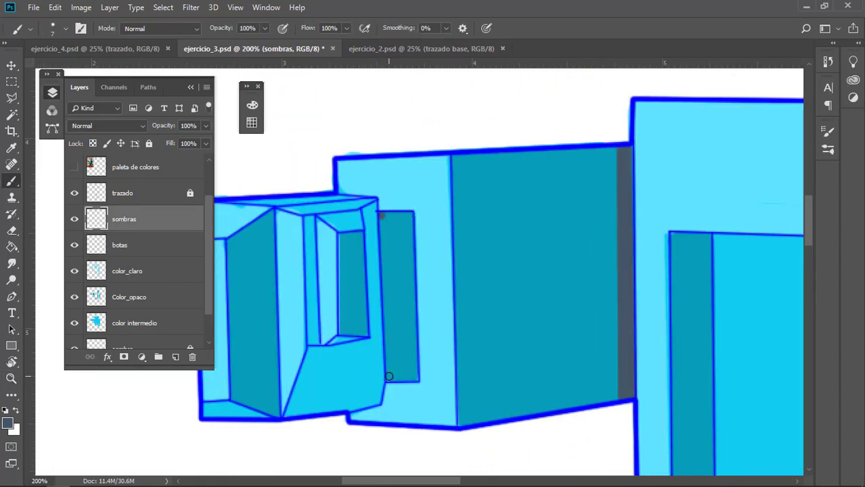
shift+click(389, 376)
key(e)
drag(378, 338, 494, 364)
key(b)
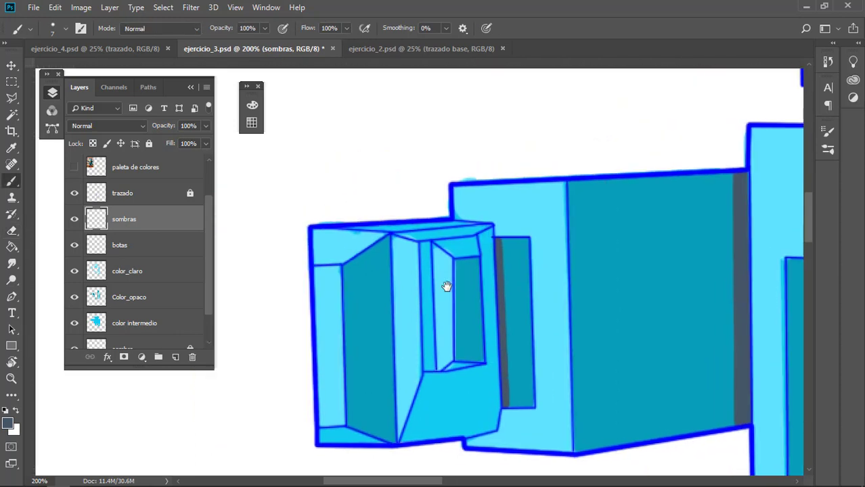
shift+click(395, 440)
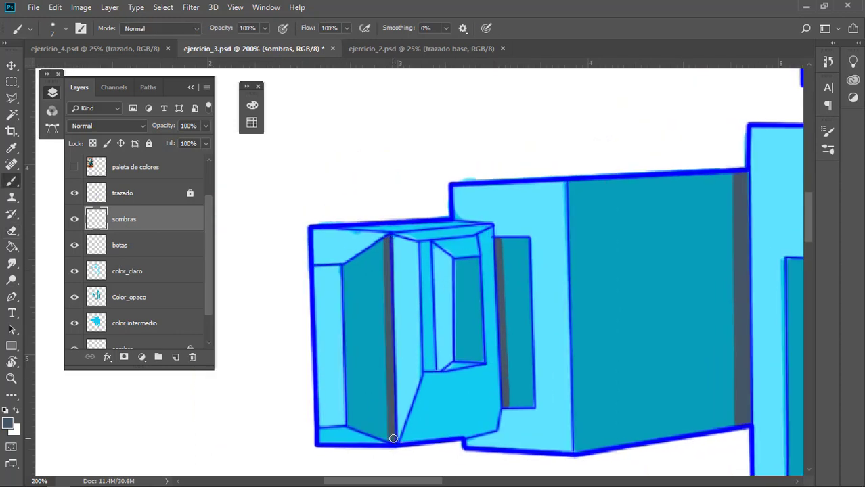
key(ctrl+z)
- Switch to color_claro, sample the light cyan, and touch up the upper edge of the outstretched hand
ctrl+click(377, 248)
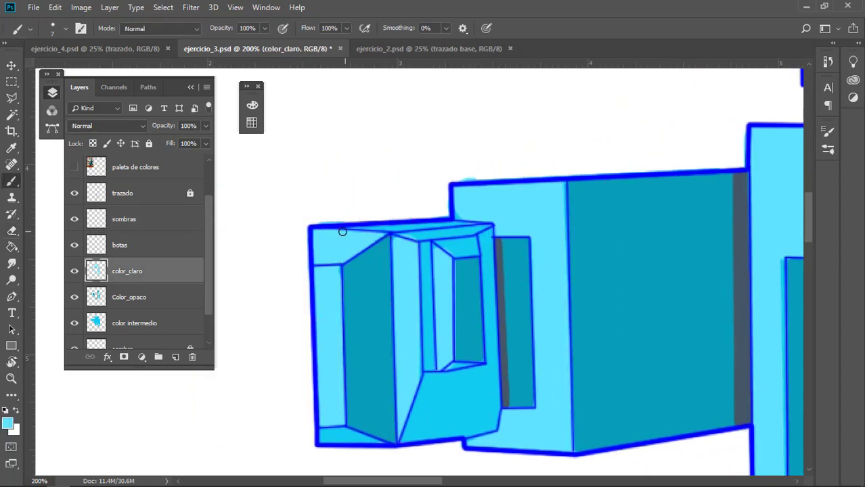
drag(593, 426, 536, 300)
mouse_move(461, 113)
mouse_down()
mouse_move(435, 280)
mouse_move(375, 266)
mouse_up()
key(e)
alt+click(558, 287)
drag(558, 287, 585, 394)
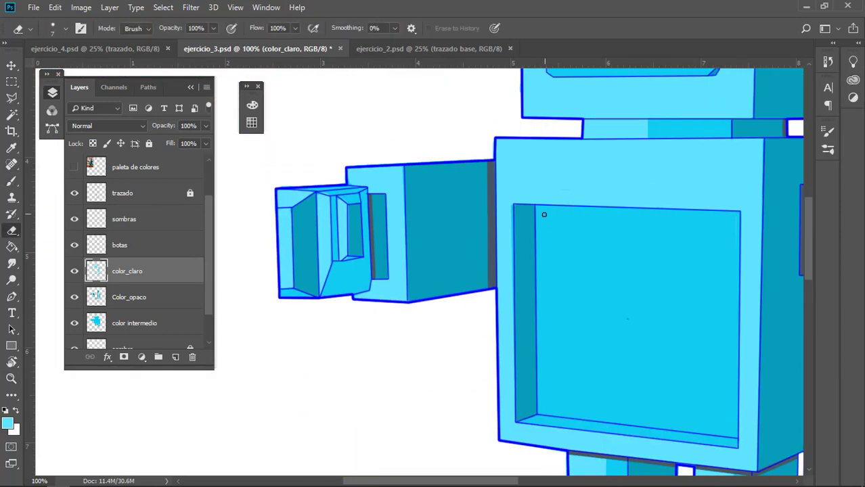
- Sample the grey shadow colour again for brush work at the chest recess's upper corner
ctrl+click(523, 232)
ctrl+click(523, 232)
drag(525, 230, 521, 257)
key(b)
shift+click(545, 227)
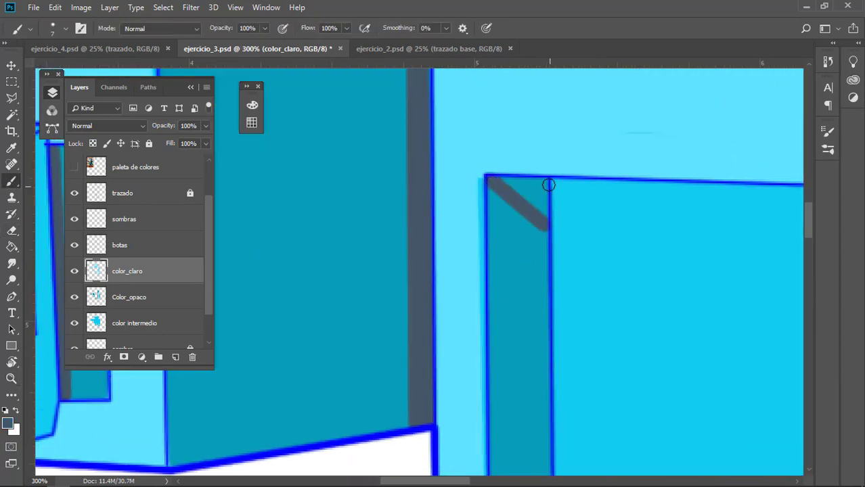
key(ctrl+alt+z)
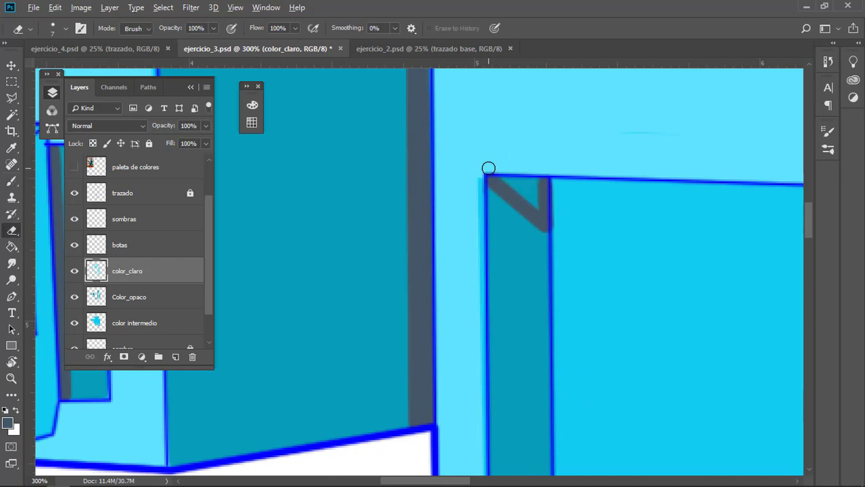
key(ctrl+alt+z)
- On sombras, paint a filled triangular shadow at the top of the chest recess's dark side and trim its outer edges
key(alt+])
key(alt+])
shift+click(547, 249)
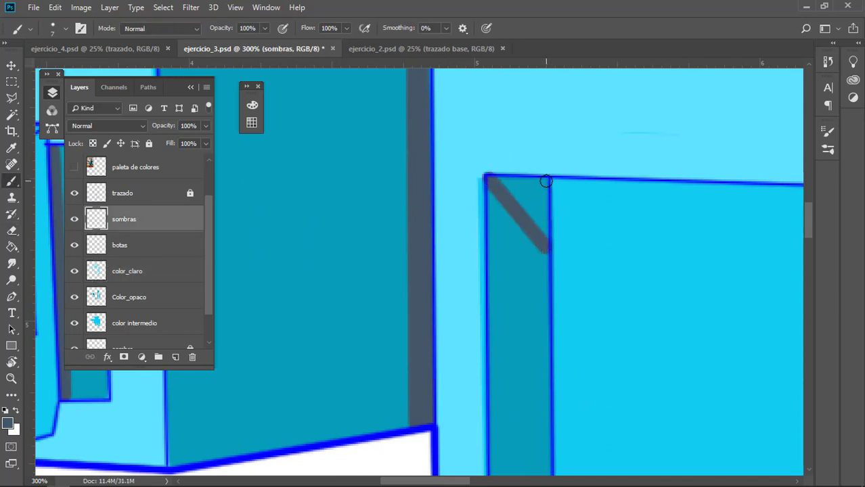
shift+click(541, 179)
shift+click(488, 178)
key(e)
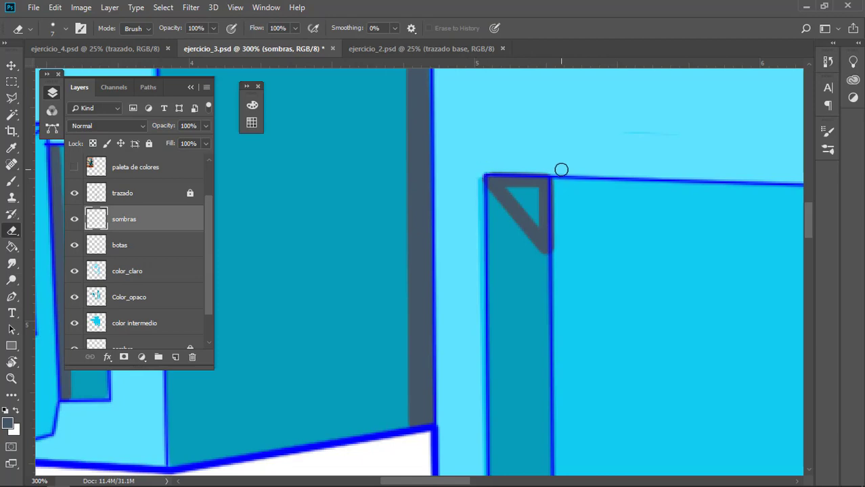
key(b)
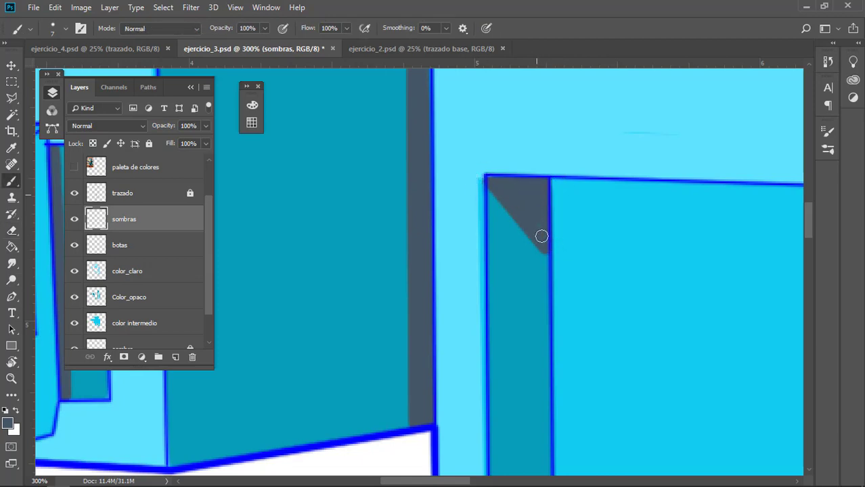
- Refine the lower tip of the chest recess's triangular shadow with a 3 px brush
key(z)
alt+click(564, 290)
alt+click(564, 290)
alt+click(564, 290)
alt+click(563, 289)
alt+click(564, 289)
click(602, 318)
click(595, 283)
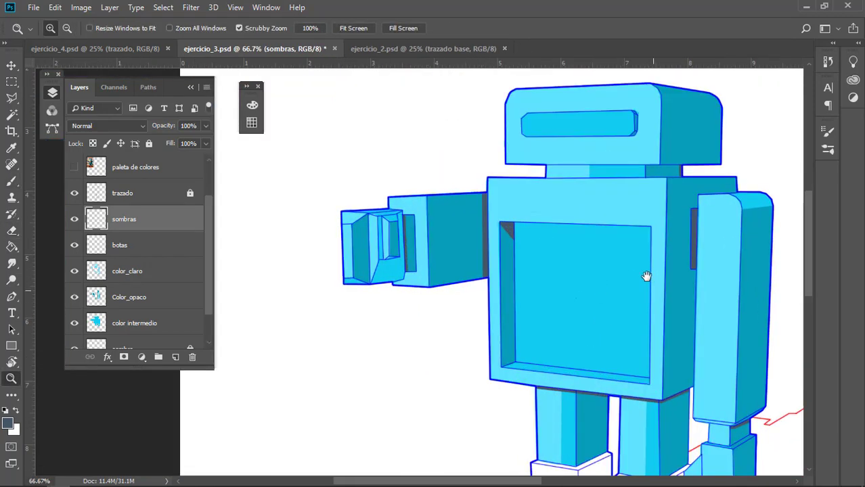
drag(646, 276, 624, 241)
click(513, 217)
click(507, 215)
click(500, 215)
click(492, 215)
key(b)
drag(412, 136, 408, 137)
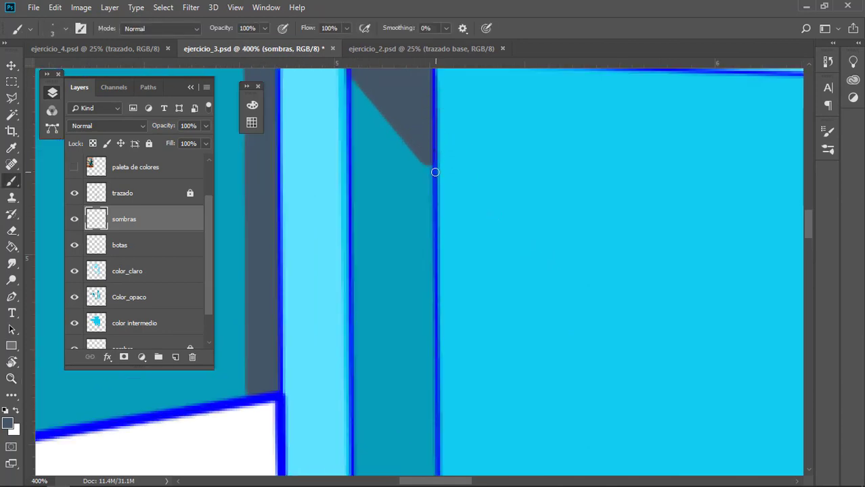
- On sombras, paint a filled triangular shadow beneath the torso on the right leg's dark side with a 9 px brush
key(z)
alt+click(460, 193)
alt+click(460, 193)
drag(515, 379, 260, 249)
alt+click(593, 254)
alt+click(593, 255)
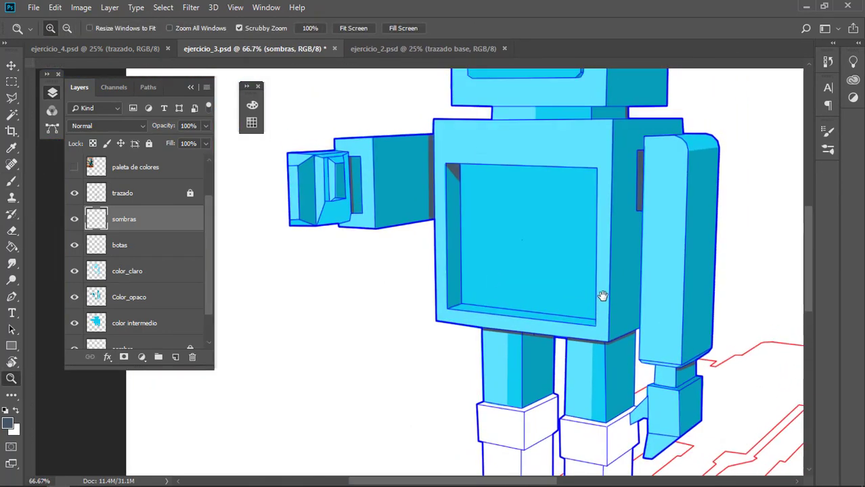
drag(603, 295, 570, 180)
key(b)
scroll(617, 217, up, 2)
mouse_move(487, 235)
mouse_down()
mouse_move(471, 251)
mouse_move(474, 230)
mouse_up()
drag(555, 259, 547, 204)
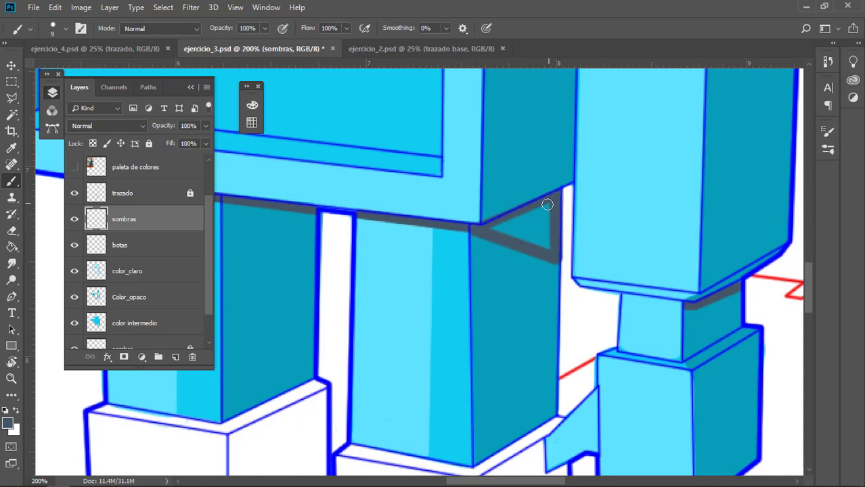
drag(493, 245, 570, 251)
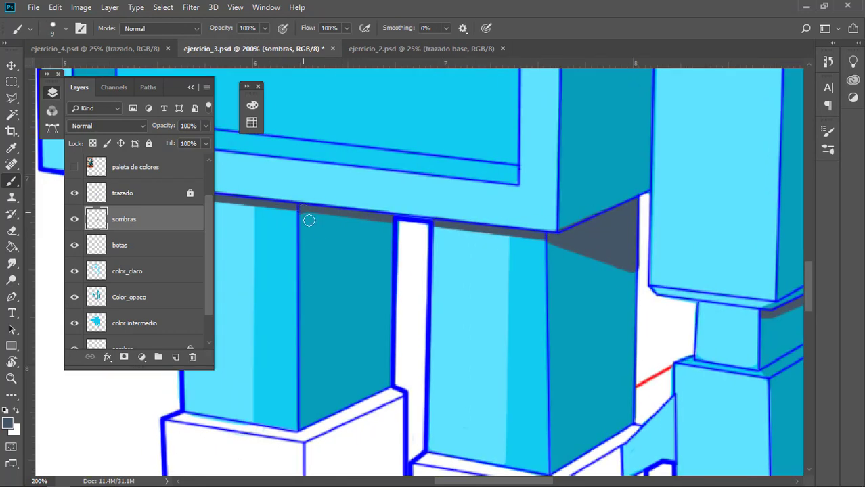
- Paint a filled triangular shadow at the top of the left leg's dark side and trim the overspill on both leg shadows
drag(309, 219, 390, 263)
drag(320, 216, 358, 229)
key(e)
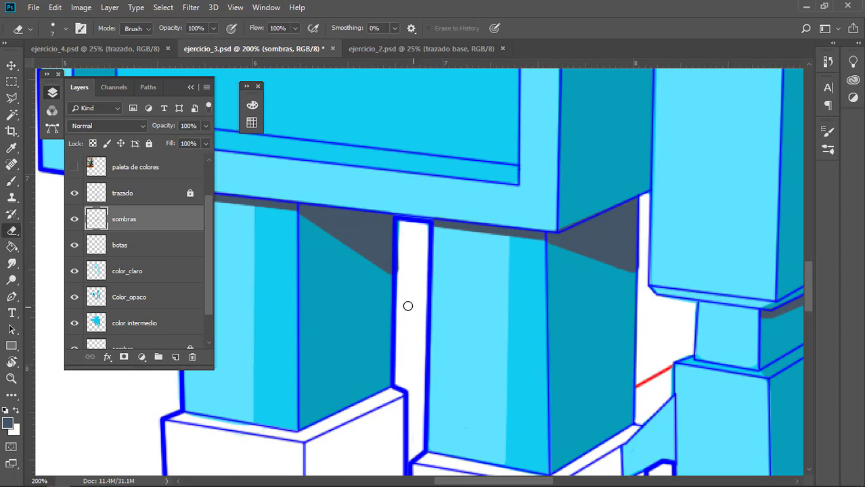
drag(641, 270, 577, 282)
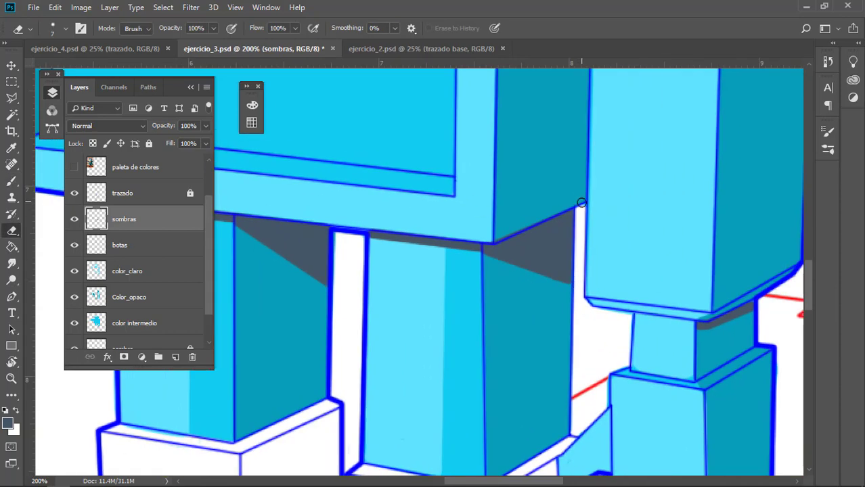
key(b)
click(572, 281)
key(e)
- Paint a filled triangular shadow on the dark side of the neck, under the head, with a 4 px brush
key(z)
alt+click(627, 351)
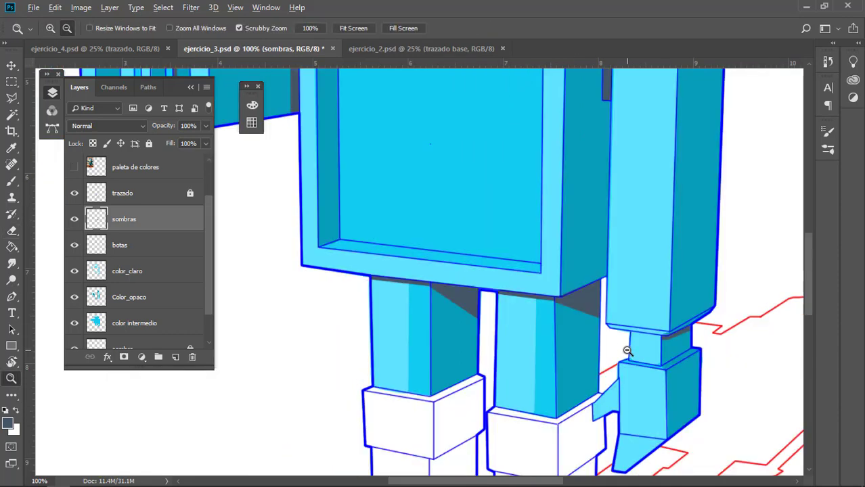
alt+click(626, 350)
mouse_move(652, 197)
mouse_down()
mouse_move(624, 336)
mouse_move(645, 289)
mouse_move(608, 318)
mouse_up()
key(e)
key(z)
click(563, 211)
click(563, 211)
click(563, 211)
key(b)
drag(546, 209, 540, 209)
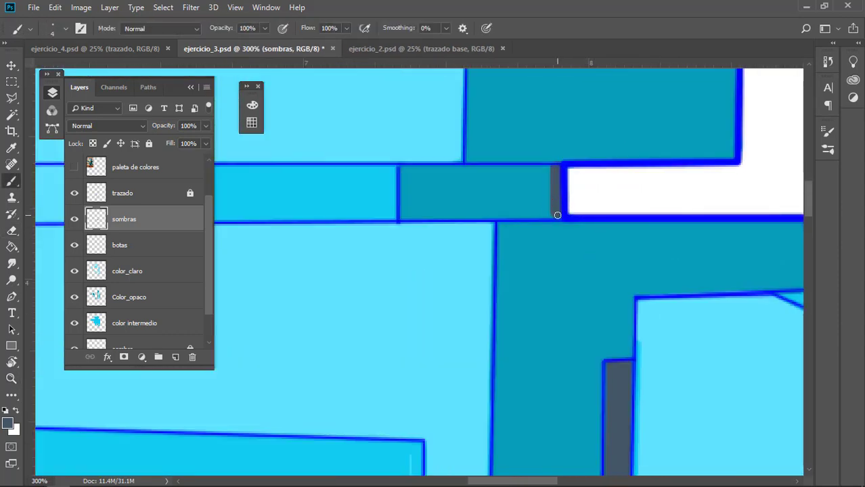
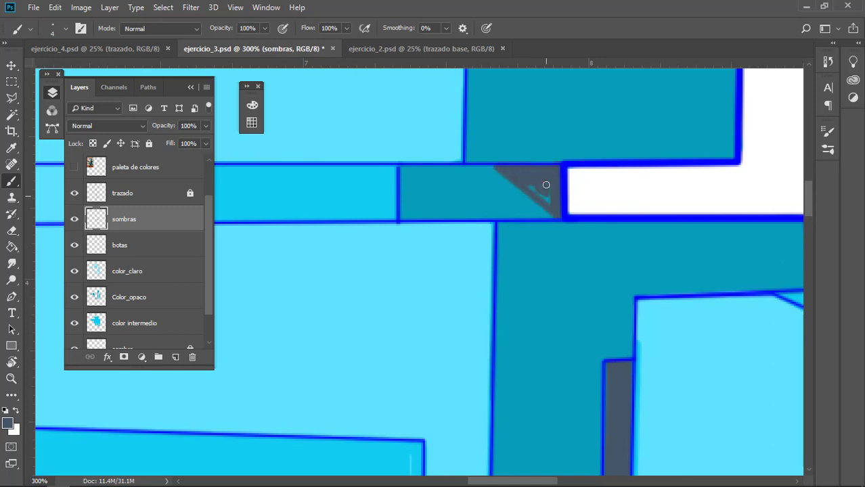
drag(498, 220, 551, 258)
- Extend the shadow on the lowered arm's wrist into a filled triangle under the sleeve with a 12 px brush
key(z)
alt+click(550, 259)
alt+click(550, 259)
alt+click(550, 259)
alt+click(550, 259)
drag(513, 431, 492, 222)
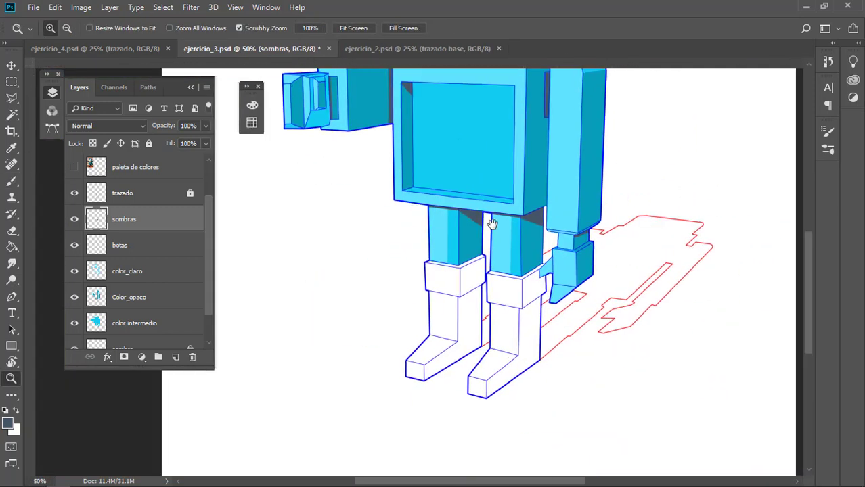
key(b)
key(z)
click(531, 235)
click(531, 236)
click(532, 235)
key(b)
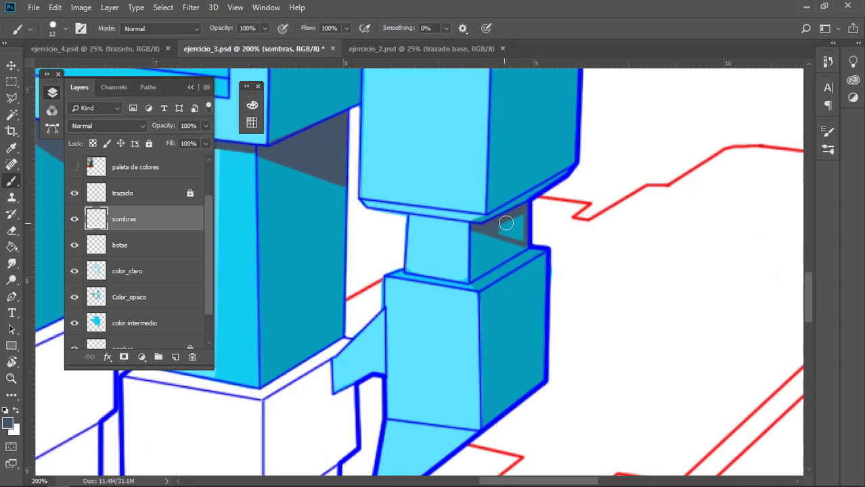
key(z)
key(b)
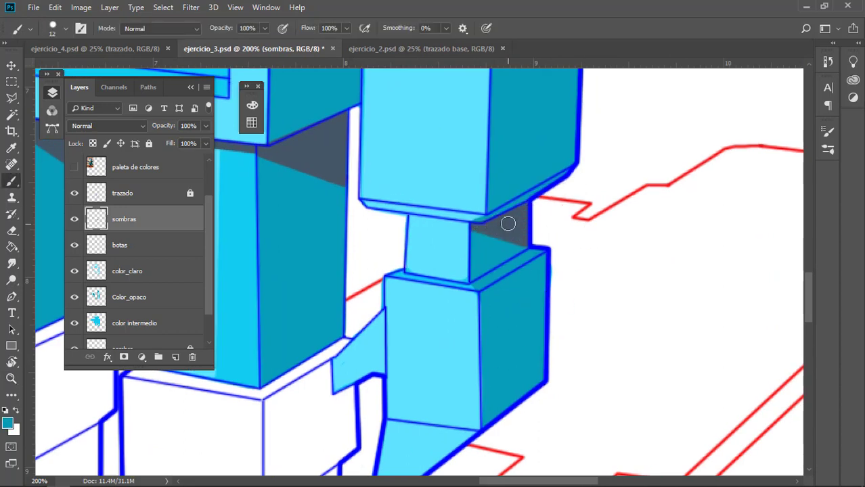
- Switch to the botas layer and sample the bright red from the colour palette
key(z)
alt+click(494, 297)
alt+click(494, 297)
drag(558, 134, 520, 214)
alt+click(519, 215)
alt+click(520, 214)
click(500, 234)
click(501, 233)
drag(513, 165, 553, 289)
click(141, 254)
key(b)
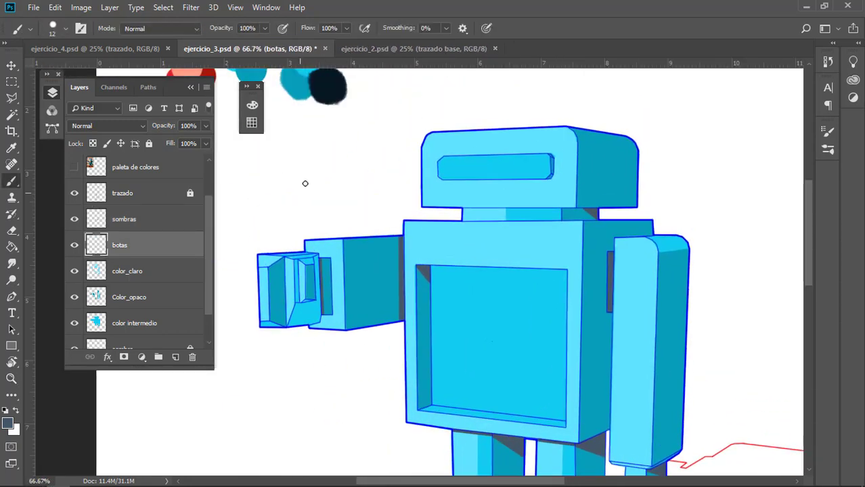
drag(306, 175, 385, 268)
key(i)
click(254, 186)
- On botas, outline and fill the front faces of the left boot's cuff and shaft with the bright red
key(z)
drag(599, 467, 574, 299)
click(528, 453)
click(528, 453)
mouse_move(524, 460)
mouse_down()
mouse_move(531, 231)
mouse_move(533, 314)
mouse_up()
key(b)
mouse_move(463, 136)
mouse_down()
mouse_move(478, 208)
mouse_move(614, 328)
mouse_move(484, 217)
mouse_move(501, 250)
mouse_move(594, 246)
mouse_move(558, 244)
mouse_move(514, 291)
mouse_move(575, 291)
mouse_move(599, 311)
mouse_move(563, 239)
mouse_up()
click(464, 244)
drag(465, 244, 468, 149)
shift+click(473, 319)
shift+click(568, 337)
shift+click(567, 168)
mouse_move(567, 169)
mouse_down()
mouse_move(502, 159)
mouse_move(492, 166)
mouse_move(498, 193)
mouse_move(550, 187)
mouse_move(530, 343)
mouse_move(562, 235)
mouse_up()
- Fill the left boot's instep and toe face with the bright red using a 17 px brush
key(bracketright)
key(bracketleft)
mouse_move(514, 271)
mouse_down()
mouse_move(535, 208)
mouse_move(467, 271)
mouse_move(504, 228)
mouse_up()
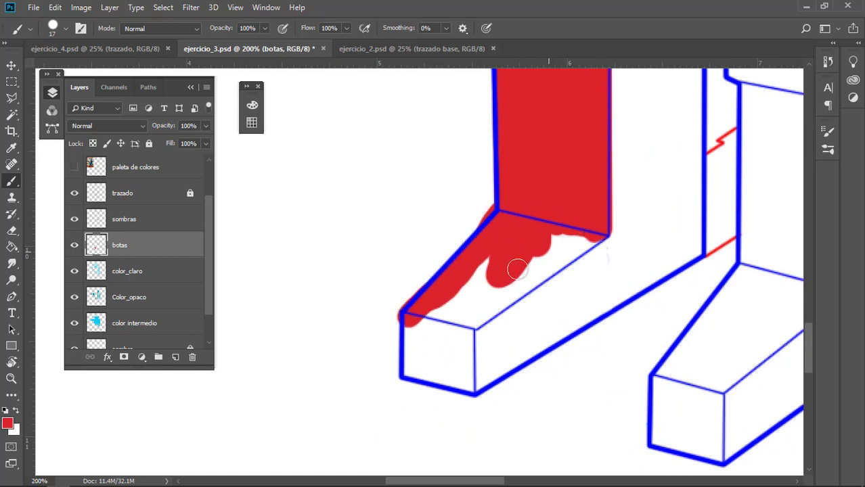
mouse_move(516, 270)
mouse_down()
mouse_move(468, 322)
mouse_move(465, 401)
mouse_move(421, 388)
mouse_move(409, 324)
mouse_move(517, 252)
mouse_move(506, 284)
mouse_move(431, 350)
mouse_move(448, 367)
mouse_up()
- Outline the upper and inner edges of the right boot's front cuff and shaft faces with straight red strokes
mouse_move(796, 142)
mouse_down()
mouse_move(564, 241)
mouse_move(565, 339)
mouse_up()
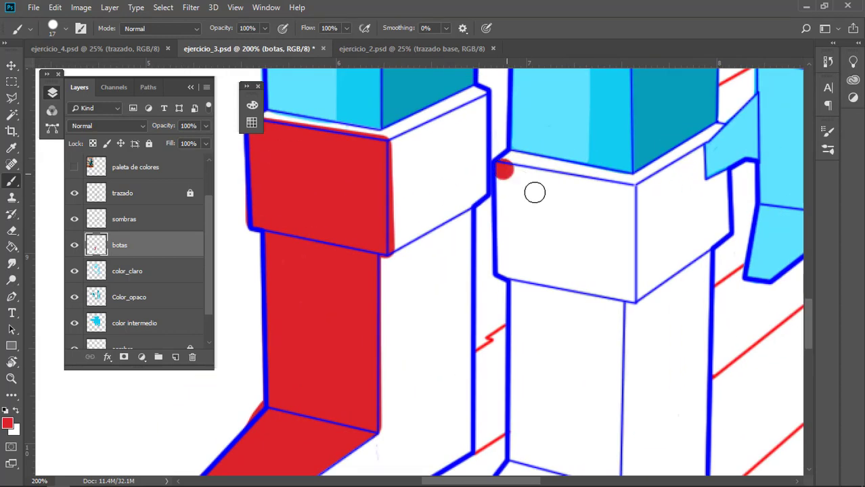
shift+click(629, 192)
drag(628, 192, 628, 112)
shift+click(626, 216)
shift+click(607, 209)
drag(608, 229, 602, 176)
shift+click(605, 172)
shift+click(604, 348)
- Outline the right boot's instep and toe face with straight 17 px red strokes
drag(604, 348, 623, 195)
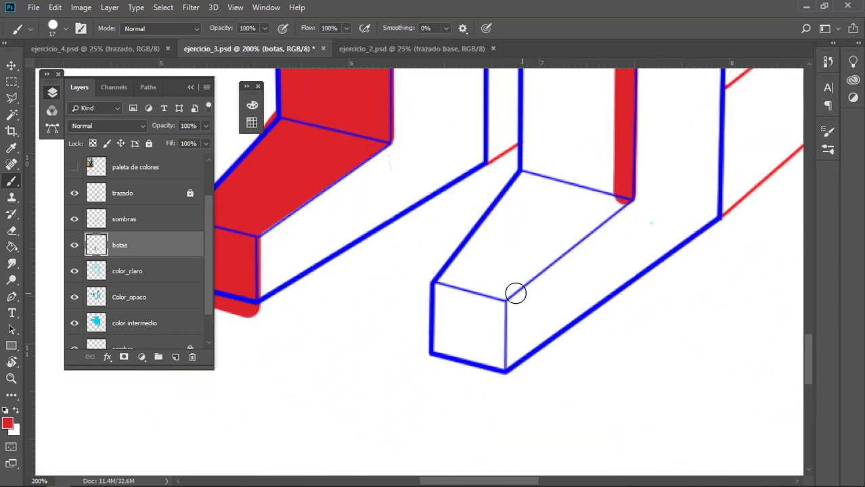
shift+click(506, 298)
shift+click(504, 371)
shift+click(430, 353)
shift+click(433, 283)
scroll(575, 217, up, 5)
scroll(575, 217, left, 1)
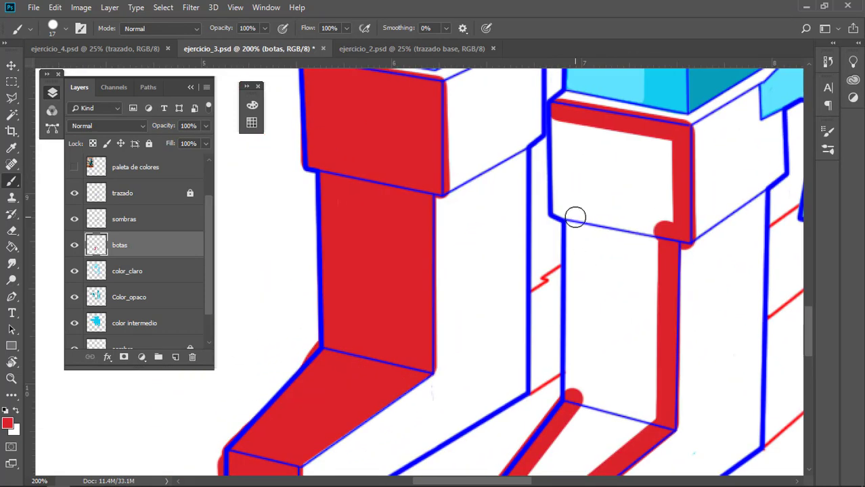
- Close the red outline around the right boot's cuff face and fill the cuff solid
shift+click(576, 217)
shift+click(562, 207)
shift+click(560, 114)
drag(586, 159, 596, 162)
mouse_move(590, 162)
mouse_down()
mouse_move(631, 137)
mouse_move(643, 150)
mouse_move(636, 177)
mouse_move(658, 168)
mouse_move(610, 235)
mouse_up()
- Select and bucket-fill the right boot's remaining interior red, deselect it, and cover the leftover seams with a 33 px brush
scroll(610, 235, down, 3)
key(w)
click(622, 289)
key(g)
click(623, 289)
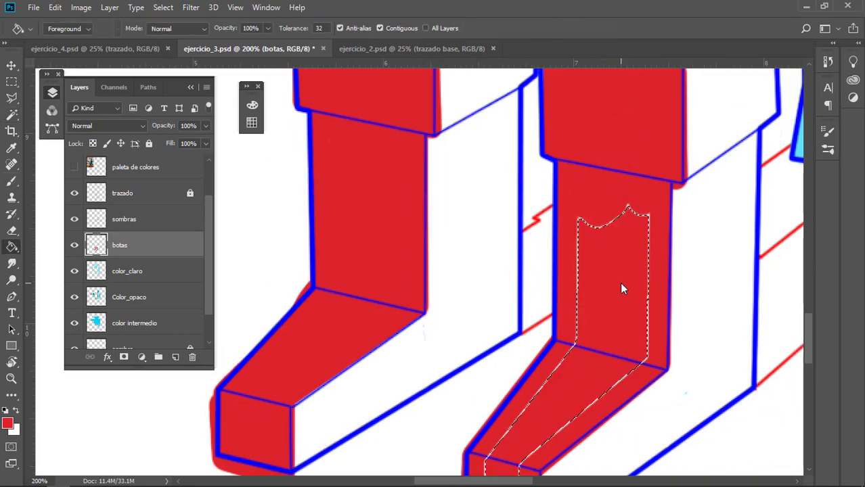
key(b)
key(ctrl+d)
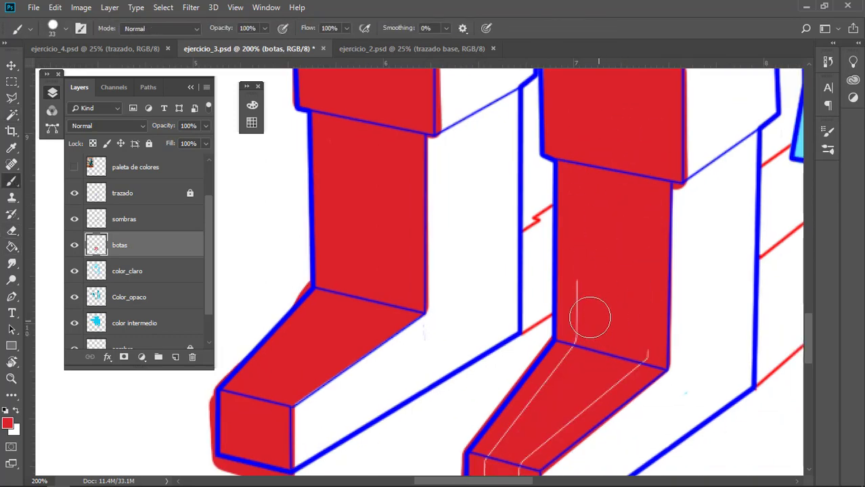
drag(590, 317, 566, 386)
drag(572, 384, 598, 286)
mouse_move(645, 269)
mouse_down()
mouse_move(581, 305)
mouse_move(527, 412)
mouse_move(541, 401)
mouse_up()
- Create a new layer named intemedio_botas and place it directly below botas
drag(641, 178, 637, 378)
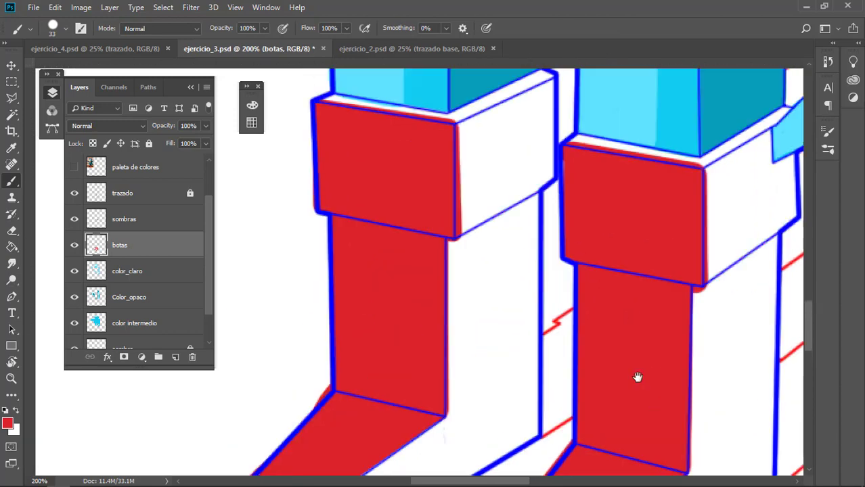
key(z)
alt+click(617, 371)
alt+click(615, 365)
alt+click(612, 345)
drag(612, 335, 543, 357)
click(543, 358)
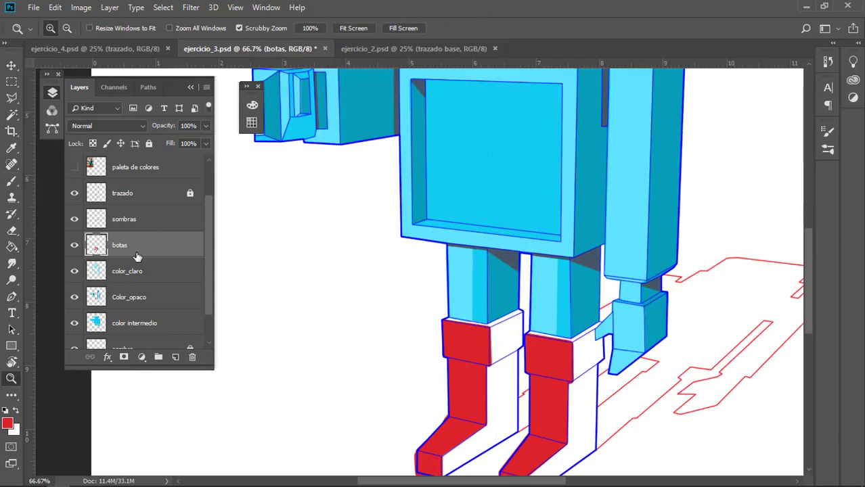
key(ctrl+shift+n)
text(s)
text(intemedio)
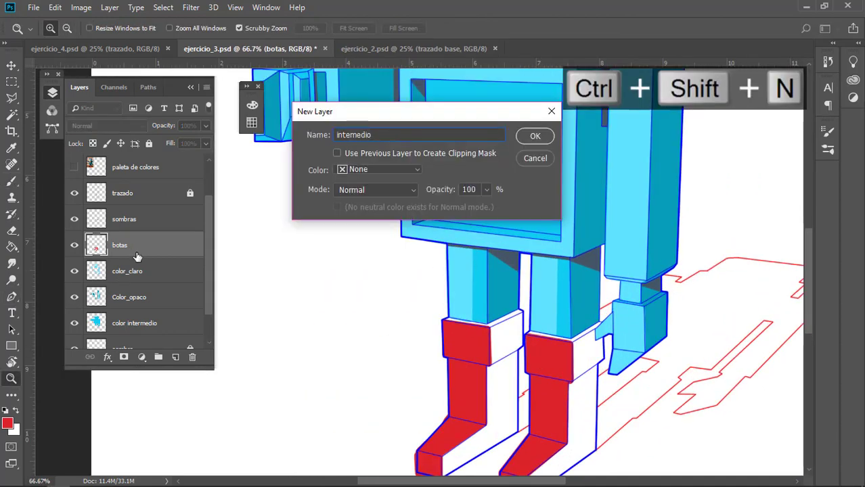
text(_botas)
key(Return)
drag(137, 257, 150, 281)
- On botas, erase the red overspill around the left boot's cuff and along its shaft with a 7 px eraser
click(501, 382)
click(501, 382)
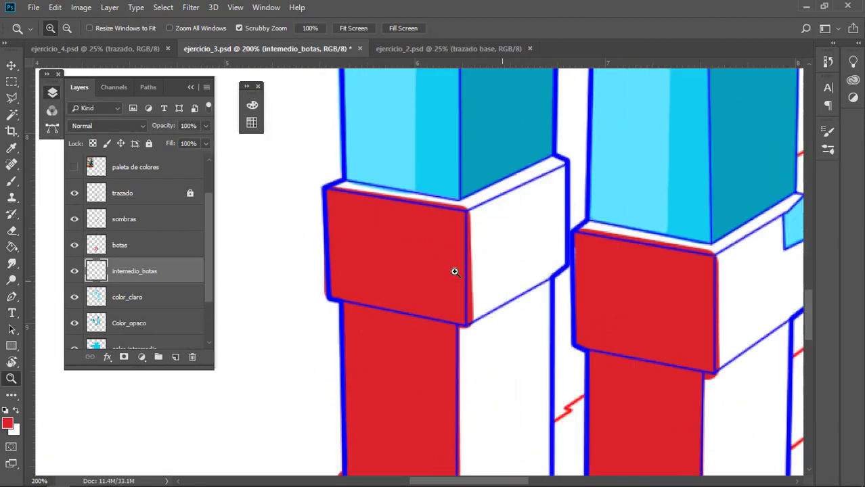
key(alt+bracketright)
key(e)
shift+click(470, 209)
shift+click(468, 323)
key(ctrl+z)
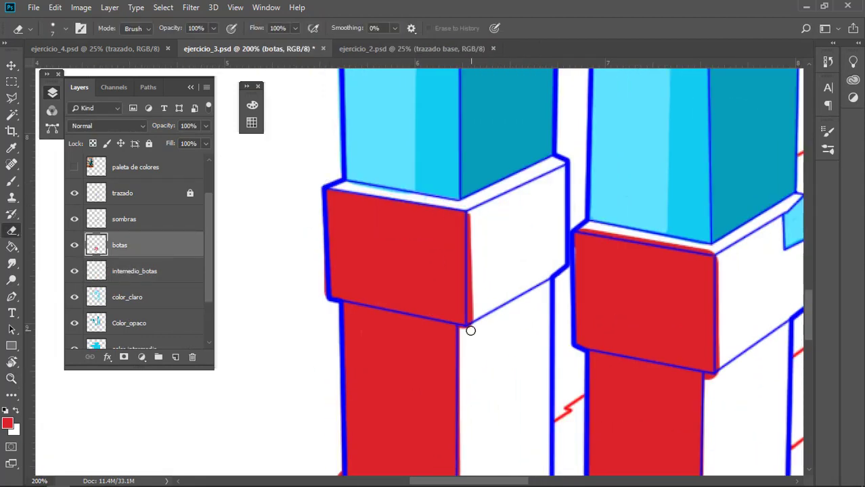
shift+click(472, 213)
drag(495, 280, 488, 234)
key(ctrl+z)
click(465, 167)
shift+click(464, 288)
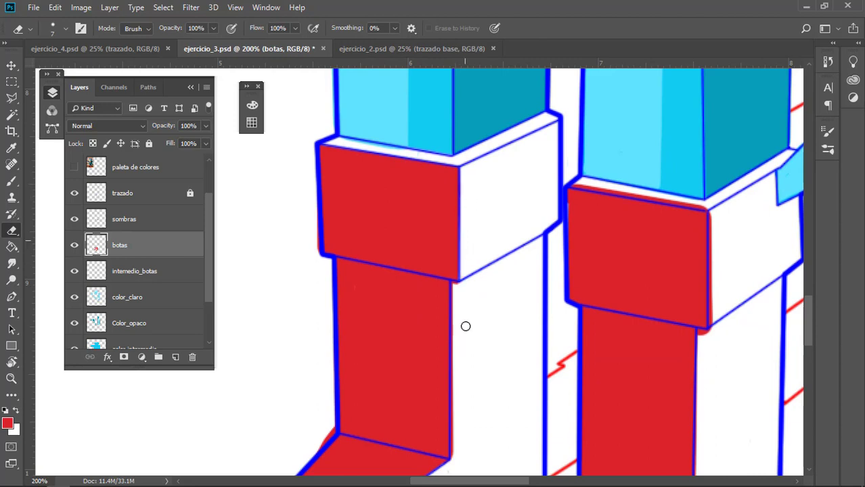
drag(465, 326, 448, 270)
- Erase the red overspill outside the left boot's outer edge and around its toe
drag(319, 111, 389, 131)
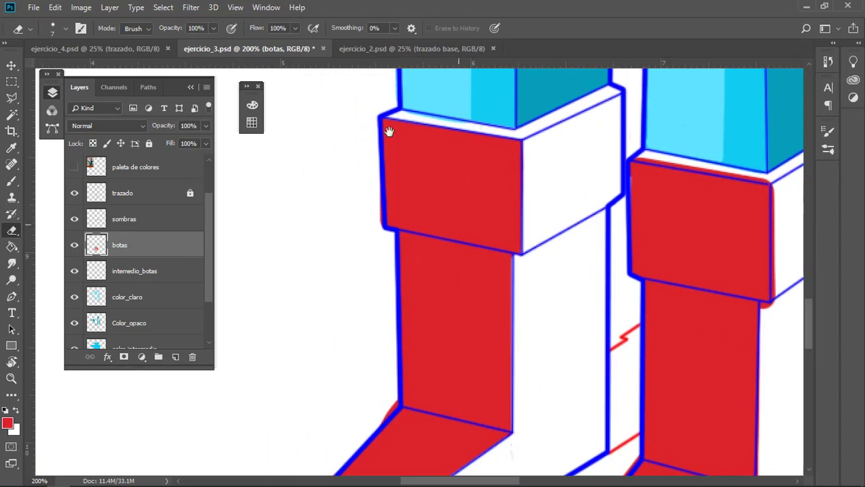
shift+click(377, 221)
drag(382, 409, 406, 240)
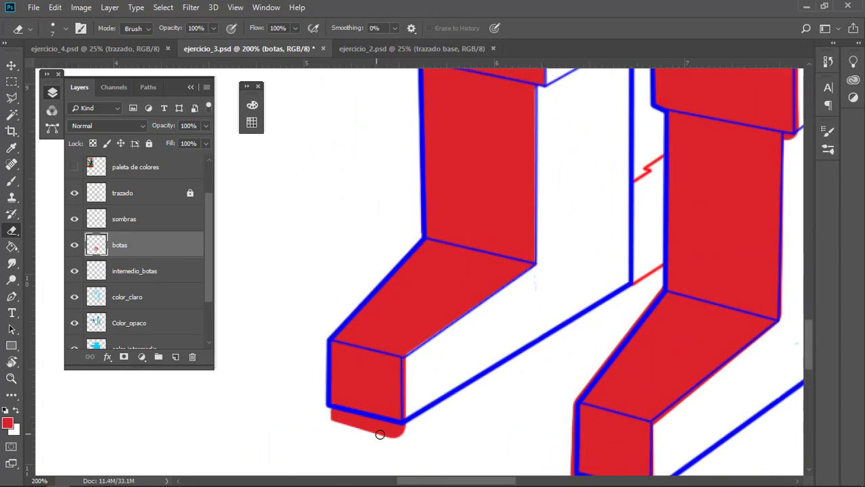
drag(401, 431, 329, 423)
drag(513, 388, 475, 378)
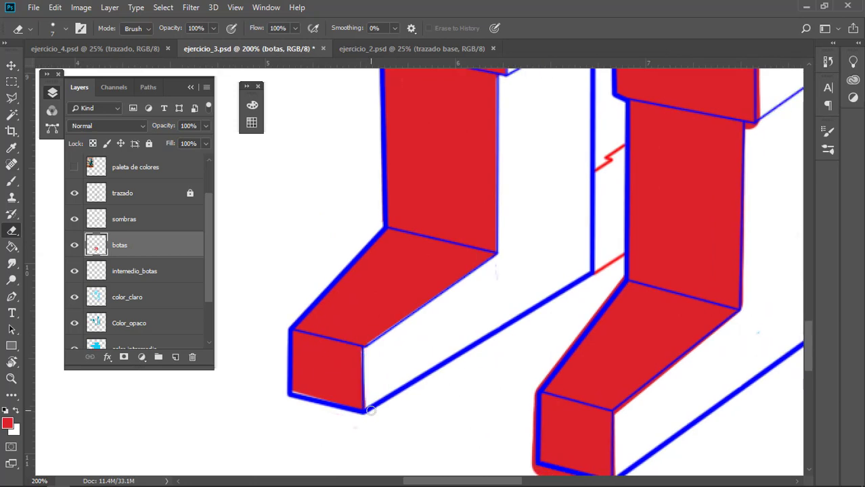
- Trim the red overspill around the right boot's toe and along its instep edge with straight eraser strokes
drag(595, 278, 402, 230)
drag(352, 346, 344, 427)
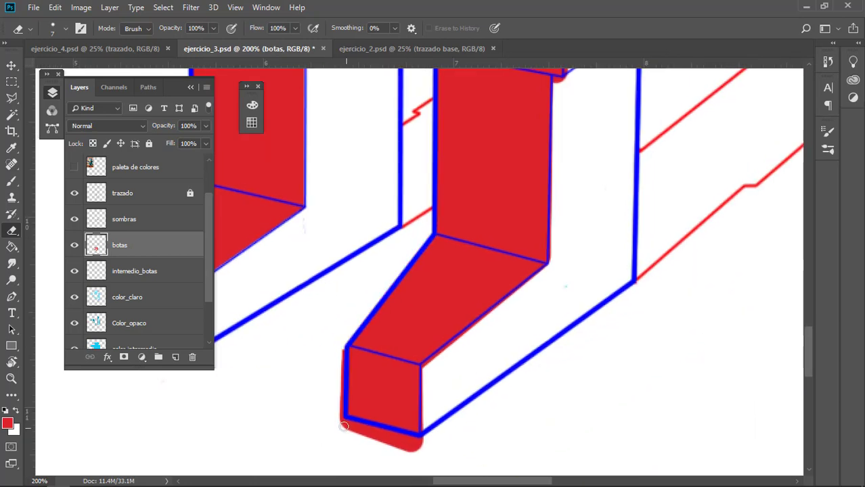
shift+click(420, 436)
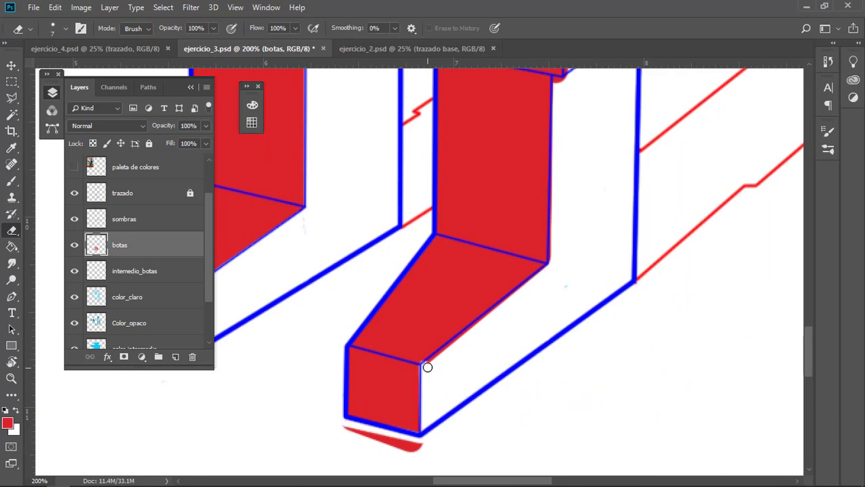
shift+click(551, 267)
- Erase the red overspill along the right boot's shaft and around its cuff
drag(555, 88, 600, 334)
shift+click(564, 136)
shift+click(573, 131)
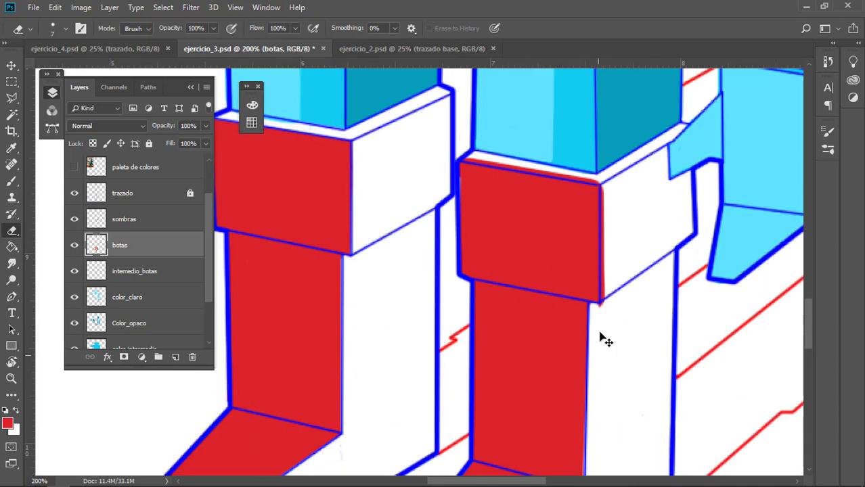
shift+click(603, 183)
shift+click(461, 156)
- Switch to intemedio_botas and sample the dark red from the palette for the boots' side faces
drag(469, 427, 604, 245)
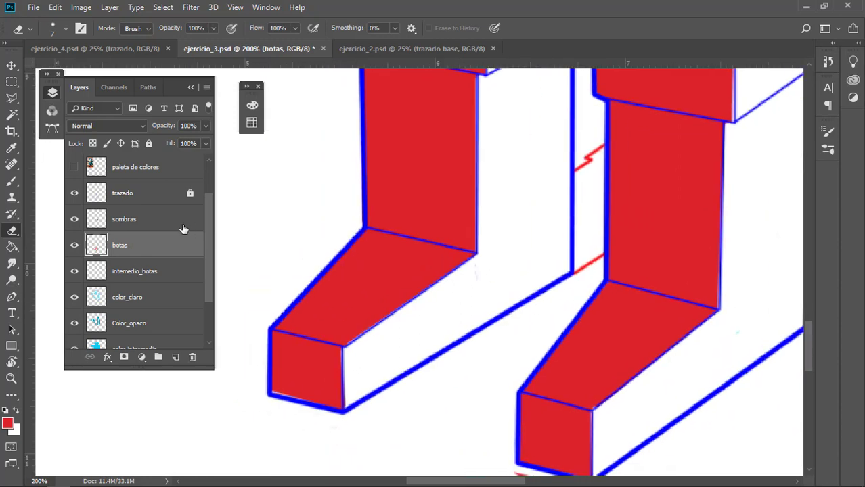
click(168, 271)
key(b)
drag(477, 252, 531, 420)
drag(417, 177, 570, 444)
key(i)
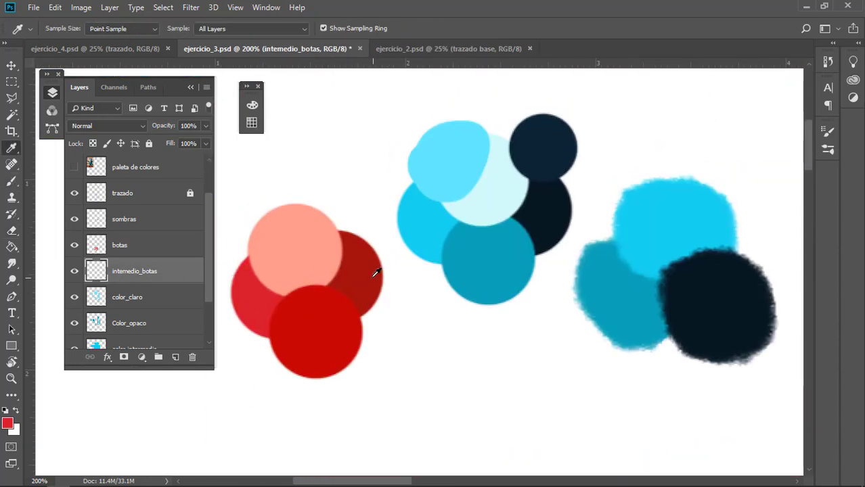
click(363, 277)
drag(471, 372, 462, 217)
key(ctrl+0)
key(z)
drag(417, 342, 480, 335)
key(v)
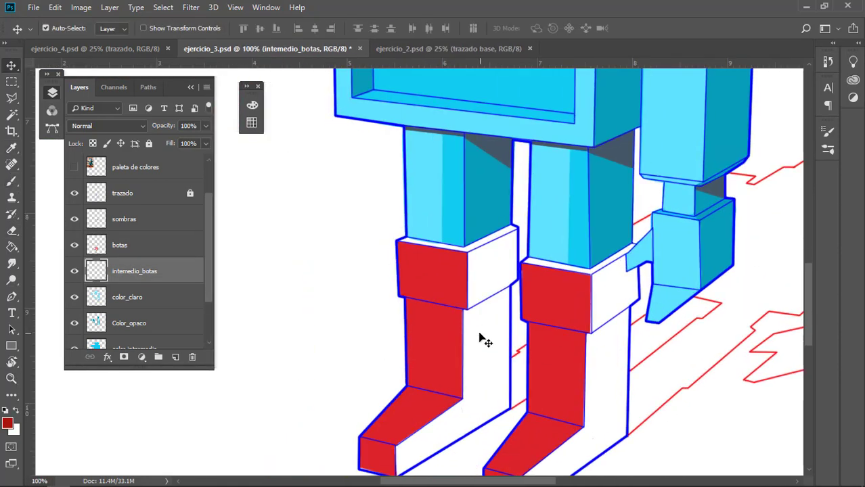
- Brush dark red over the side face of the left boot's foot and up along its shaft on intemedio_botas
click(480, 335)
click(162, 280)
key(z)
mouse_move(446, 257)
mouse_down()
mouse_move(464, 247)
mouse_move(454, 265)
mouse_move(463, 240)
mouse_move(396, 274)
mouse_move(332, 344)
mouse_up()
key(b)
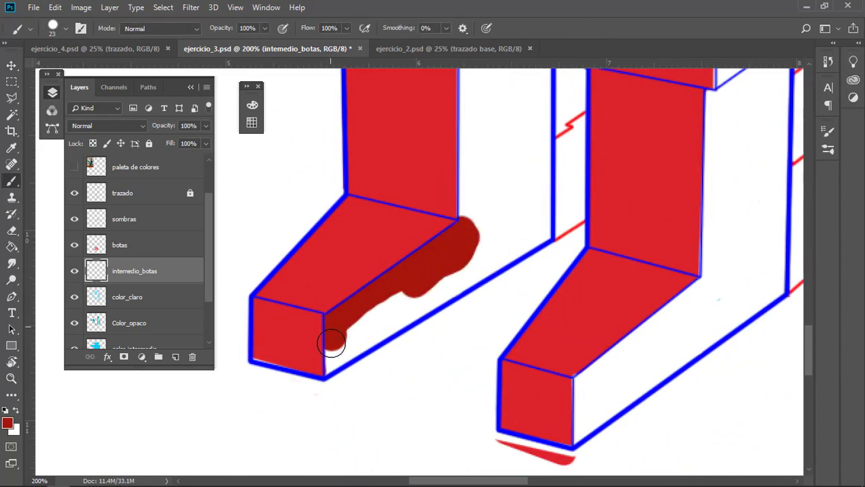
drag(473, 291, 419, 325)
drag(486, 265, 291, 391)
drag(479, 108, 502, 321)
drag(510, 465, 515, 222)
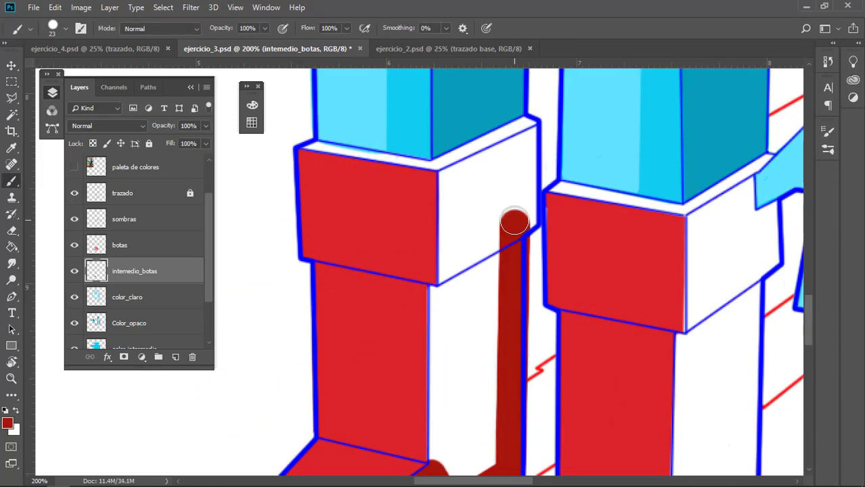
- Fill the left boot's cuff side and the rest of its shaft side with dark red
mouse_move(526, 139)
mouse_down()
mouse_move(446, 178)
mouse_move(434, 125)
mouse_move(421, 239)
mouse_up()
shift+click(422, 238)
drag(425, 447, 412, 371)
shift+click(410, 371)
drag(359, 411, 298, 437)
right_click(418, 366)
mouse_move(440, 342)
mouse_down()
mouse_move(446, 310)
mouse_move(437, 234)
mouse_up()
mouse_move(431, 223)
mouse_down()
mouse_move(435, 355)
mouse_move(448, 194)
mouse_up()
drag(496, 242, 448, 223)
- Paint the right boot's cuff, shaft and foot side faces dark red
drag(609, 197, 608, 304)
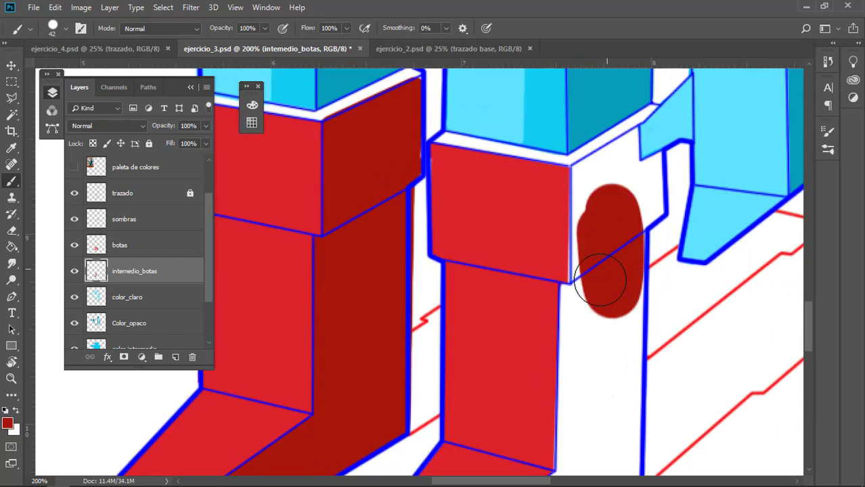
mouse_move(622, 352)
mouse_down()
mouse_move(595, 223)
mouse_move(578, 240)
mouse_up()
mouse_move(569, 132)
mouse_down()
mouse_move(556, 204)
mouse_move(444, 391)
mouse_up()
mouse_move(424, 419)
mouse_down()
mouse_move(403, 324)
mouse_move(396, 369)
mouse_up()
shift+click(571, 227)
drag(569, 188, 554, 350)
shift+click(566, 154)
drag(564, 172, 547, 310)
mouse_move(555, 260)
mouse_down()
mouse_move(552, 225)
mouse_move(517, 242)
mouse_up()
- Fill the right cuff's side up to the hand with a 17 px brush and move botas and intemedio_botas below color intermedio
alt+right_click(574, 247)
drag(573, 233, 572, 269)
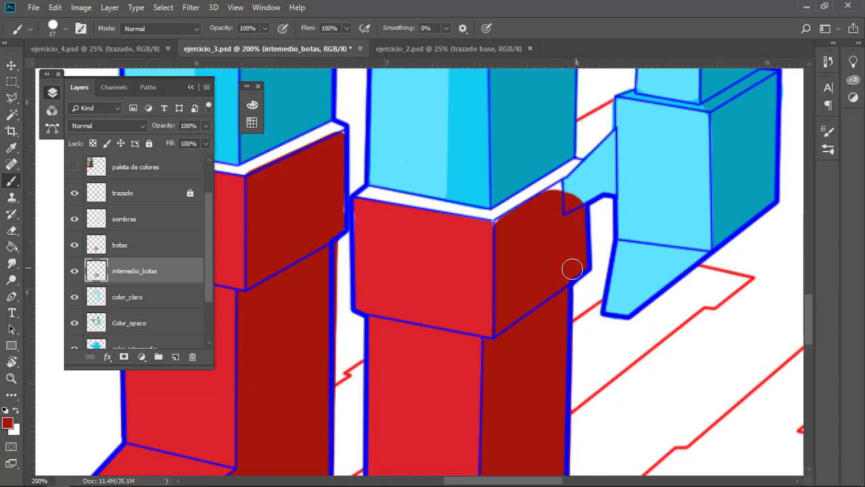
drag(575, 176, 589, 274)
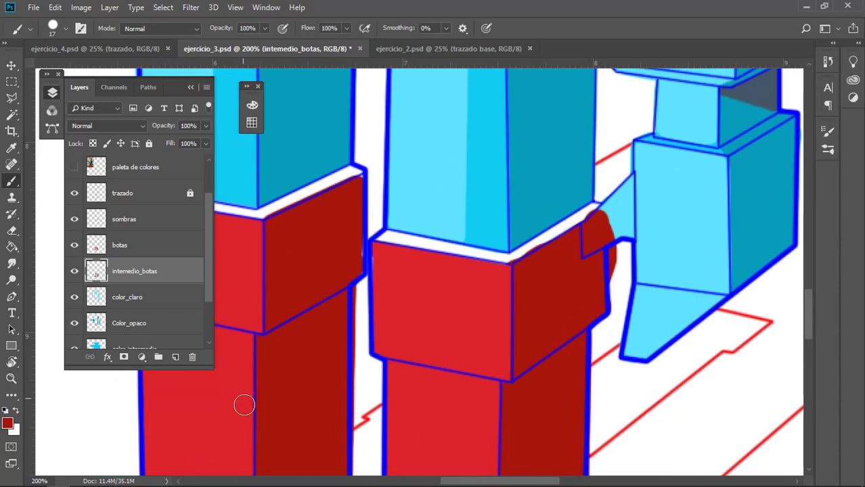
shift+click(199, 253)
mouse_move(199, 253)
mouse_down()
mouse_move(160, 438)
mouse_move(156, 285)
mouse_move(157, 298)
mouse_up()
drag(587, 296, 602, 307)
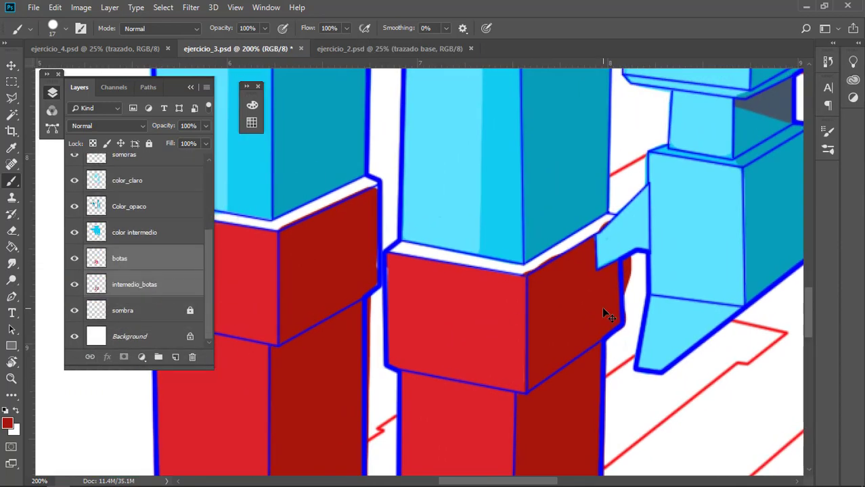
- Erase the dark red overspill on intemedio_botas around the right cuff near the hand and along the left boot's outer side edge
key(e)
alt+right_click(626, 299)
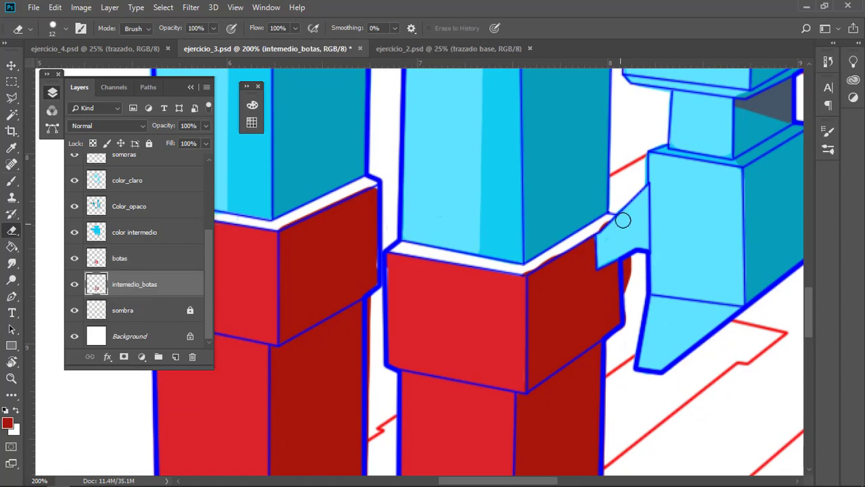
scroll(767, 235, left, 5)
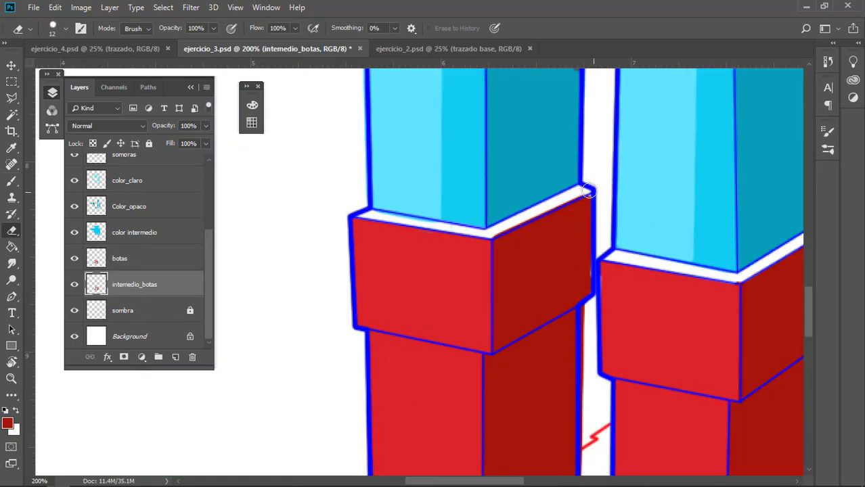
scroll(486, 233, down, 3)
scroll(492, 178, right, 2)
shift+click(481, 405)
drag(481, 404, 515, 156)
ctrl+click(514, 309)
drag(517, 375, 544, 373)
- Touch up the edges of the dark red side faces around the cuffs with brush and eraser
mouse_move(713, 179)
mouse_down()
mouse_move(625, 286)
mouse_move(584, 318)
mouse_up()
ctrl+click(626, 286)
key(b)
mouse_move(601, 216)
mouse_down()
mouse_move(603, 274)
mouse_move(591, 221)
mouse_up()
ctrl+click(575, 325)
key(e)
ctrl+click(574, 333)
drag(617, 73, 763, 325)
- Create a layer named claro_botas and sample the light salmon from the colour palette
key(ctrl+shift+n)
text(claro)
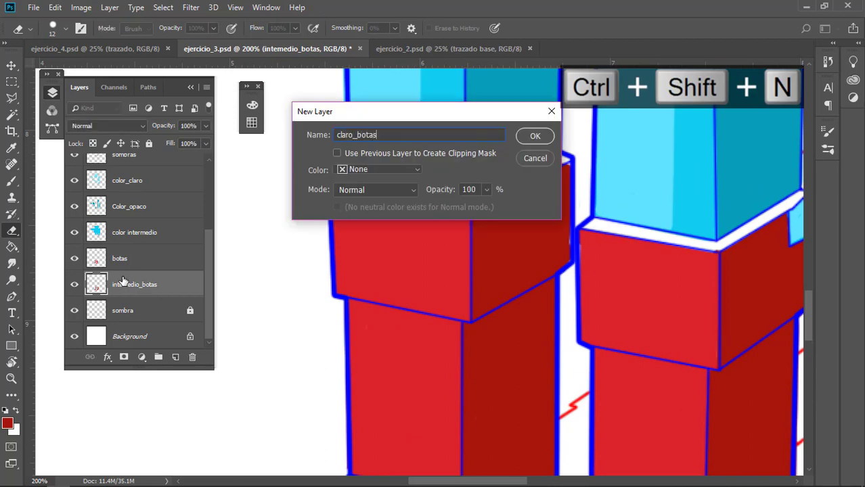
text(_botas)
key(Return)
scroll(423, 218, up, 10)
drag(438, 116, 575, 298)
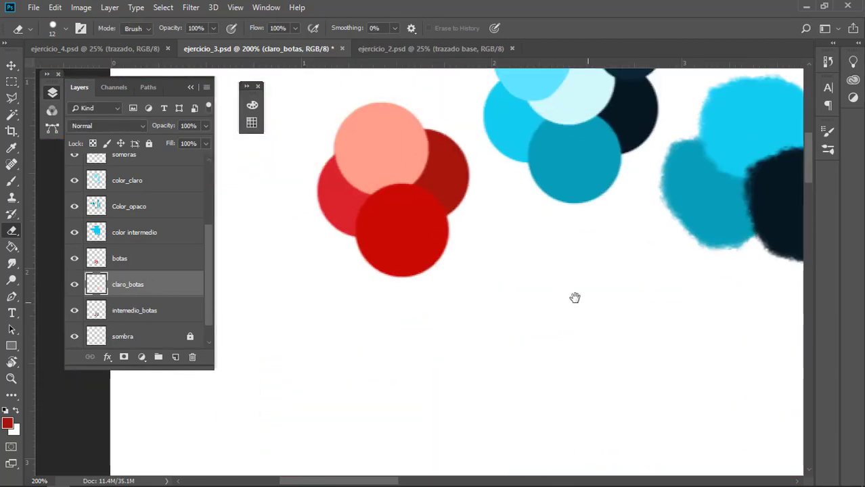
key(i)
click(386, 154)
scroll(384, 79, down, 10)
scroll(517, 329, right, 5)
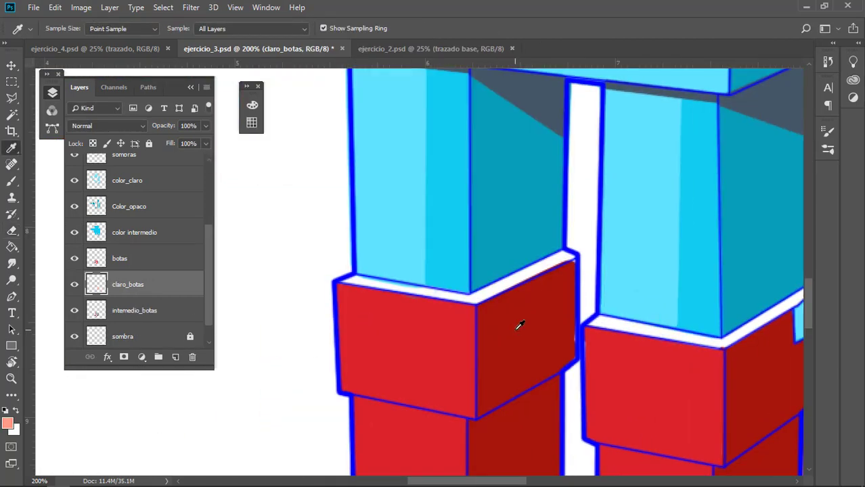
- Move claro_botas below intemedio_botas and paint the left cuff's top rim salmon with straight 9 px strokes
key(b)
drag(170, 286, 169, 323)
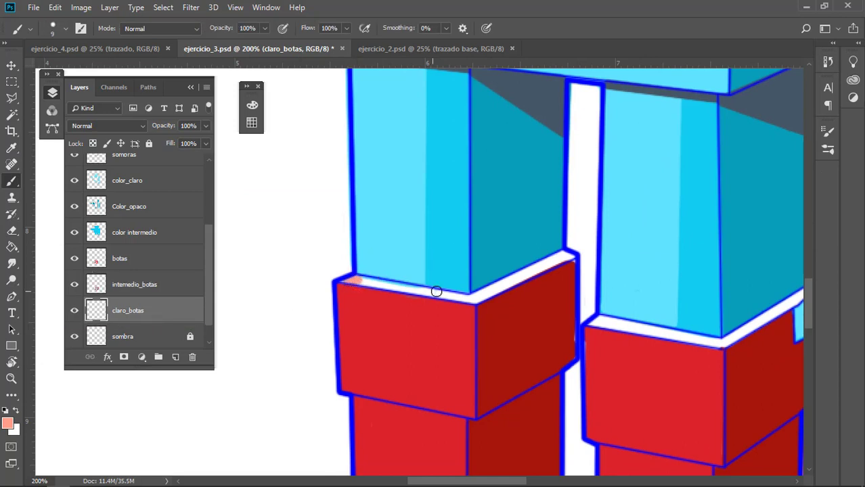
shift+click(476, 298)
shift+click(567, 258)
ctrl+click(350, 280)
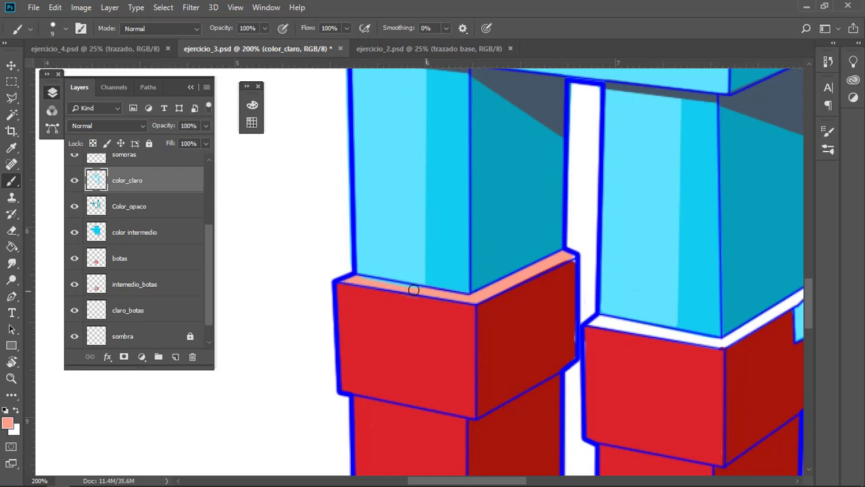
ctrl+click(446, 330)
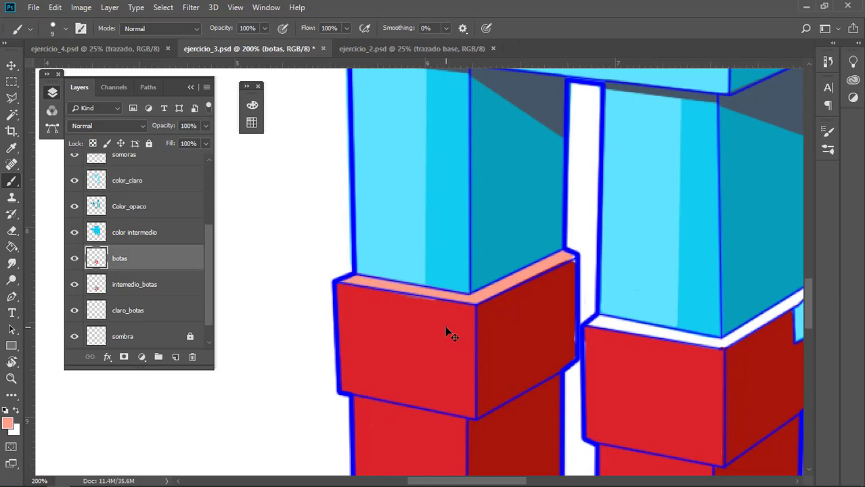
key(v)
ctrl+click(415, 270)
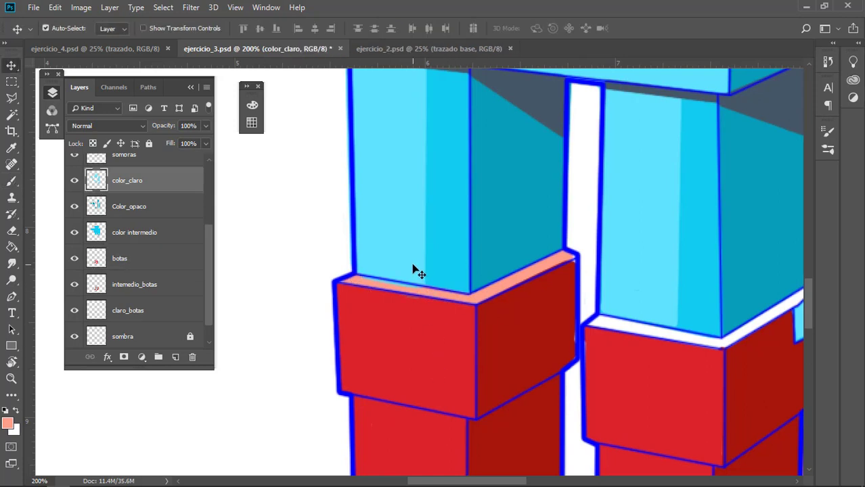
key(e)
click(142, 264)
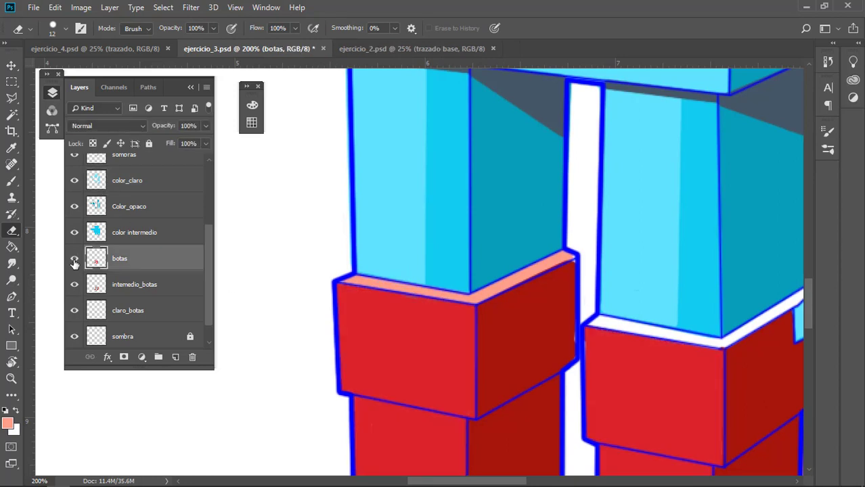
- On claro_botas, sample the red of the boot's front face and paint it over the side part of the left cuff's rim
ctrl+click(400, 347)
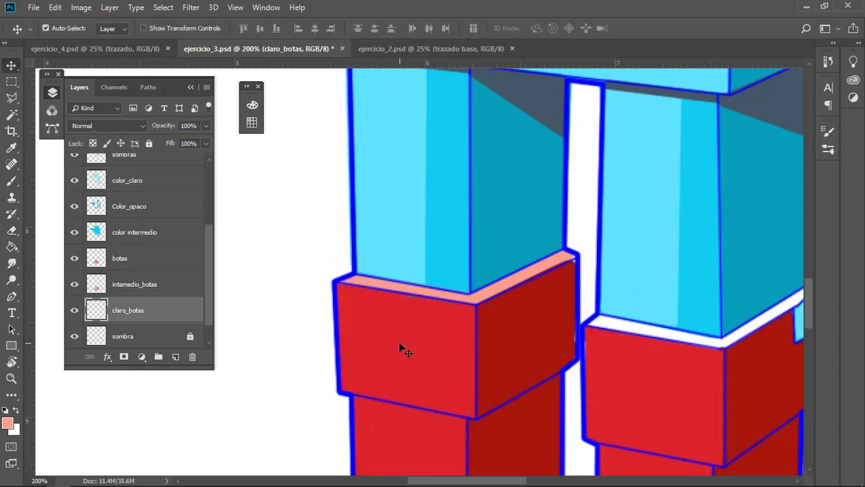
key(b)
alt+click(400, 347)
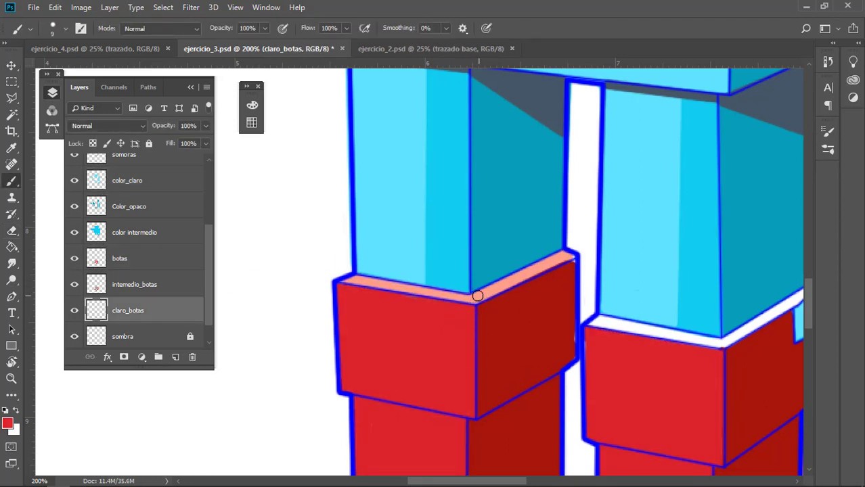
drag(570, 257, 450, 308)
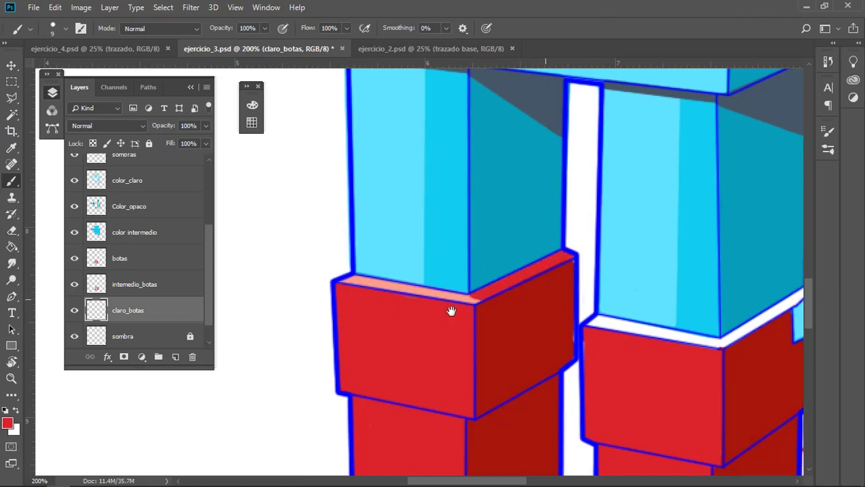
- Paint the right cuff's top rim with red along its side part and salmon along its front part
scroll(558, 362, right, 3)
drag(525, 359, 604, 312)
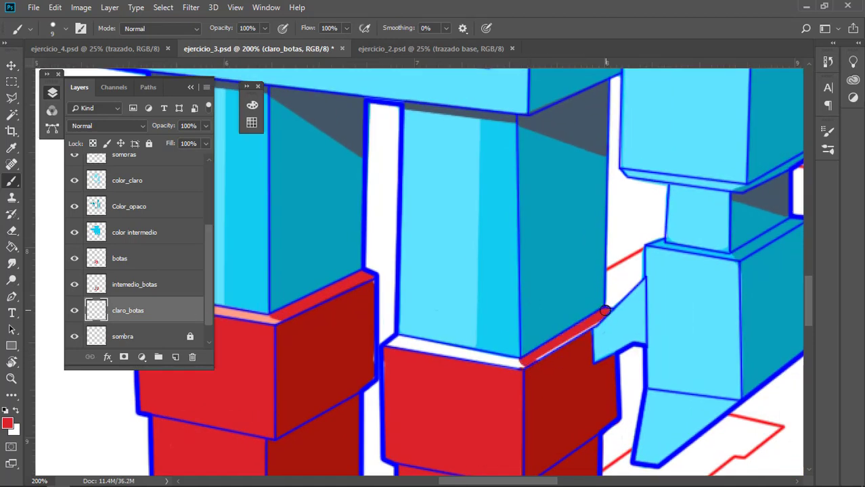
scroll(546, 356, left, 3)
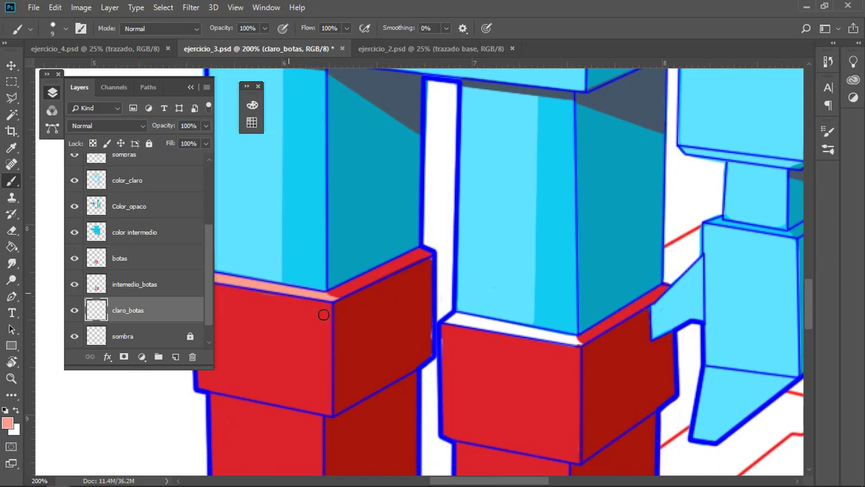
drag(455, 319, 568, 342)
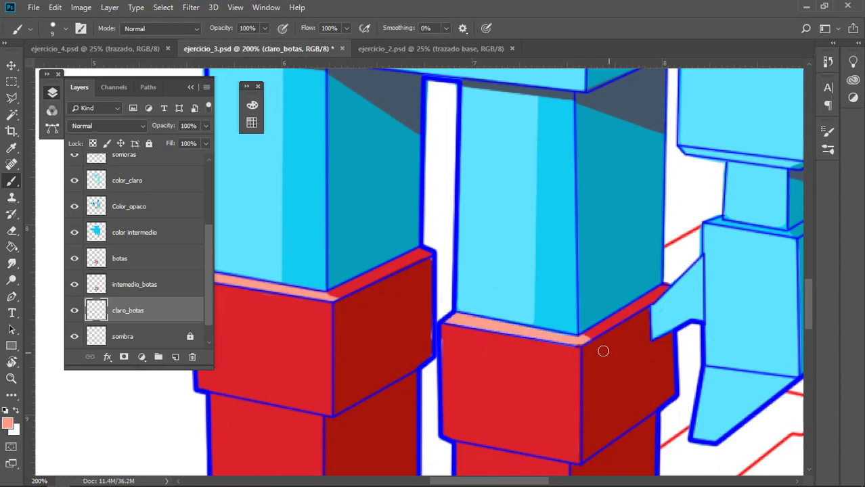
- Review the coloured boots and cuff rims against the whole robot and up close
scroll(588, 344, down, 5)
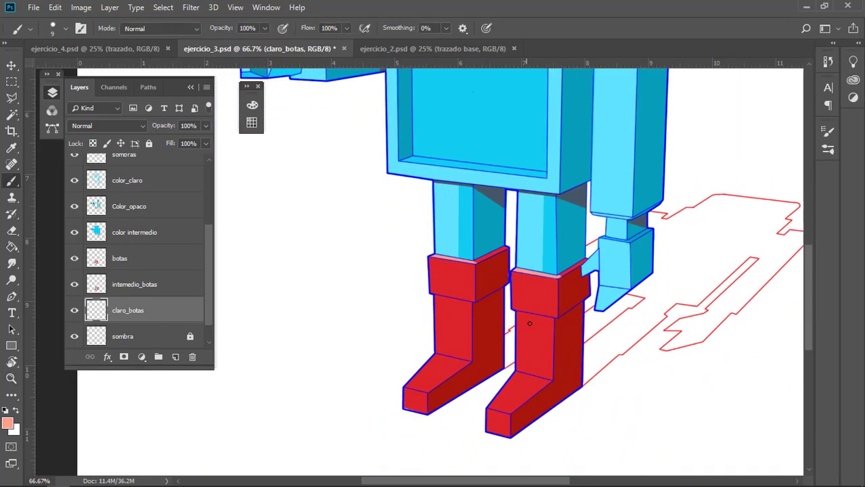
key(z)
scroll(528, 321, down, 2)
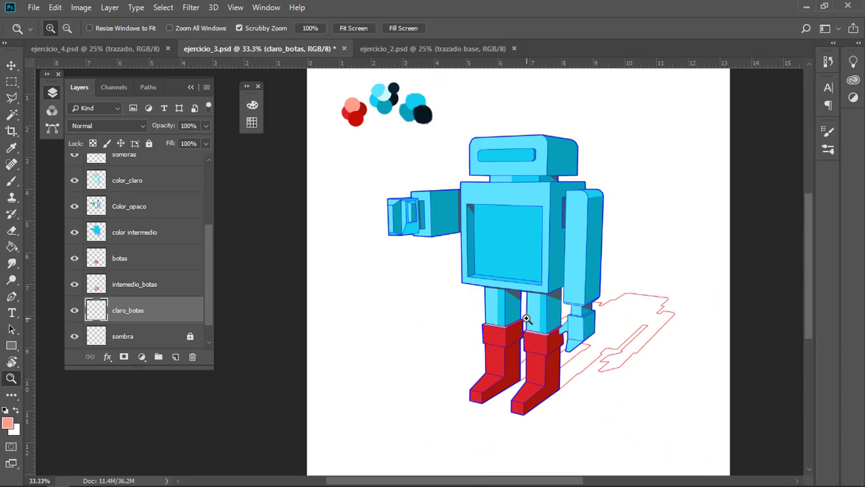
key(b)
key(z)
click(506, 263)
click(506, 262)
mouse_move(524, 262)
mouse_down()
mouse_move(442, 166)
mouse_move(428, 119)
mouse_up()
click(486, 258)
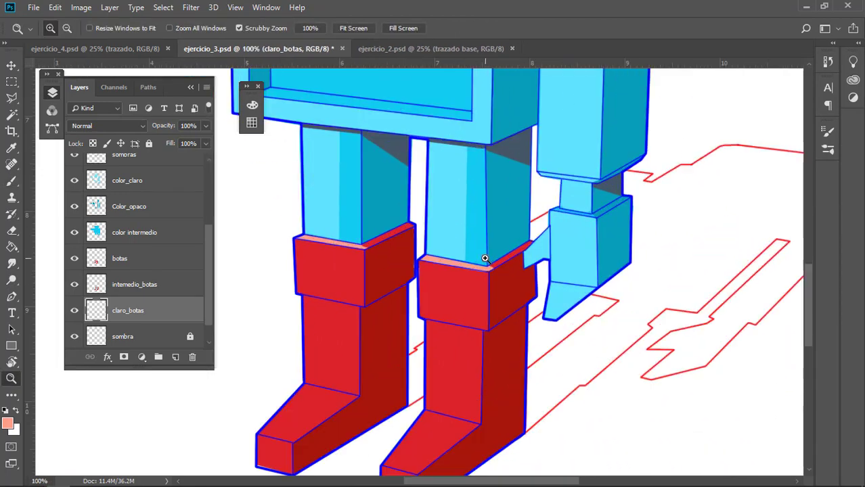
drag(380, 298, 475, 293)
key(b)
key(z)
- Move claro_botas above botas, paint a salmon highlight strip down the left cuff's outer edge and trim it with the eraser
click(439, 271)
key(i)
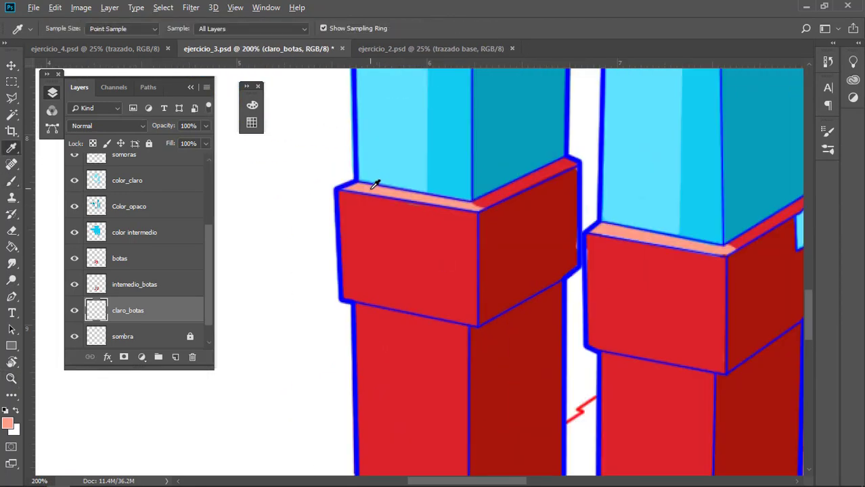
key(b)
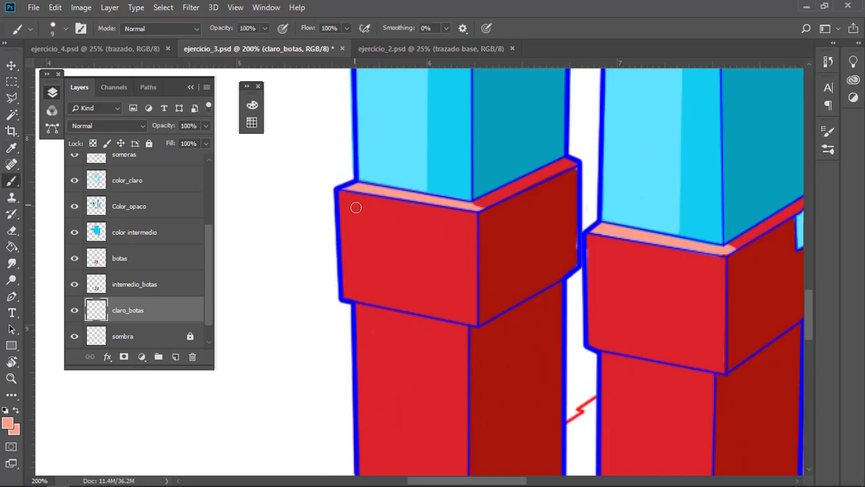
drag(113, 321, 143, 252)
key(e)
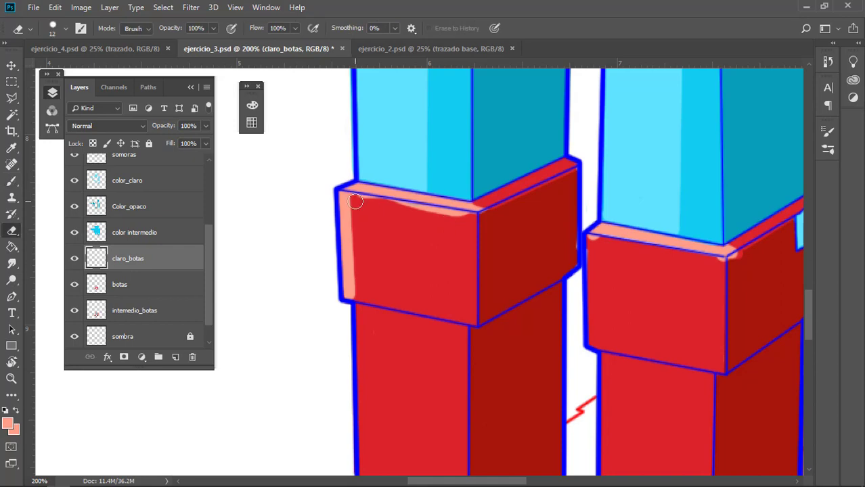
mouse_move(470, 219)
mouse_down()
mouse_move(354, 199)
mouse_move(360, 298)
mouse_move(342, 161)
mouse_move(342, 335)
mouse_up()
- Paint narrow salmon highlights along the outer edge of the left boot's shaft and foot
key(b)
mouse_move(342, 335)
mouse_down()
mouse_move(421, 248)
mouse_move(330, 333)
mouse_up()
drag(461, 277, 460, 418)
drag(516, 230, 455, 253)
- Paint salmon highlight strips along the outer edges of the right boot's cuff, shaft and foot
mouse_move(586, 188)
mouse_down()
mouse_move(471, 214)
mouse_move(476, 307)
mouse_up()
drag(480, 194, 482, 304)
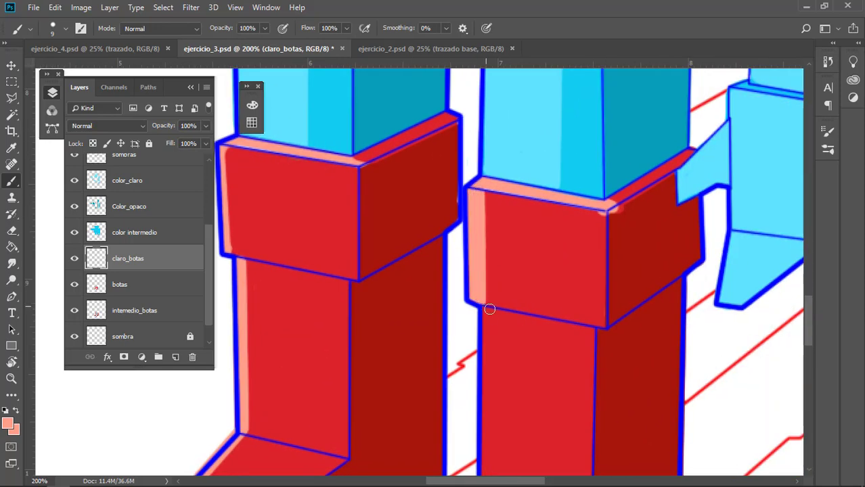
drag(483, 257, 466, 164)
drag(480, 336, 510, 162)
mouse_move(496, 215)
mouse_down()
mouse_move(409, 332)
mouse_move(419, 380)
mouse_up()
mouse_move(524, 225)
mouse_down()
mouse_move(564, 313)
mouse_move(560, 259)
mouse_up()
- Trim the salmon highlights on both boots with the eraser and repaint the strip on the left cuff
key(e)
mouse_move(562, 263)
mouse_down()
mouse_move(478, 367)
mouse_move(554, 416)
mouse_up()
drag(307, 350, 399, 263)
mouse_move(377, 291)
mouse_down()
mouse_move(402, 329)
mouse_move(485, 285)
mouse_up()
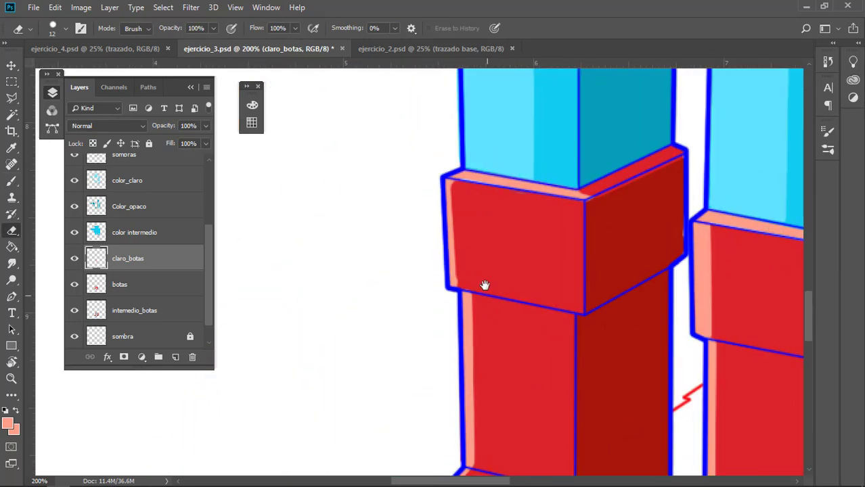
key(b)
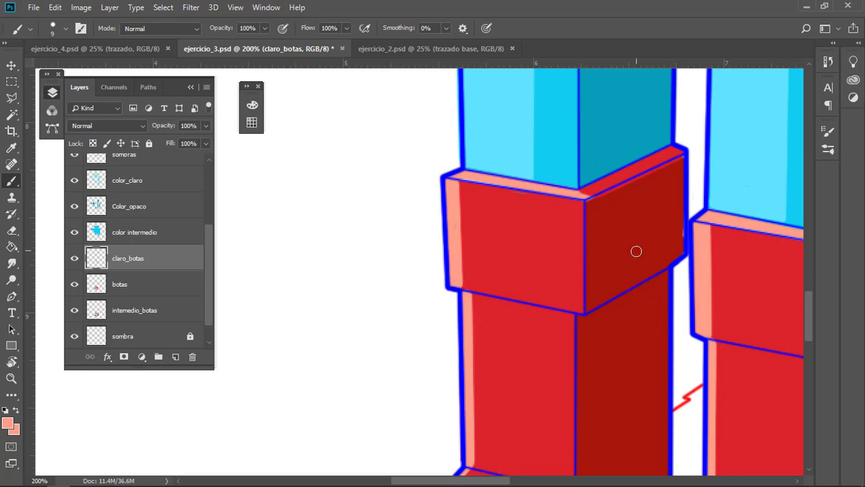
drag(636, 252, 597, 282)
key(e)
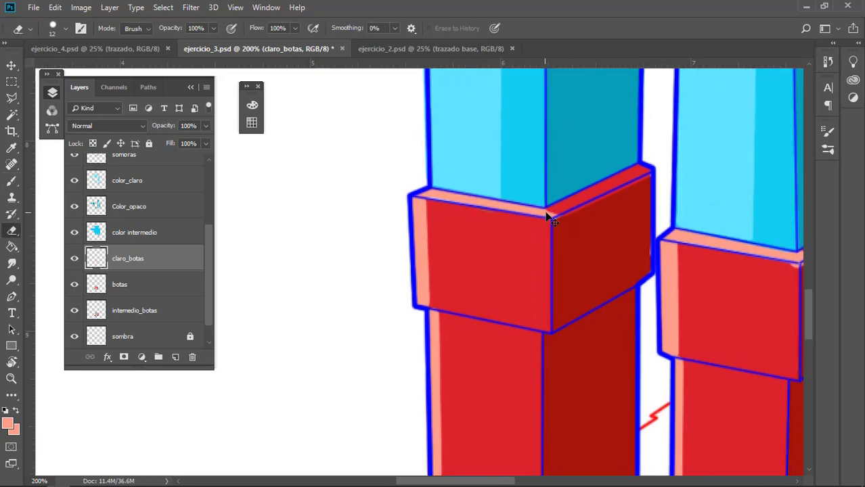
- Sample the dark red of the boots' side faces and choose a darker shade of it for the brush
key(z)
alt+click(627, 278)
drag(591, 318, 516, 332)
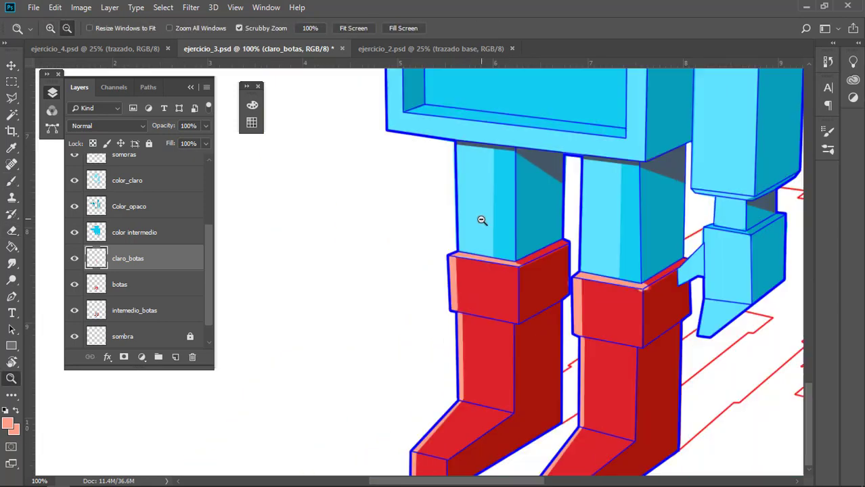
alt+click(482, 220)
alt+click(482, 220)
drag(406, 157, 497, 440)
click(389, 201)
key(i)
click(368, 187)
drag(596, 434, 537, 294)
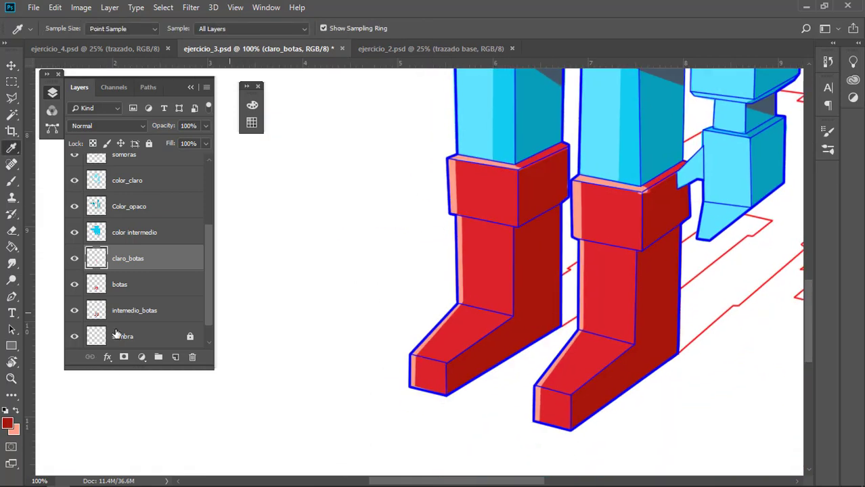
click(8, 426)
drag(541, 174, 627, 180)
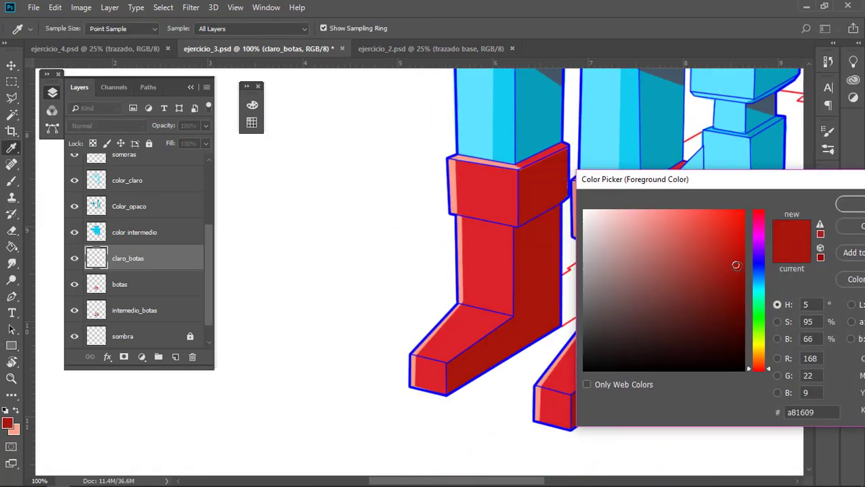
key(Return)
key(ctrl+plus)
key(b)
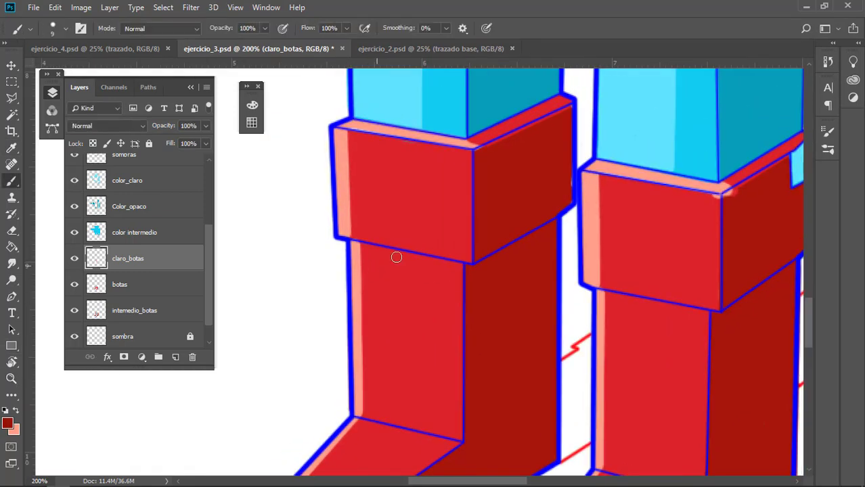
- Create a new layer named "sombras botas" directly above intemedio_botas
key(alt+bracketleft)
key(alt+bracketleft)
key(ctrl+shift+n)
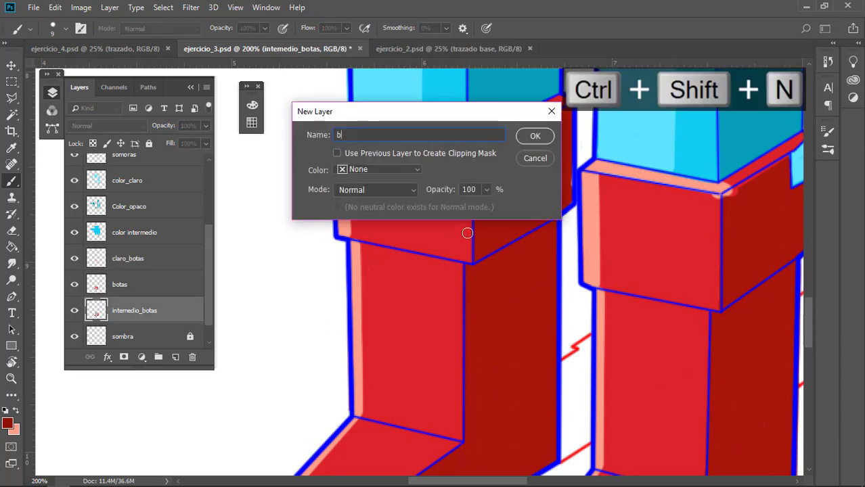
text(somba)
key(BackSpace)
key(BackSpace)
key(BackSpace)
key(BackSpace)
text(ombras botas)
key(Return)
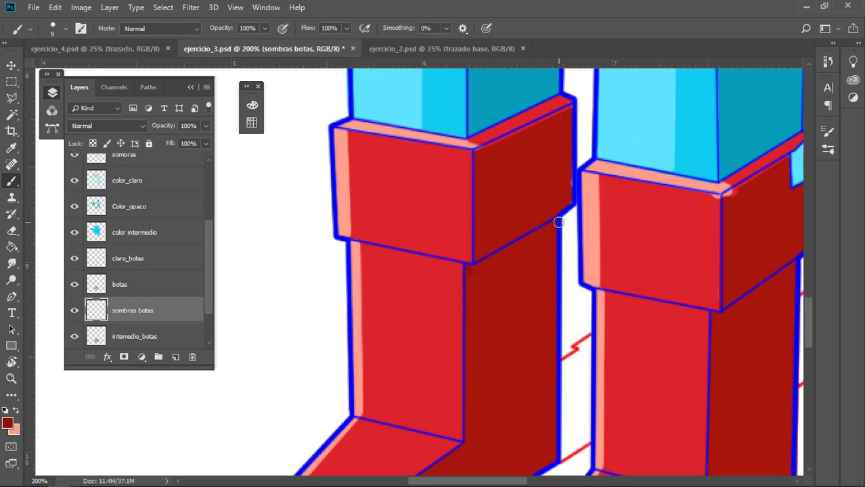
- Paint a thin dark red shadow beneath the left boot's cuff and move sombras botas above claro_botas
drag(558, 222, 475, 264)
key(v)
drag(187, 321, 162, 251)
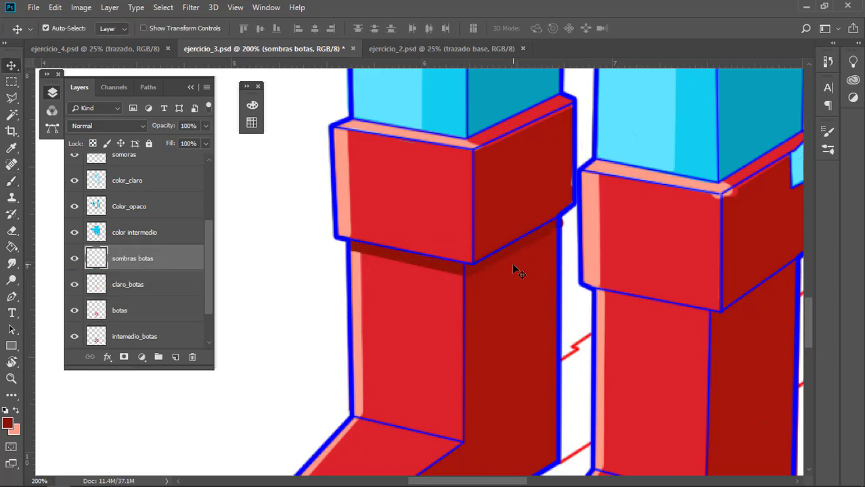
drag(518, 273, 423, 244)
key(e)
drag(609, 298, 591, 290)
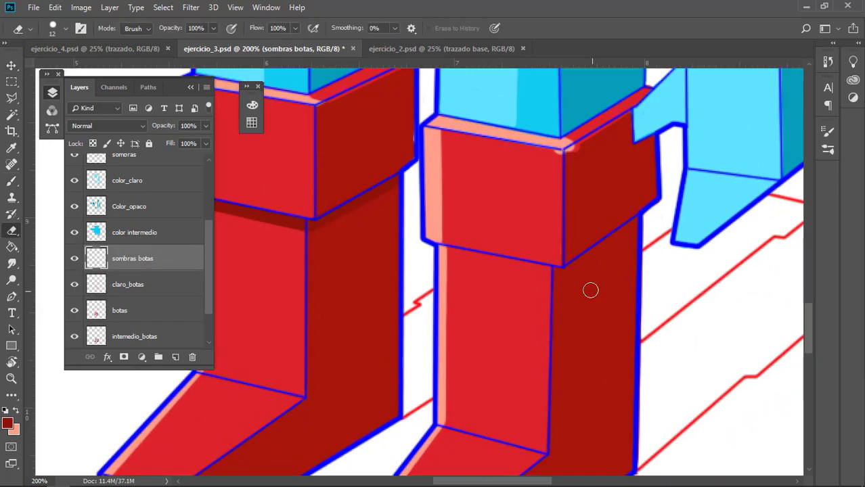
- Paint a matching thin dark red shadow beneath the right boot's cuff with straight strokes
key(b)
click(439, 248)
shift+click(557, 272)
mouse_move(634, 224)
mouse_down()
mouse_move(620, 237)
mouse_move(620, 255)
mouse_up()
- Erase the stray salmon at the right cuff's front corner on claro_botas and return to the sombras botas layer
key(alt+bracketleft)
key(e)
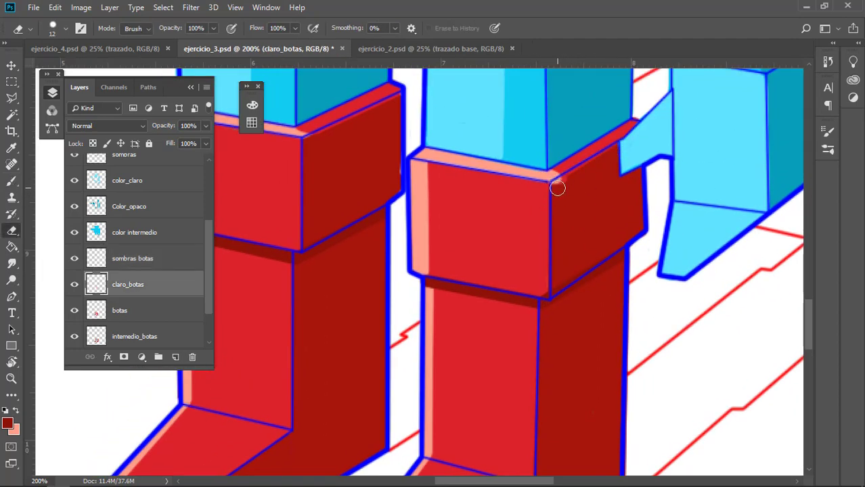
drag(623, 149, 558, 179)
key(z)
key(alt+bracketright)
key(e)
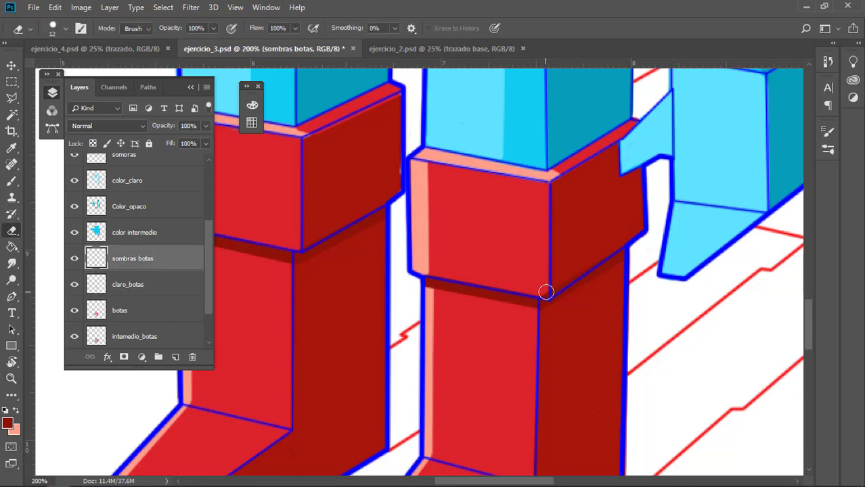
- Extend the dark red shadows into larger slanted areas on the side faces of both boots below the cuffs
key(z)
alt+click(583, 256)
drag(548, 287, 543, 385)
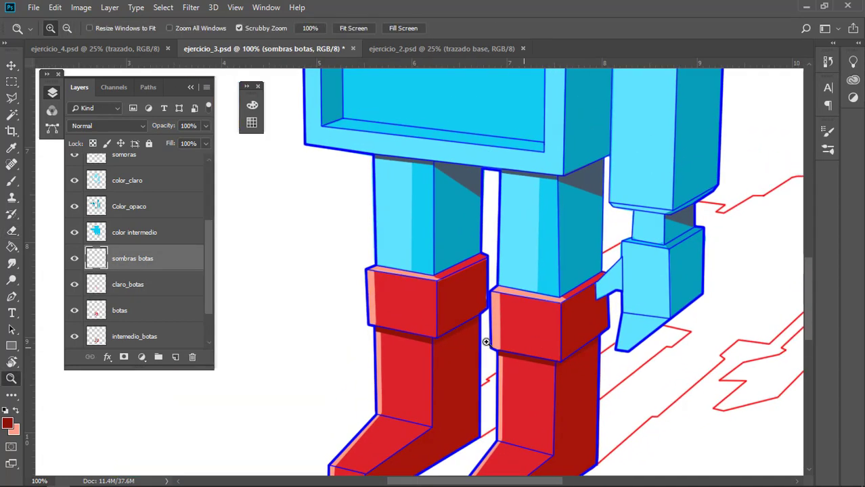
click(477, 370)
key(b)
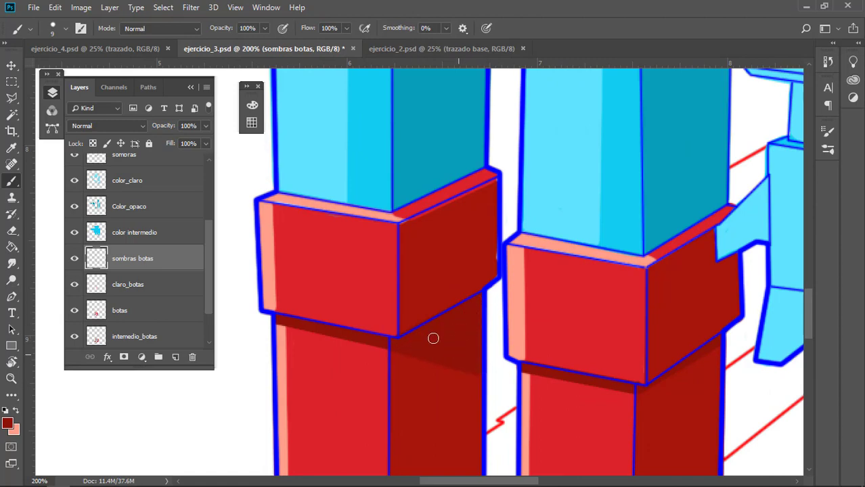
drag(603, 404, 446, 373)
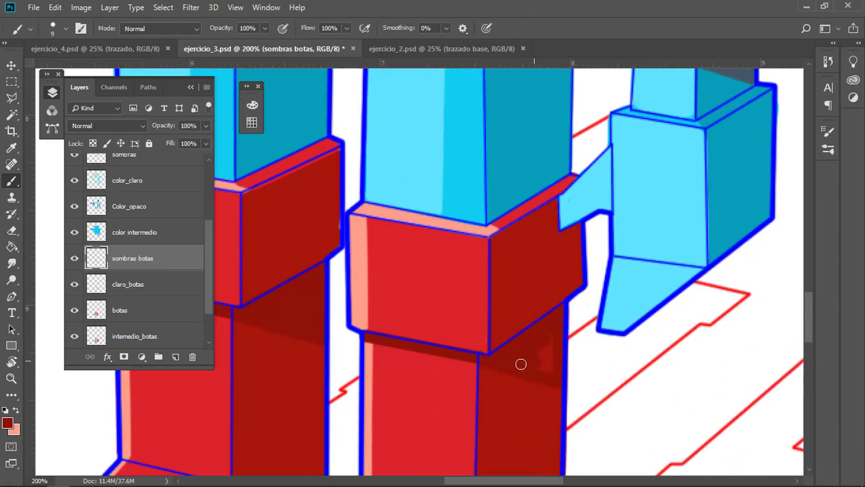
key(z)
alt+click(543, 308)
alt+click(543, 308)
drag(525, 150, 549, 258)
alt+click(548, 261)
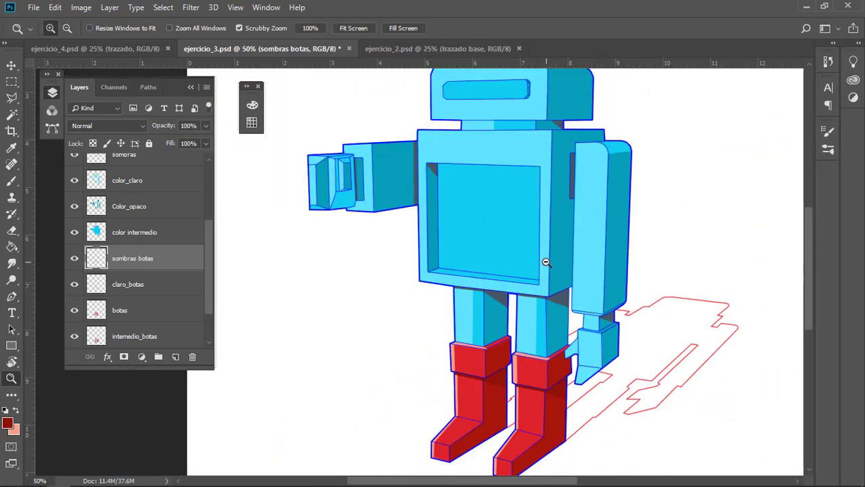
- Create a new layer named "visor" and move it above color_claro
scroll(535, 255, up, 1)
click(496, 174)
click(498, 267)
click(499, 267)
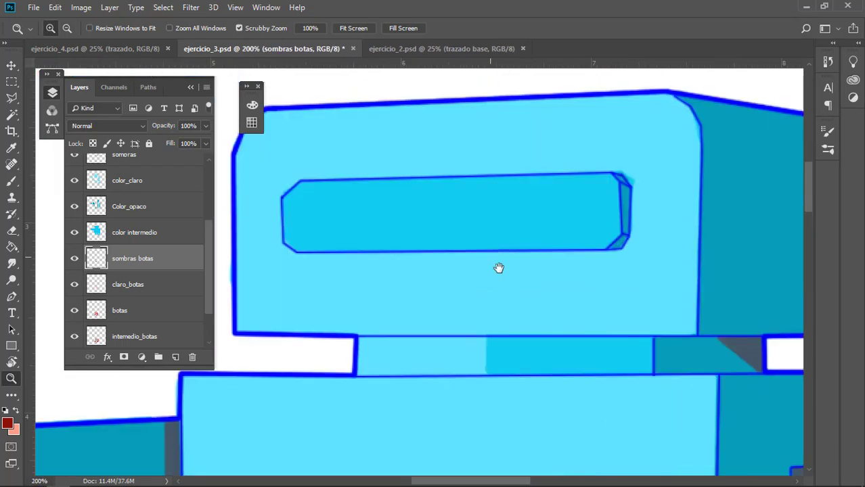
key(ctrl+shift+n)
key(Return)
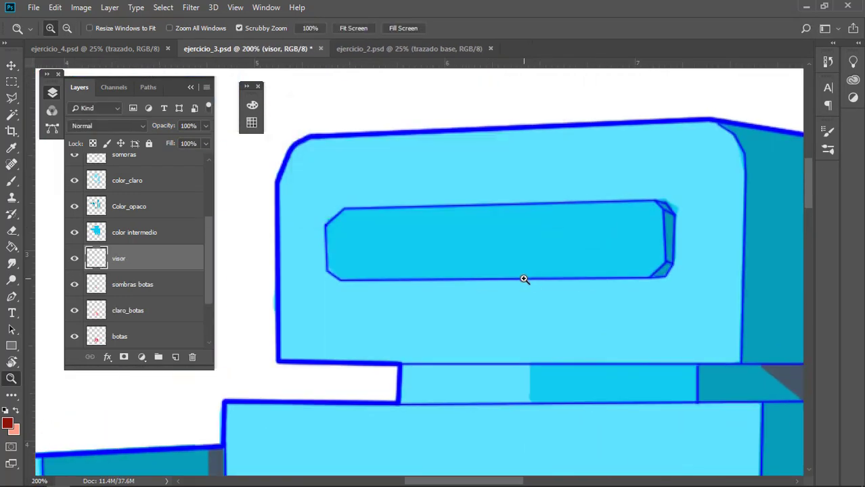
key(b)
drag(136, 258, 145, 210)
- Outline the inside of the head's visor opening in bright red with straight brush strokes
click(328, 228)
drag(355, 165, 507, 216)
shift+click(646, 211)
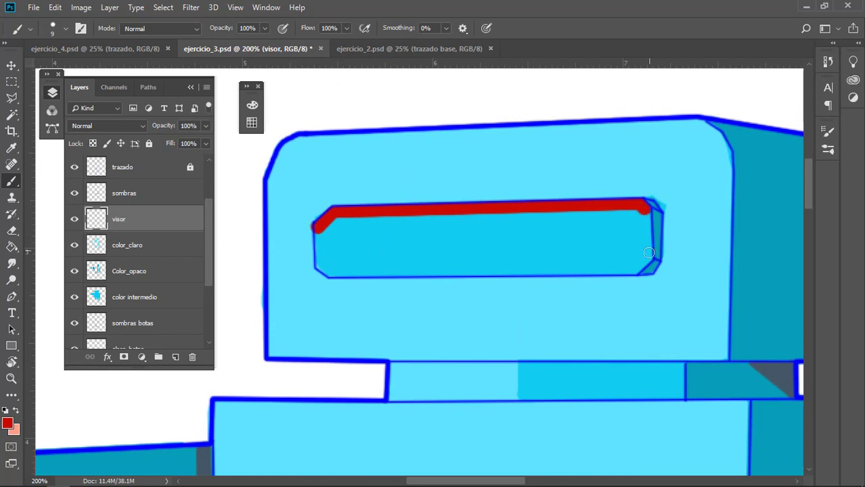
shift+click(325, 272)
shift+click(318, 251)
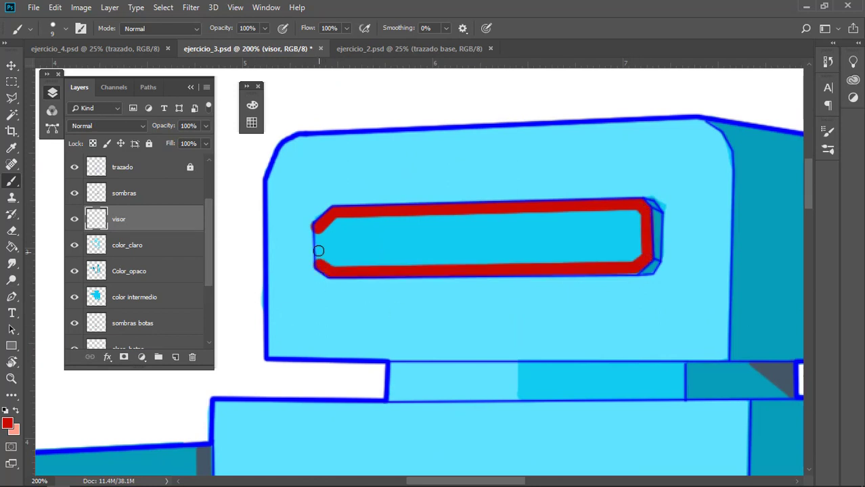
- Fill the rest of the visor with bright red using a 14 px brush
key(bracketright)
mouse_move(334, 221)
mouse_down()
mouse_move(344, 249)
mouse_move(373, 240)
mouse_move(384, 220)
mouse_up()
shift+click(633, 218)
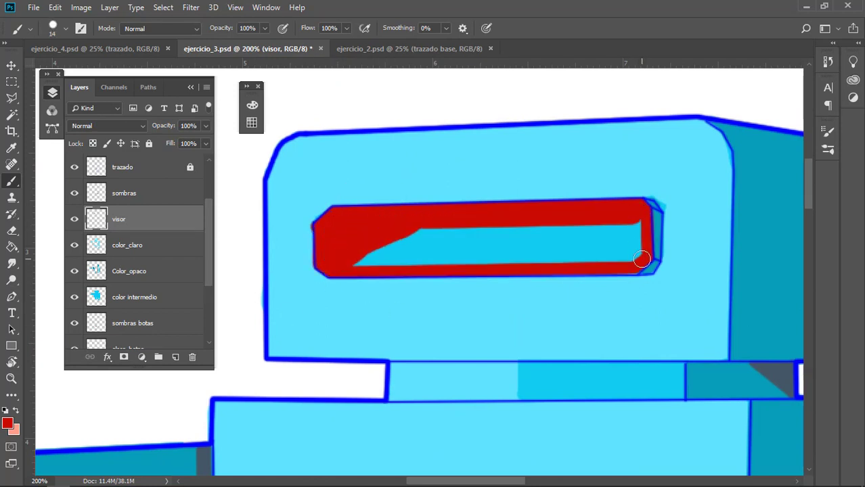
mouse_move(352, 266)
mouse_down()
mouse_move(427, 232)
mouse_move(493, 232)
mouse_move(445, 253)
mouse_move(607, 228)
mouse_up()
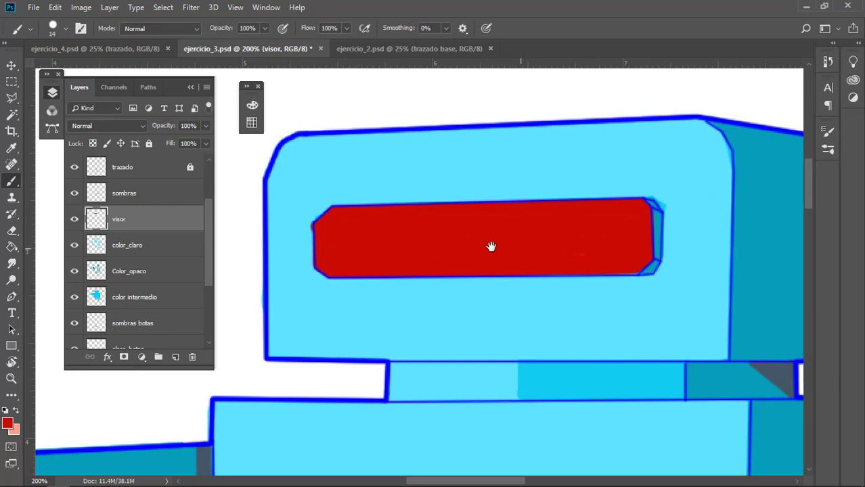
key(e)
mouse_move(491, 247)
mouse_down()
mouse_move(544, 256)
mouse_move(536, 283)
mouse_up()
- Duplicate the visor layer and load the copy's painted area as a selection
key(ctrl+j)
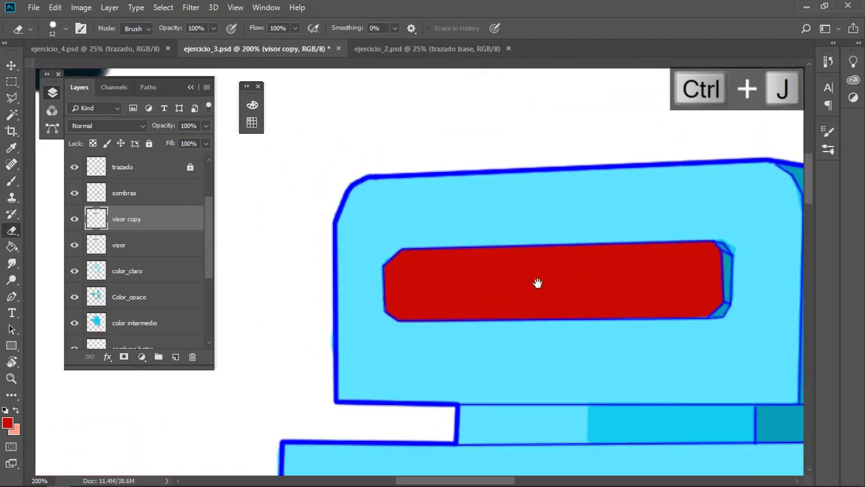
drag(375, 207, 538, 342)
ctrl+click(96, 219)
- Sample the salmon swatch from the colour palette and paint the upper part of the visor within the selection
mouse_move(246, 146)
mouse_down()
mouse_move(498, 270)
mouse_move(726, 297)
mouse_up()
key(i)
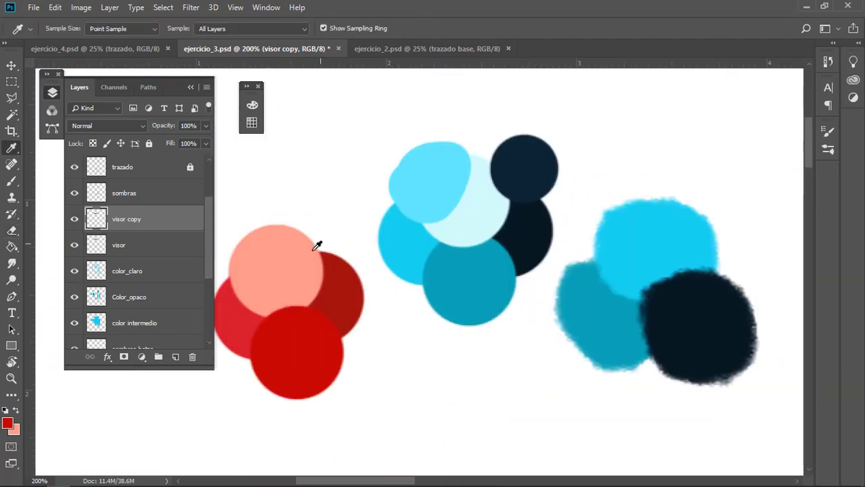
click(312, 251)
mouse_move(771, 427)
mouse_down()
mouse_move(530, 280)
mouse_move(251, 232)
mouse_move(602, 220)
mouse_move(283, 252)
mouse_move(433, 229)
mouse_move(626, 232)
mouse_move(261, 265)
mouse_up()
key(b)
click(302, 225)
key(ctrl+z)
key(e)
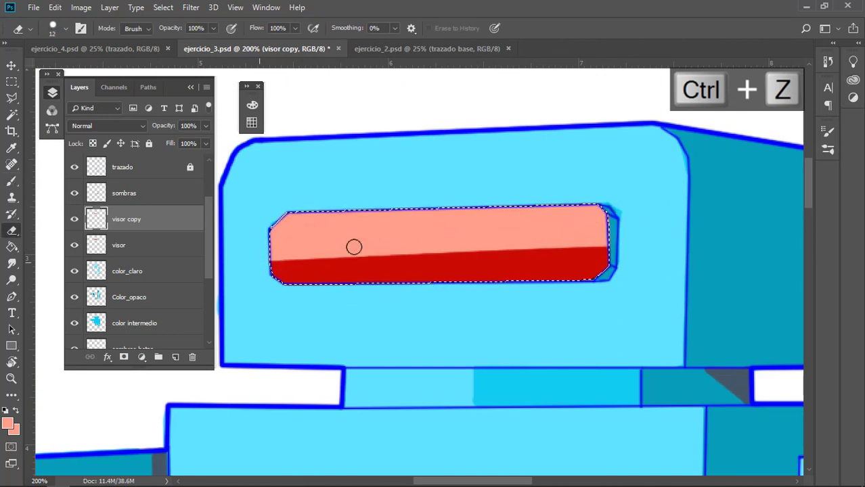
- Straighten the lower edge of the visor's salmon band with the eraser, deselect, and duplicate the visor copy layer
mouse_move(354, 247)
mouse_down()
mouse_move(615, 250)
mouse_move(257, 256)
mouse_move(538, 242)
mouse_move(610, 249)
mouse_up()
key(ctrl+d)
key(v)
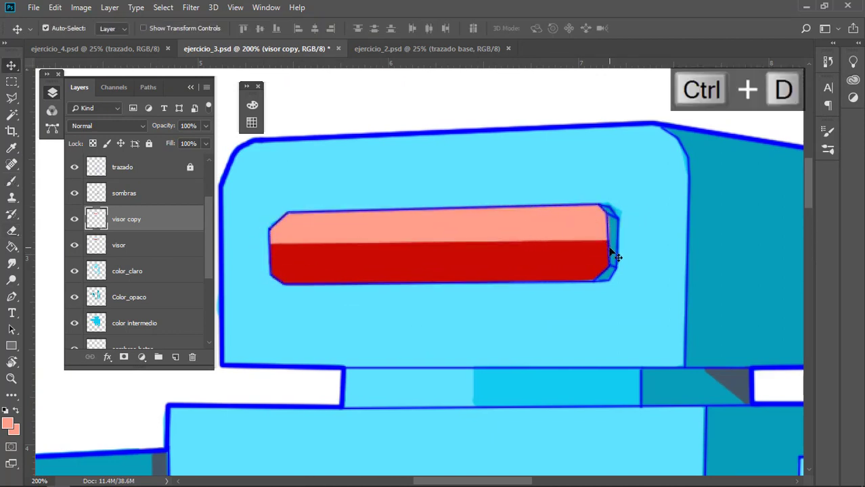
key(ctrl+j)
- Try to brighten the duplicated visor layer with Levels, and undo the adjustment
key(ctrl+l)
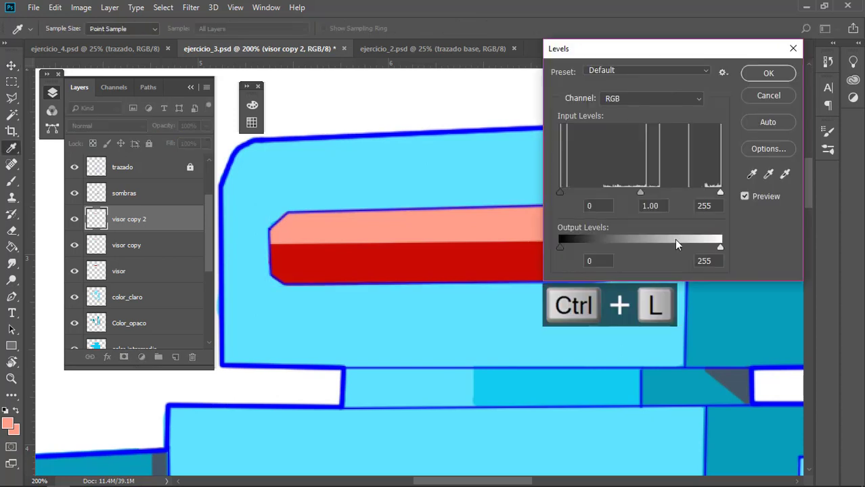
drag(720, 192, 687, 203)
key(Return)
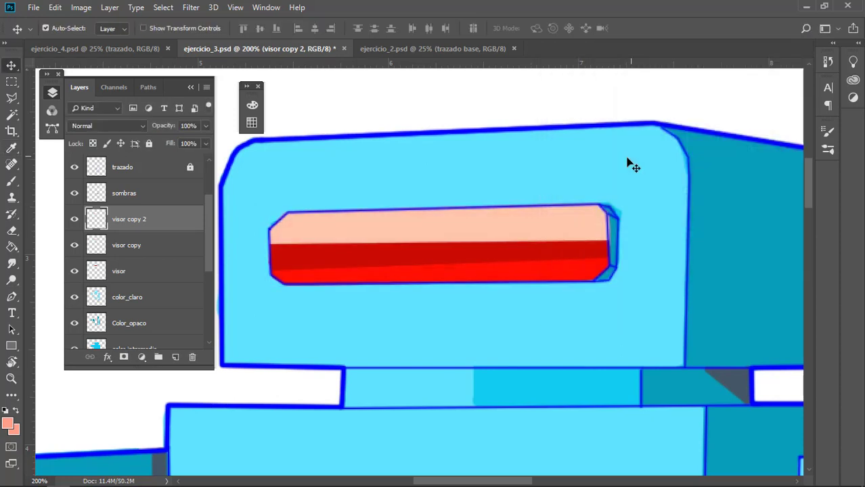
drag(322, 263, 376, 193)
key(ctrl+z)
click(330, 278)
key(ctrl+z)
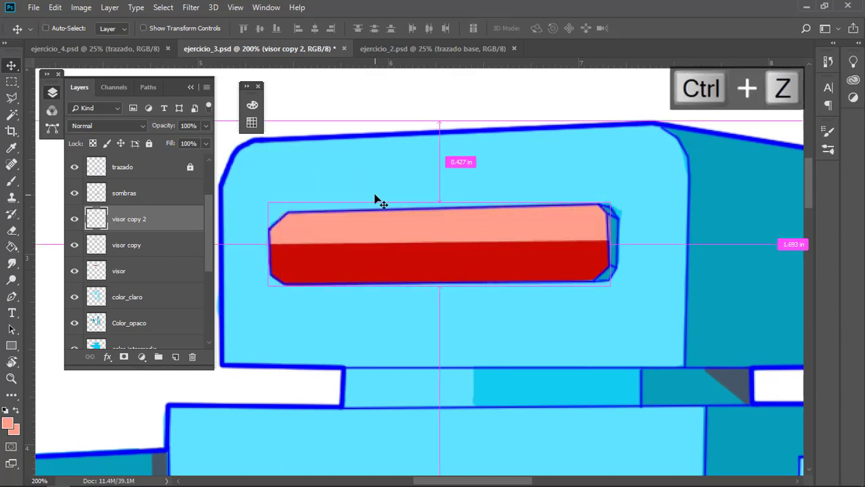
key(ctrl+z)
- Lighten the duplicated visor layer with Hue/Saturation, setting Lightness to +70
key(ctrl+u)
drag(396, 226, 437, 230)
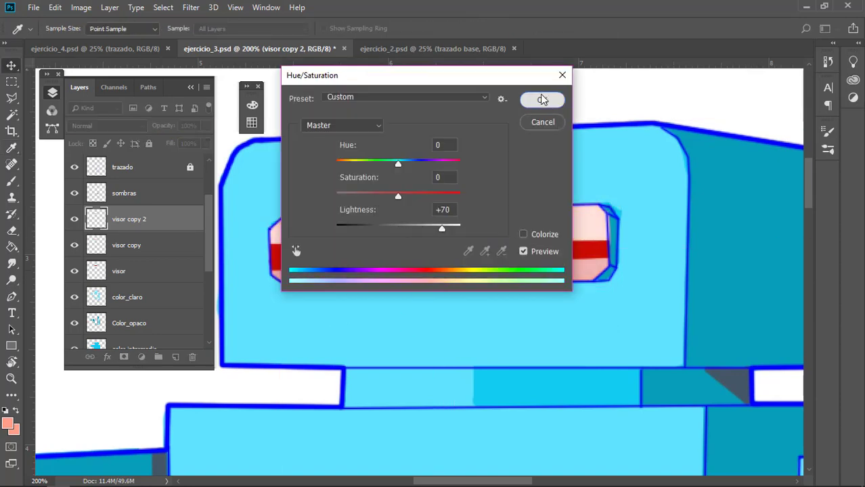
click(542, 98)
- Erase the lower parts of the lightened visor layer with a larger eraser, leaving a thin pale strip along the top
key(e)
alt+right_click(264, 279)
mouse_move(271, 279)
mouse_down()
mouse_move(414, 286)
mouse_move(600, 269)
mouse_up()
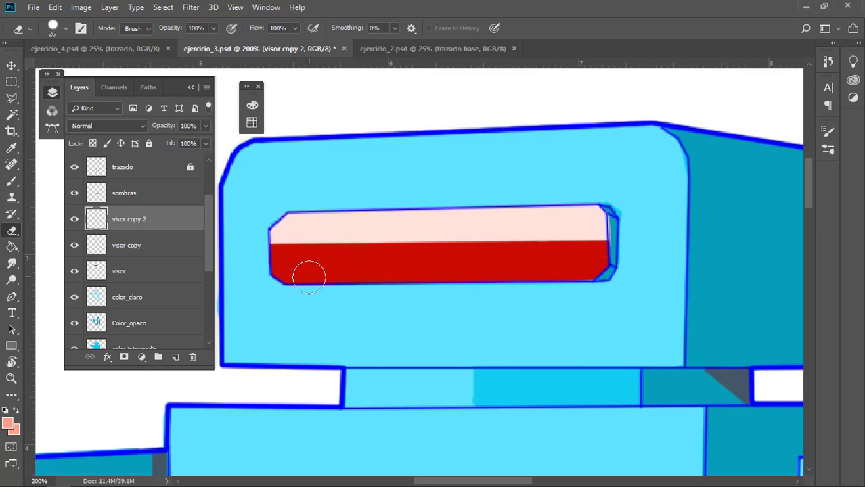
drag(268, 255, 609, 249)
shift+click(610, 237)
key(z)
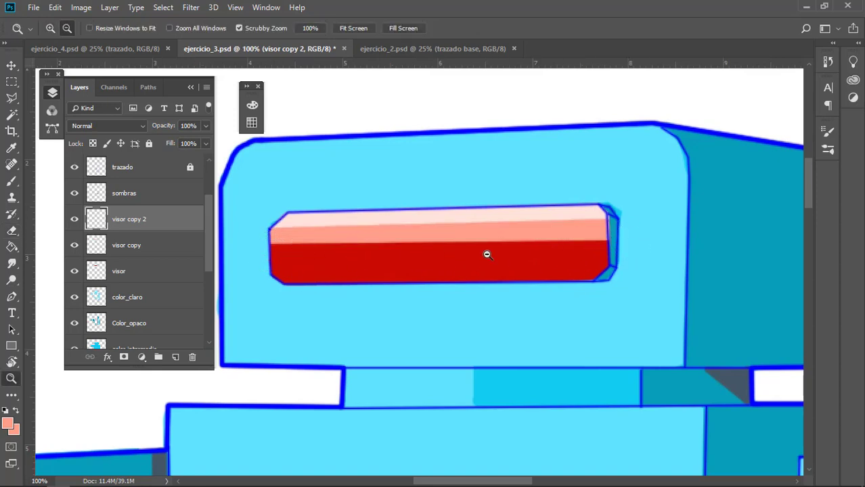
- Examine the whole robot and compare the visor with its pale highlight layer hidden and shown
alt+click(486, 254)
alt+click(487, 253)
alt+click(487, 253)
drag(506, 298, 501, 199)
mouse_move(654, 388)
mouse_down()
mouse_move(578, 344)
mouse_move(660, 419)
mouse_up()
drag(495, 181, 516, 209)
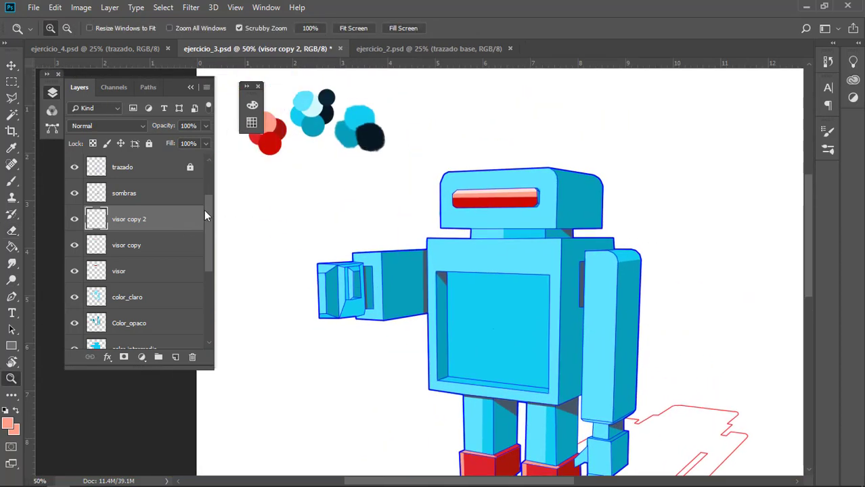
scroll(204, 210, up, 3)
click(554, 182)
key(v)
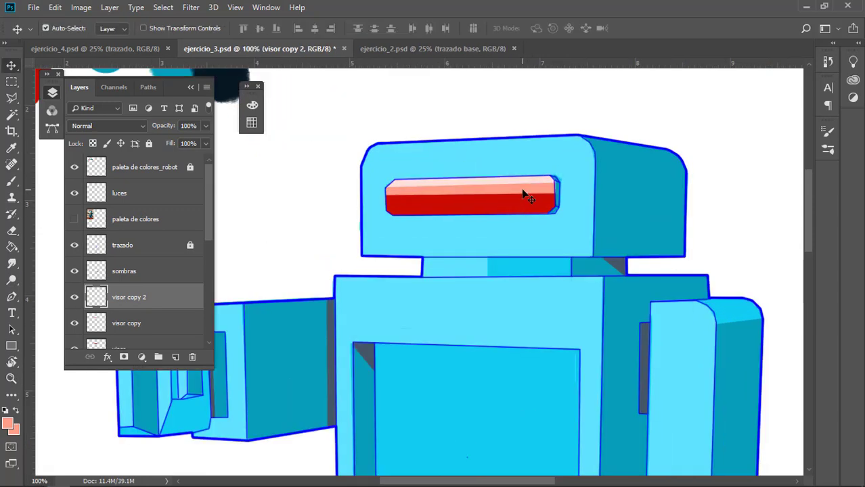
click(122, 324)
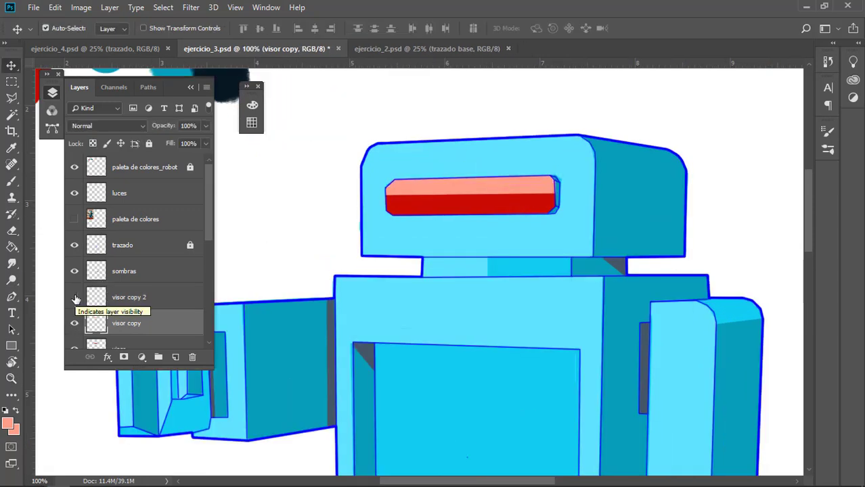
click(78, 298)
drag(504, 204, 558, 168)
- Select the color_claro layer and sample the light cyan of the head's front face beside the visor
key(z)
click(607, 159)
click(607, 159)
key(v)
click(574, 183)
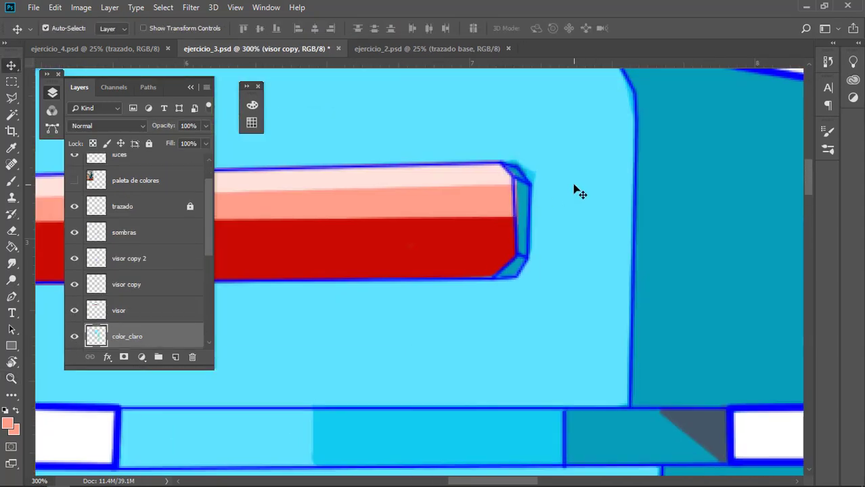
key(b)
alt+click(577, 179)
key(z)
alt+click(558, 245)
alt+click(554, 247)
alt+click(554, 247)
alt+click(554, 247)
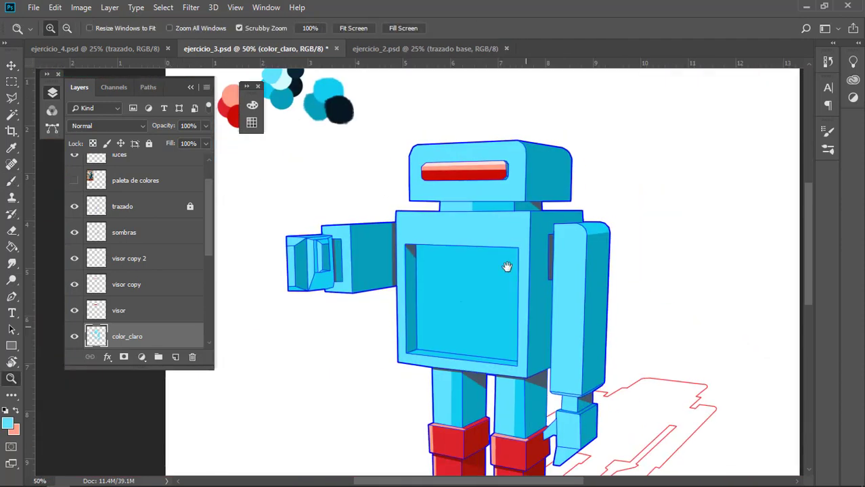
- Create a new layer named "sombra general" directly above the boots' intermediate colour layer
drag(506, 267, 451, 126)
click(549, 318)
click(547, 316)
drag(545, 314, 564, 284)
scroll(148, 284, down, 5)
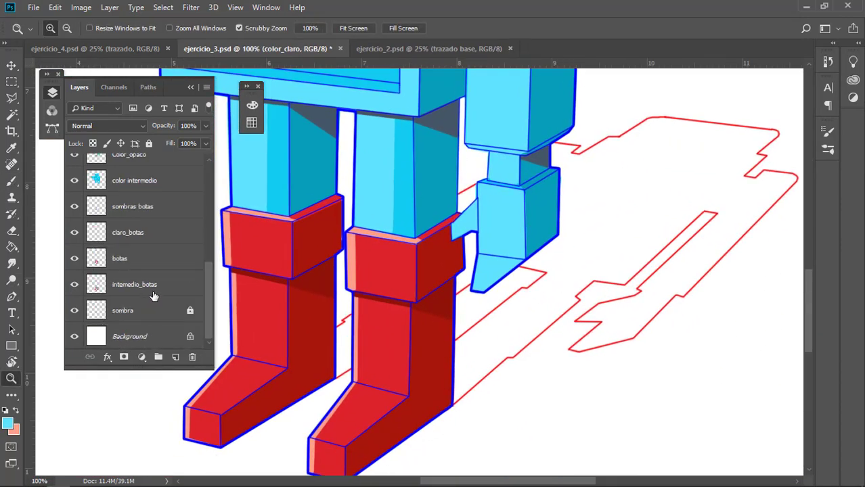
click(153, 295)
key(ctrl+shift+n)
text(sombra general)
key(Return)
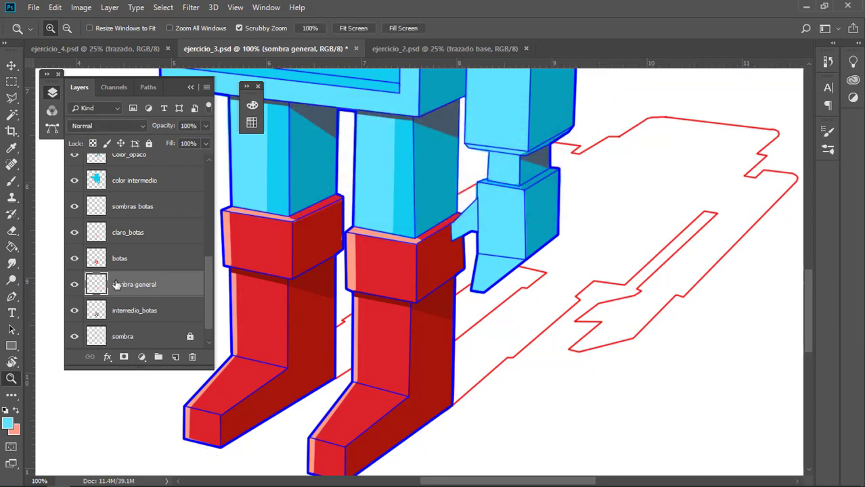
- Sample the dark slate of the robot's shaded areas and ready the brush on the sombra general layer
drag(407, 225, 416, 257)
key(i)
drag(420, 378, 327, 419)
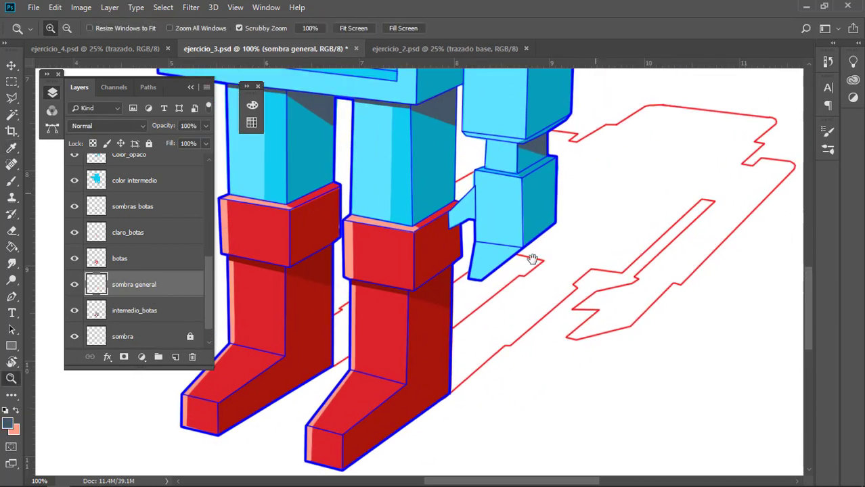
key(w)
scroll(145, 322, down, 1)
click(144, 322)
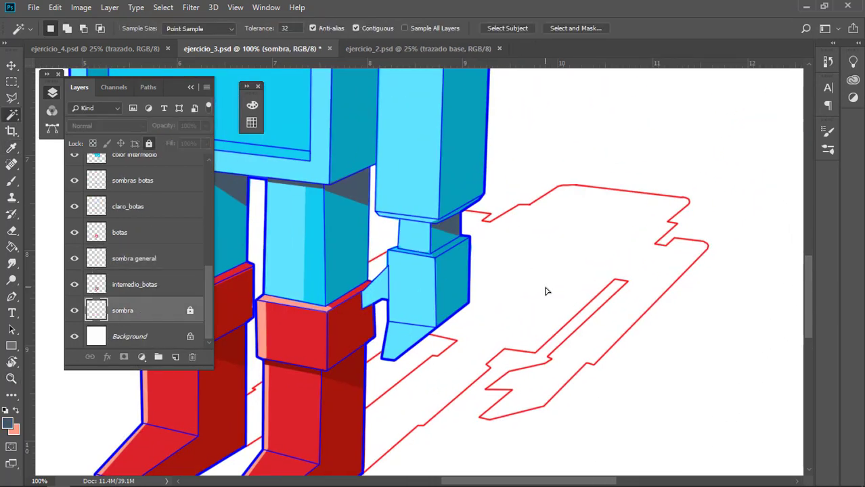
key(z)
click(472, 334)
key(b)
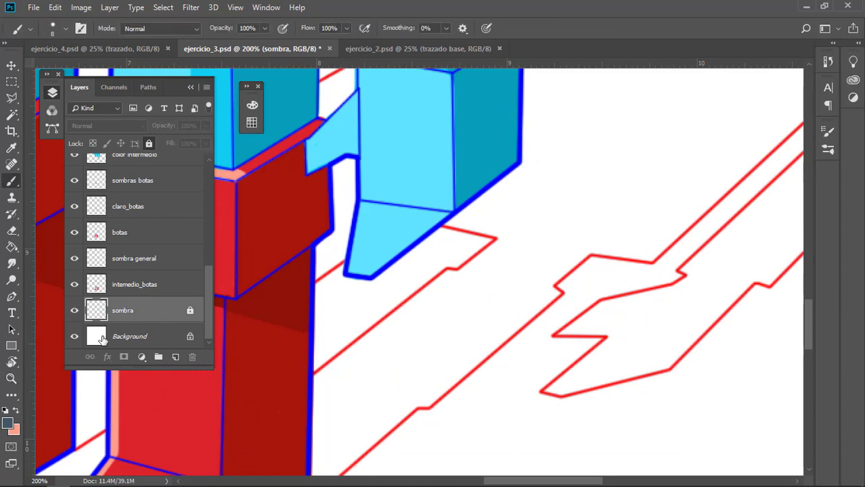
click(155, 262)
- Trace the claw's shadow outline and the start of the cast shadow's upper edge with straight slate brush lines
shift+click(447, 274)
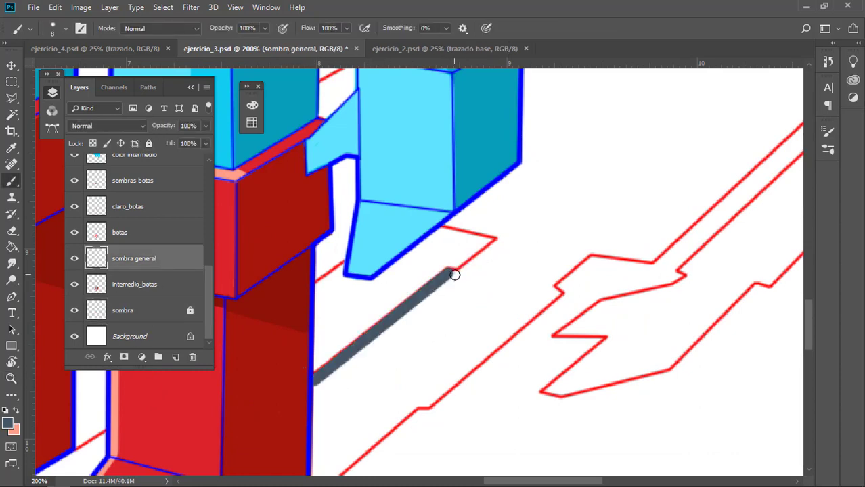
shift+click(439, 223)
mouse_move(493, 206)
mouse_down()
mouse_move(390, 379)
mouse_move(436, 446)
mouse_up()
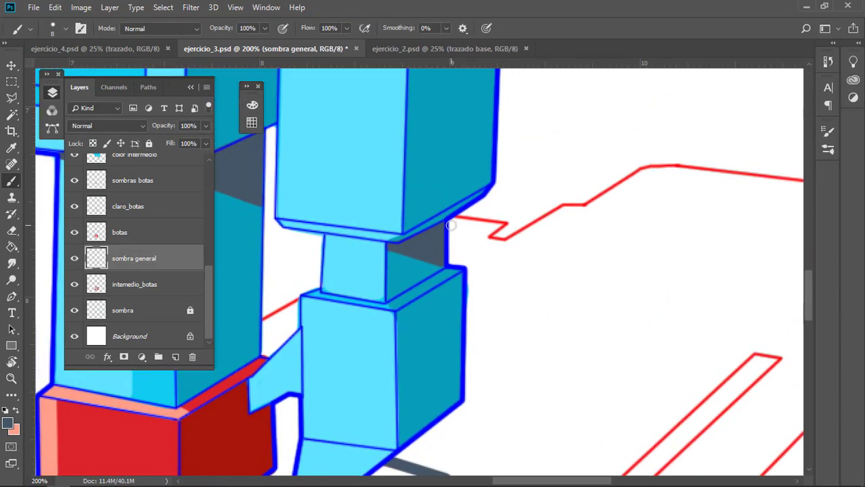
shift+click(561, 207)
shift+click(589, 213)
mouse_move(589, 214)
mouse_down()
mouse_move(532, 245)
mouse_move(494, 252)
mouse_up()
shift+click(550, 211)
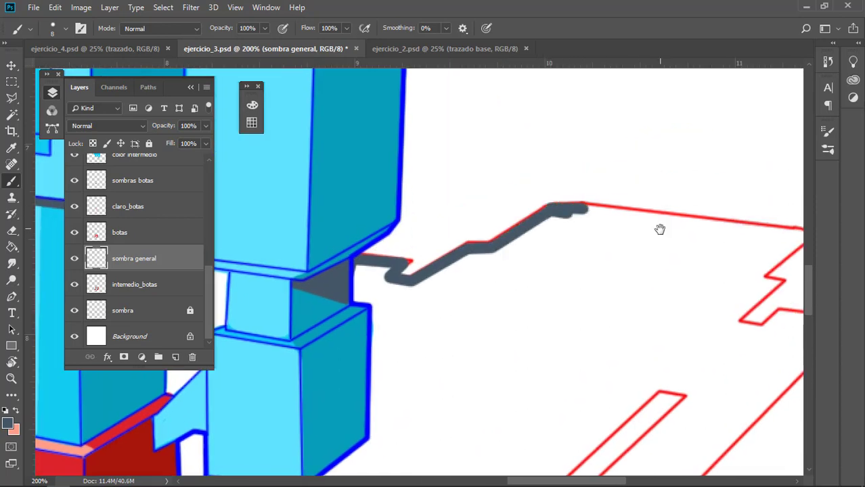
- Continue the slate brush outline along the head's cast shadow and around the notched far corner
drag(660, 229, 391, 202)
shift+click(533, 210)
shift+click(511, 255)
drag(511, 254, 517, 211)
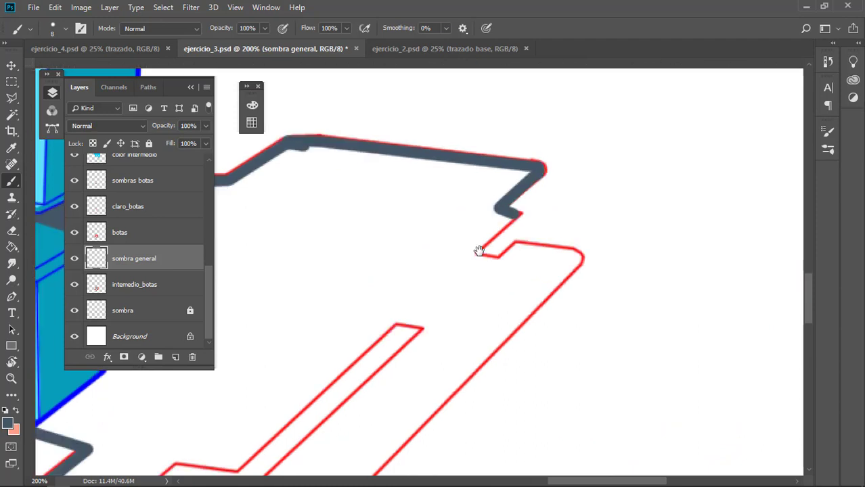
shift+click(469, 256)
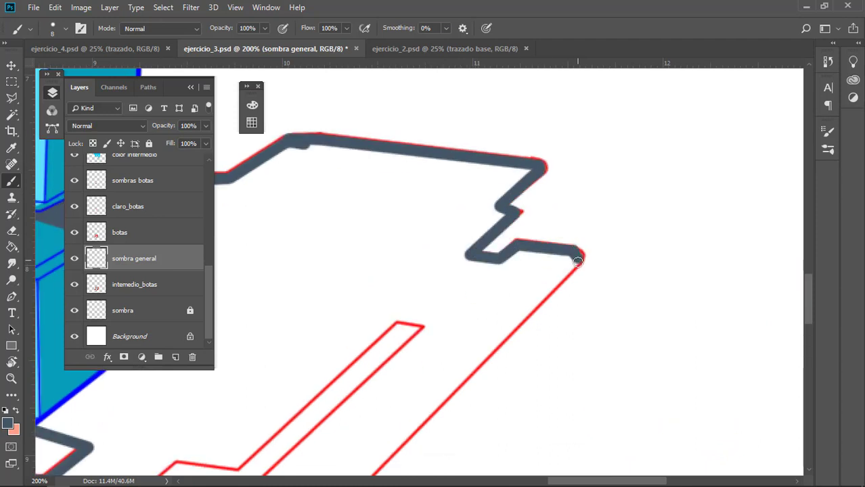
drag(562, 277, 649, 99)
- Trace the cast shadow's outer lower edge, the extended arm's shadow and the outer side of the narrow gap
shift+click(420, 308)
shift+click(342, 394)
drag(424, 310, 528, 254)
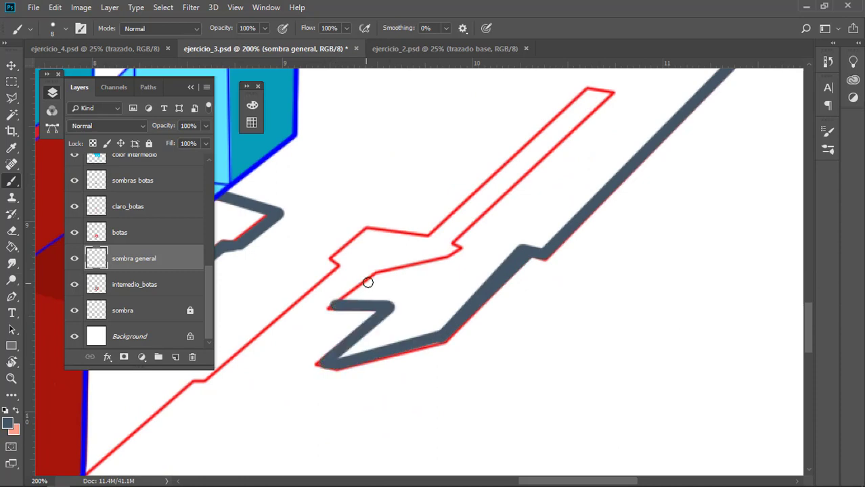
shift+click(453, 261)
shift+click(468, 249)
shift+click(460, 242)
drag(415, 341, 343, 466)
shift+click(546, 217)
shift+click(518, 209)
drag(369, 345, 435, 319)
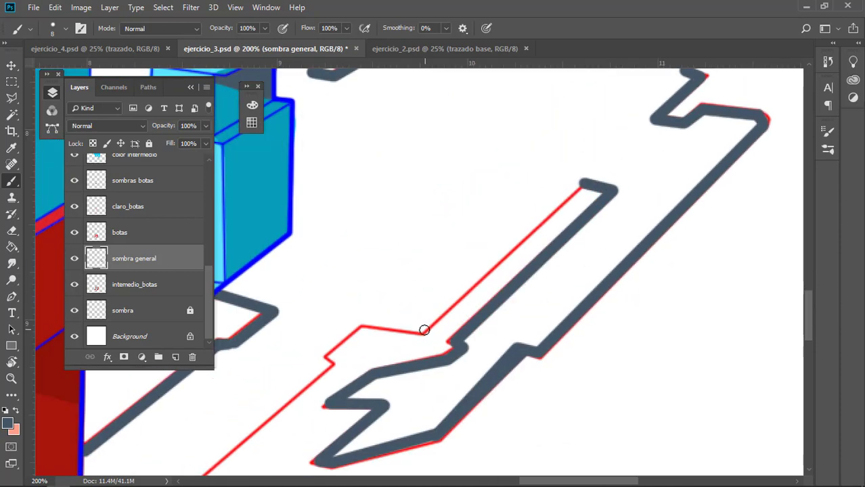
- Trace the gap's inner side and the shadow's lower edge back to the front boot, closing the outline
shift+click(421, 329)
shift+click(360, 321)
drag(360, 321, 436, 269)
shift+click(400, 304)
shift+click(403, 314)
drag(404, 314, 552, 198)
shift+click(425, 306)
shift+click(411, 310)
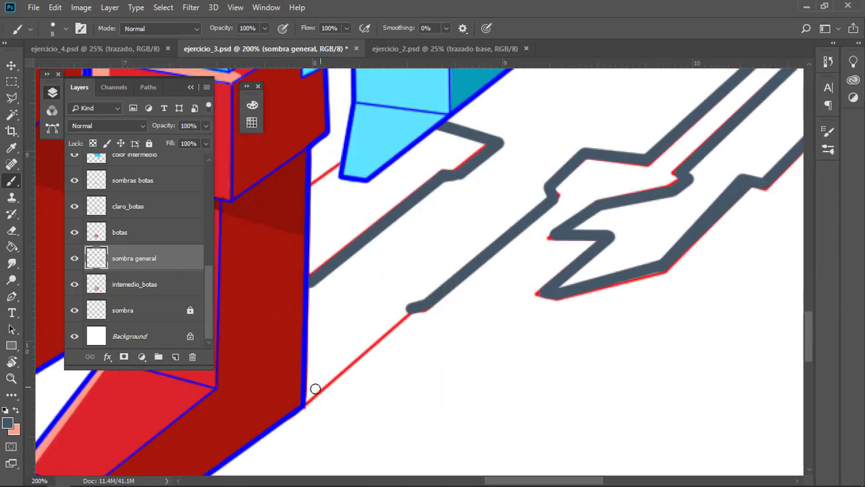
shift+click(300, 403)
- Select the interior of the traced cast shadow with the Magic Wand and fill it with the slate colour
key(w)
drag(577, 153, 550, 309)
click(550, 308)
key(g)
click(556, 231)
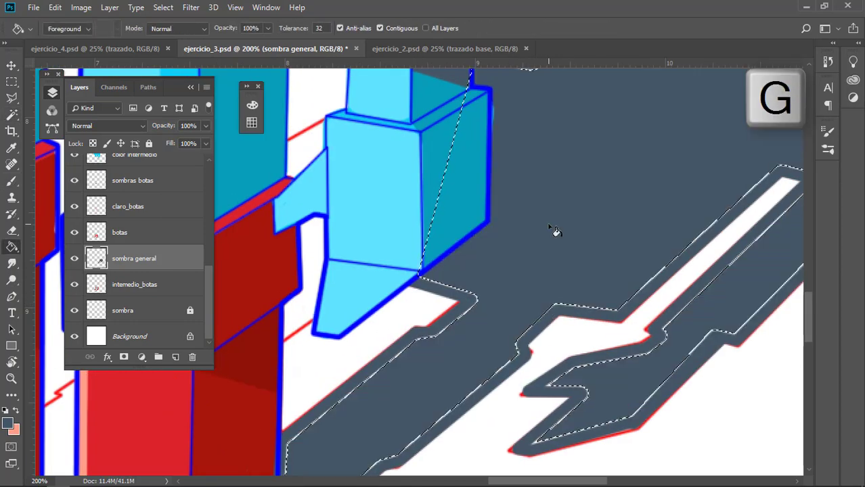
- Expand the shadow selection, fill it again with the slate colour, and deselect
click(81, 8)
mouse_move(211, 189)
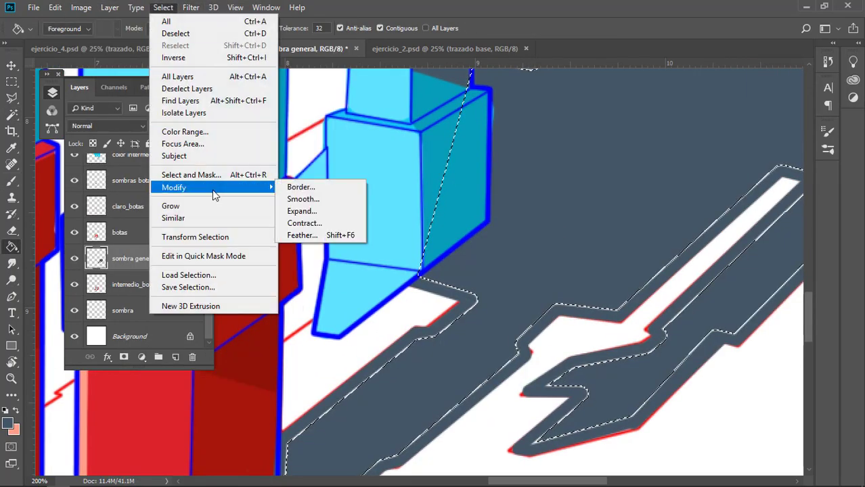
click(315, 215)
key(Return)
key(g)
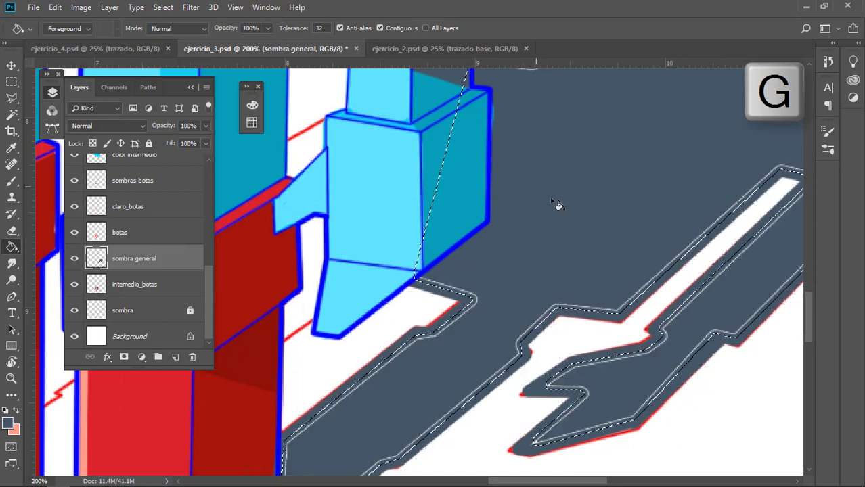
click(550, 197)
key(ctrl+d)
- Paint the part of the cast shadow between the two boots with the slate brush
ctrl+alt+click(624, 208)
drag(635, 260, 536, 279)
click(516, 330)
key(ctrl+z)
ctrl+click(512, 330)
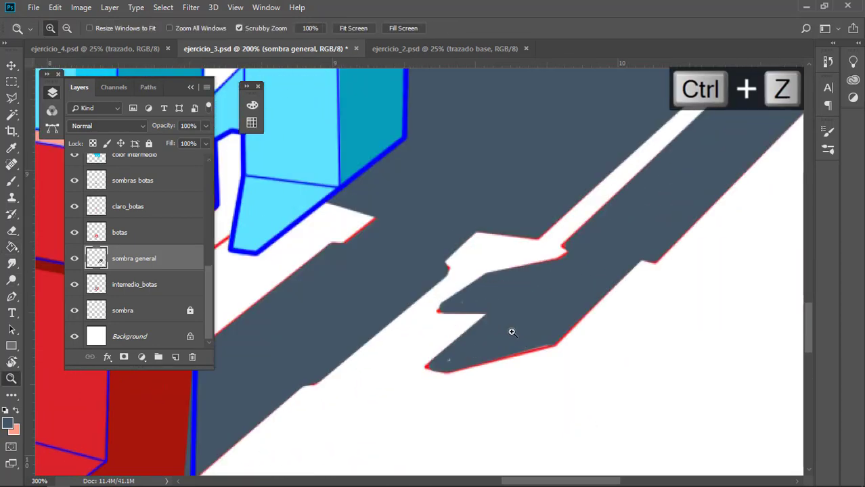
ctrl+click(512, 330)
key(b)
scroll(464, 288, left, 10)
click(438, 273)
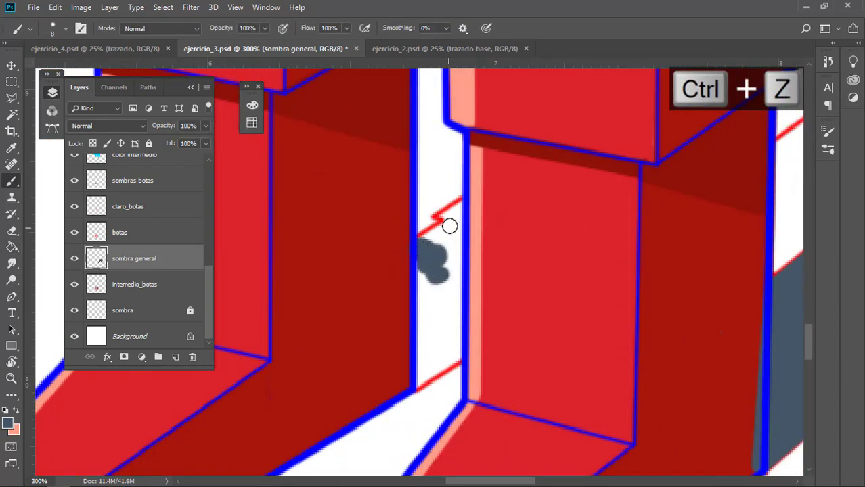
mouse_move(411, 387)
mouse_down()
mouse_move(440, 250)
mouse_move(448, 348)
mouse_up()
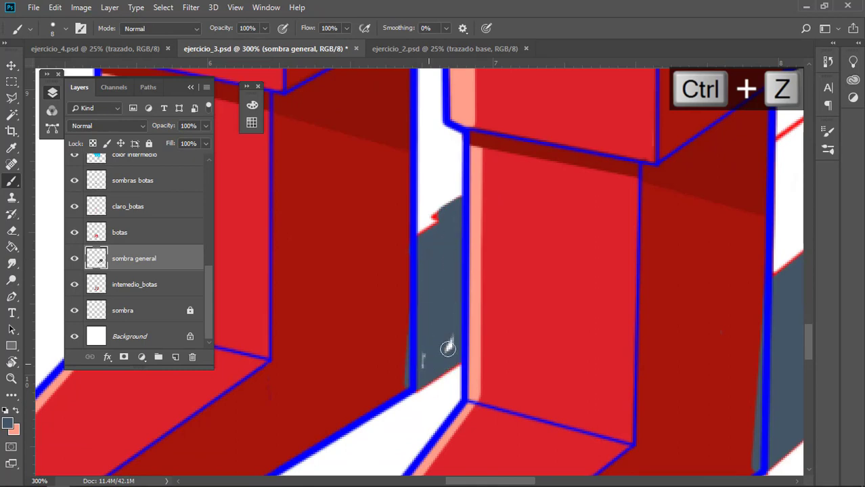
- Paint the remaining cast shadow gaps between the front leg, its boot and the lowered claw hand
scroll(501, 302, right, 5)
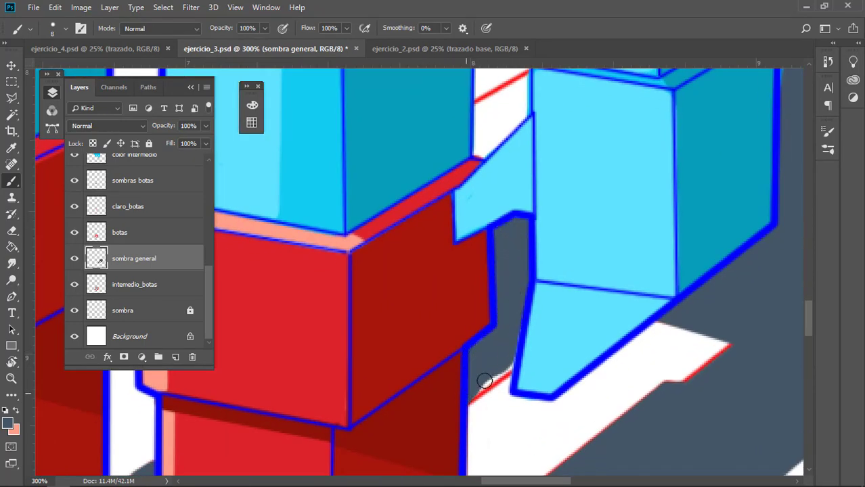
key(z)
scroll(700, 303, down, 5)
scroll(578, 303, up, 4)
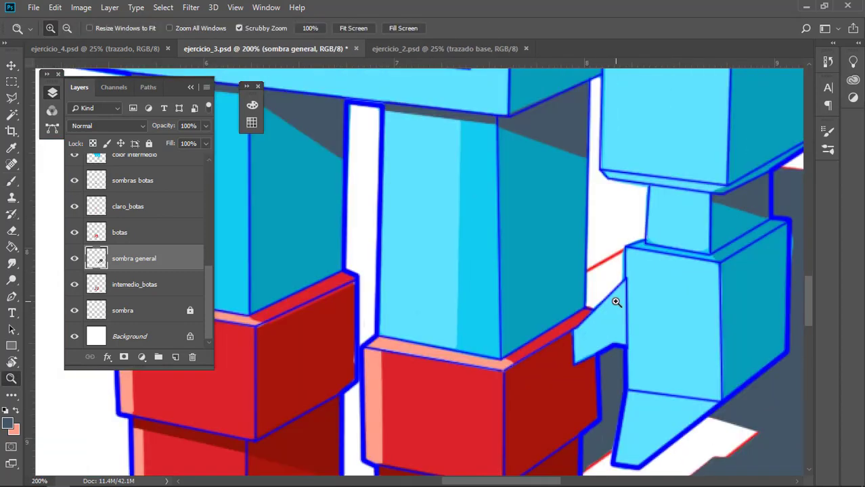
key(b)
drag(600, 276, 591, 289)
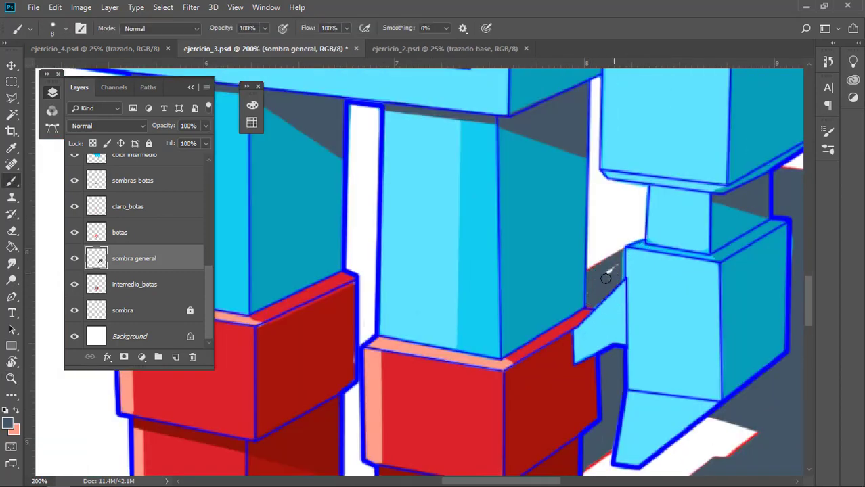
key(z)
scroll(657, 319, down, 3)
scroll(564, 233, up, 1)
key(b)
drag(164, 268, 177, 326)
- Hide the paleta de colores_robot layer and move the paleta de colores layer above luces
key(z)
scroll(652, 218, down, 1)
key(b)
scroll(163, 271, up, 8)
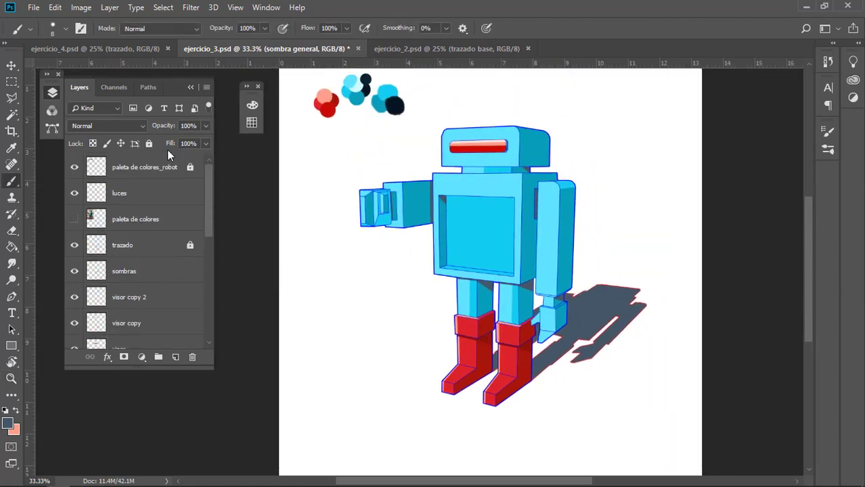
click(75, 167)
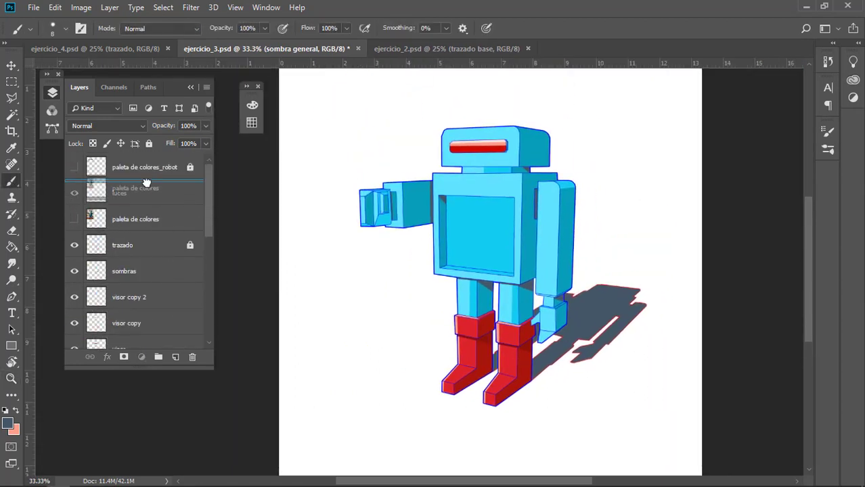
drag(146, 182, 148, 185)
- Move the sombra general layer directly below the sombra outline layer
scroll(169, 269, down, 5)
key(z)
click(568, 239)
key(v)
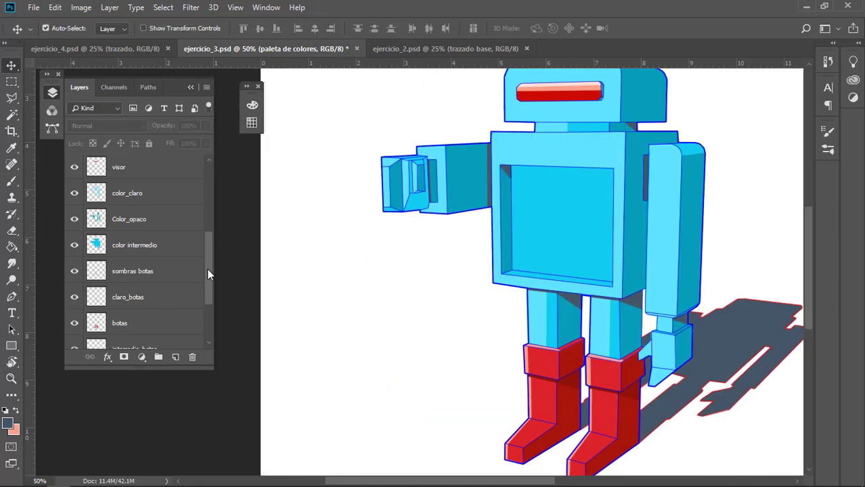
scroll(162, 271, down, 3)
scroll(162, 271, up, 6)
- Select the unlocked trazado line layer and turn on Colorize for it in Hue/Saturation
click(142, 180)
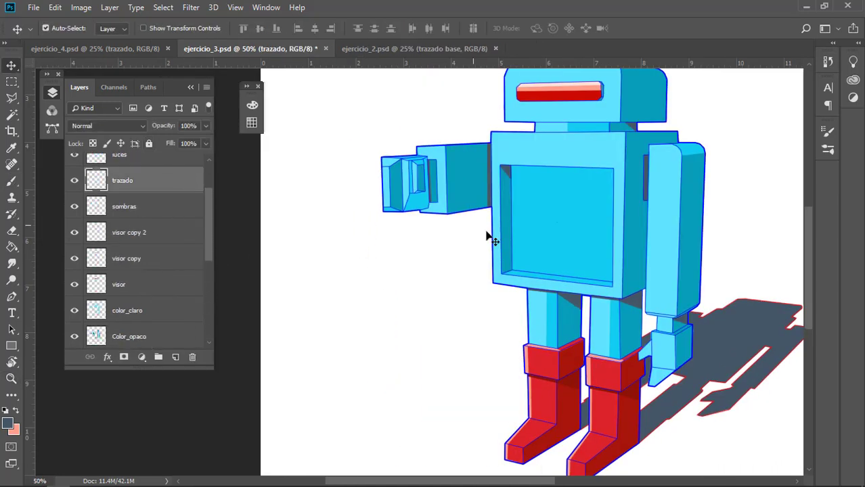
key(ctrl+u)
drag(475, 81, 348, 265)
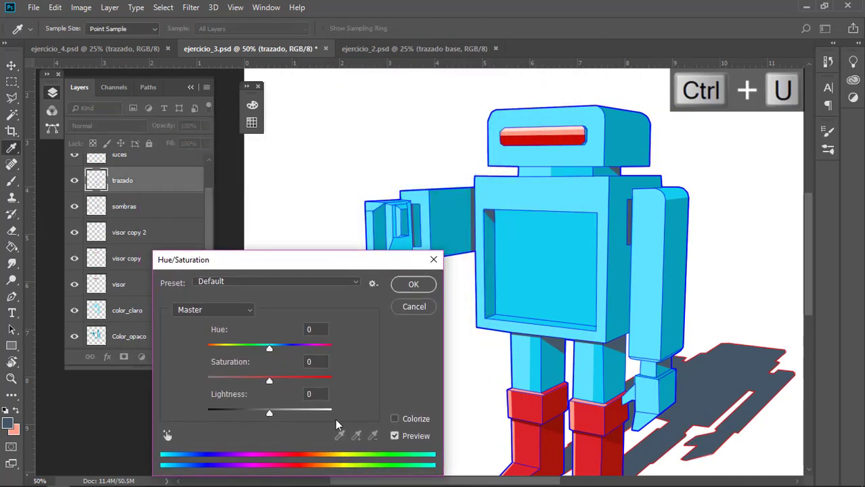
drag(261, 418, 220, 409)
drag(269, 381, 300, 381)
click(395, 419)
- Adjust the hue, saturation and lightness to turn the robot's outlines a dark reddish brown
drag(270, 413, 233, 413)
drag(243, 340, 313, 349)
drag(226, 413, 310, 413)
drag(312, 349, 241, 348)
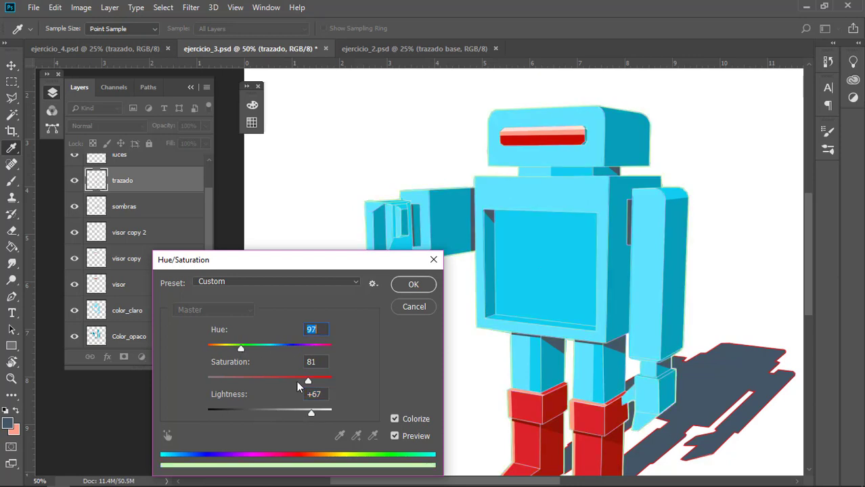
drag(308, 381, 328, 381)
drag(311, 413, 279, 414)
drag(241, 349, 352, 357)
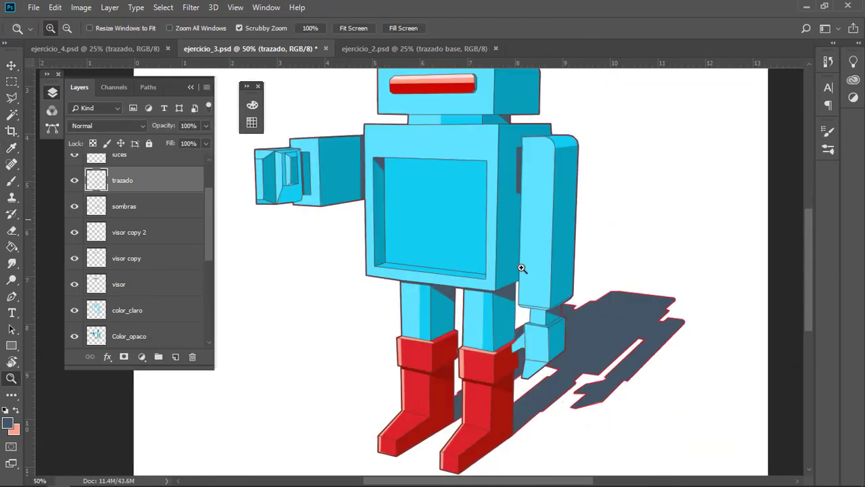
- Colorize the sombra outline with Hue/Saturation at hue 204, saturation 25 and lightness -52, and relock both line layers
scroll(140, 324, down, 5)
click(139, 319)
key(ctrl+u)
click(395, 419)
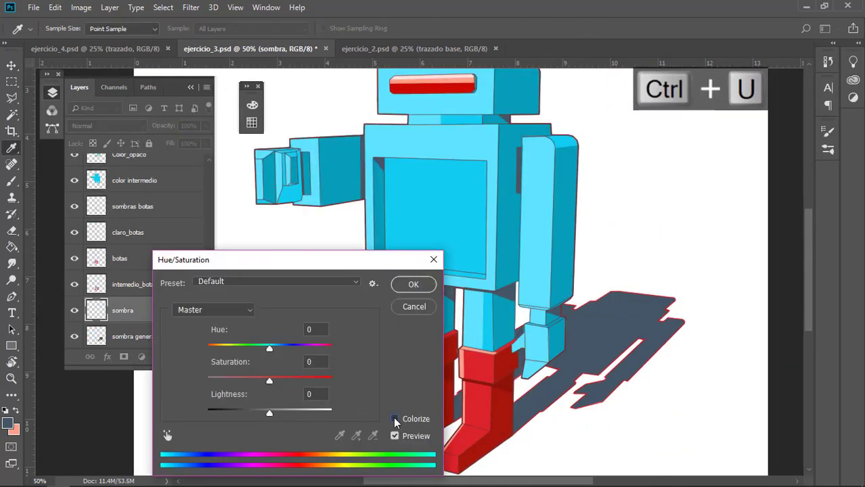
drag(269, 413, 232, 415)
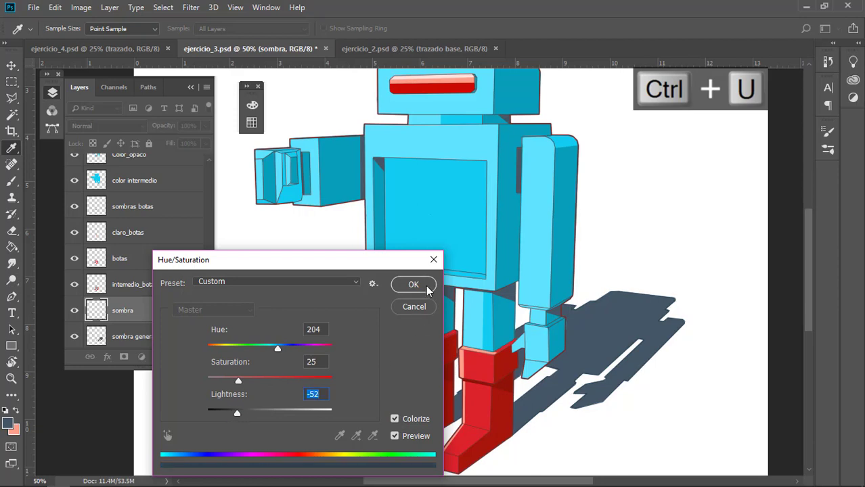
click(413, 284)
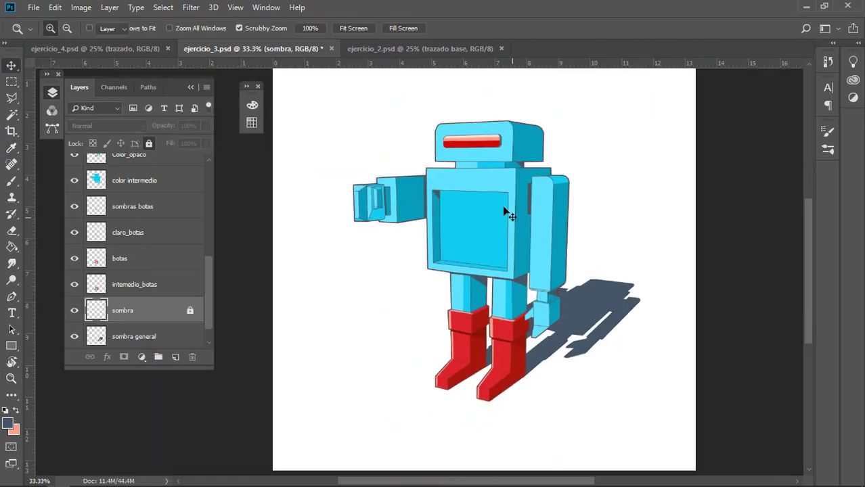
scroll(140, 251, up, 10)
- Review the coloured robot and its cast shadow up close and as a whole
click(528, 270)
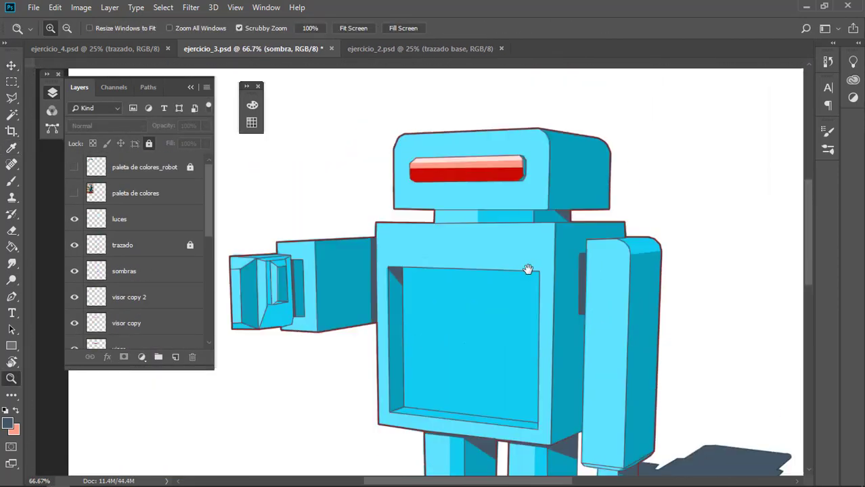
key(ctrl+minus)
drag(528, 270, 504, 154)
key(ctrl+0)
key(ctrl+plus)
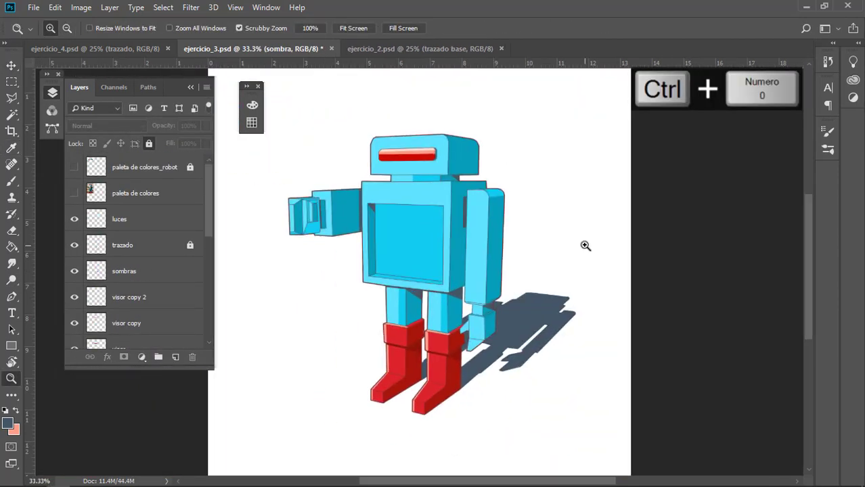
scroll(549, 270, left, 2)
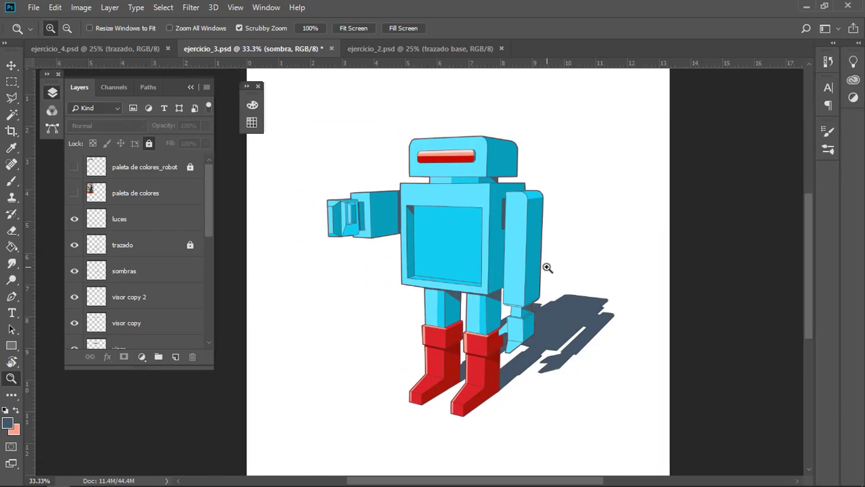